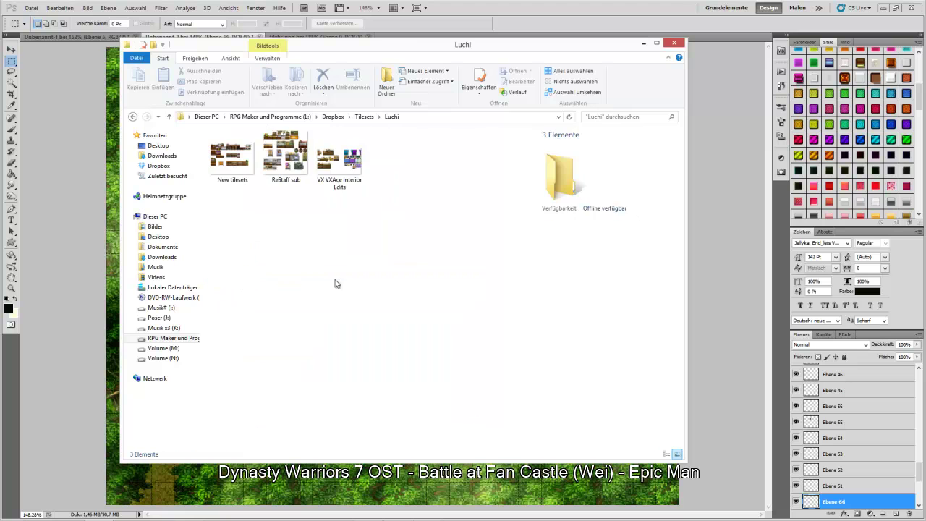
Look through the Luchi, Kurimaws and Konoe tileset folders for suitable graphics.
left_click(289, 165)
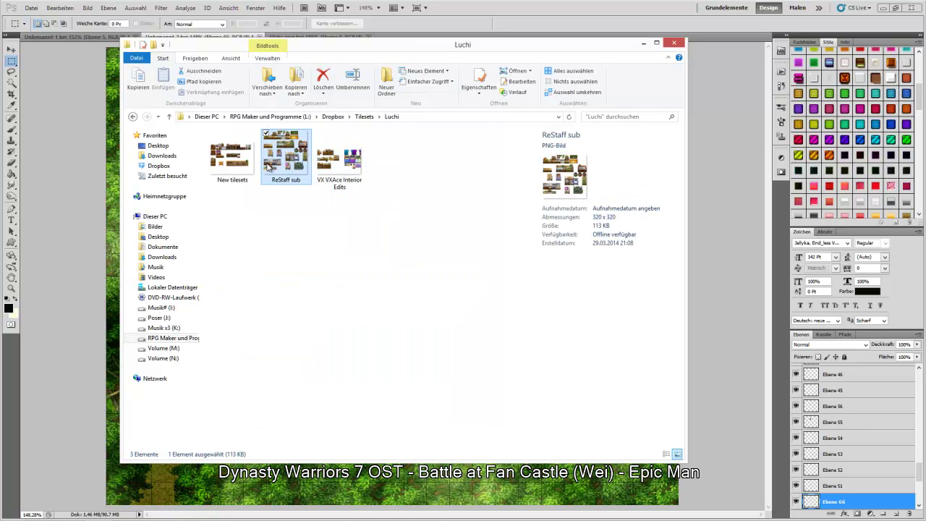
left_click(134, 116)
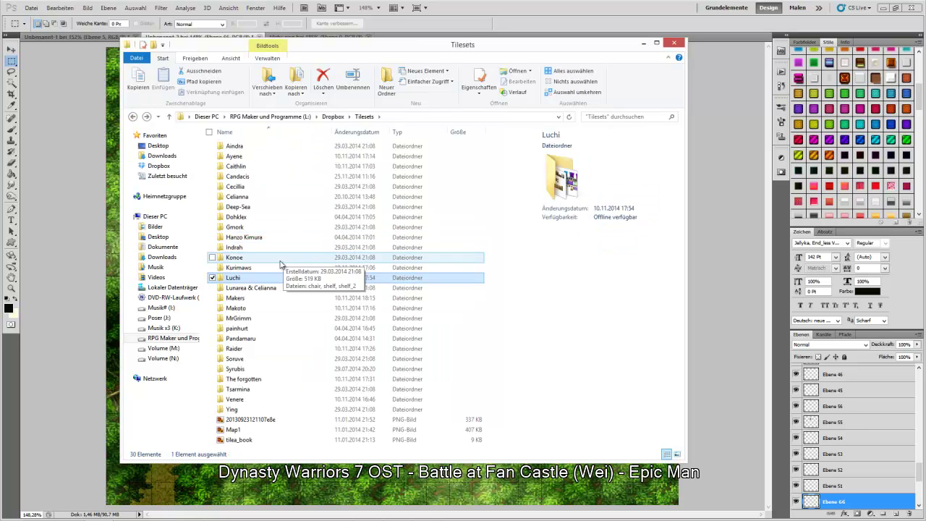
double_click(281, 267)
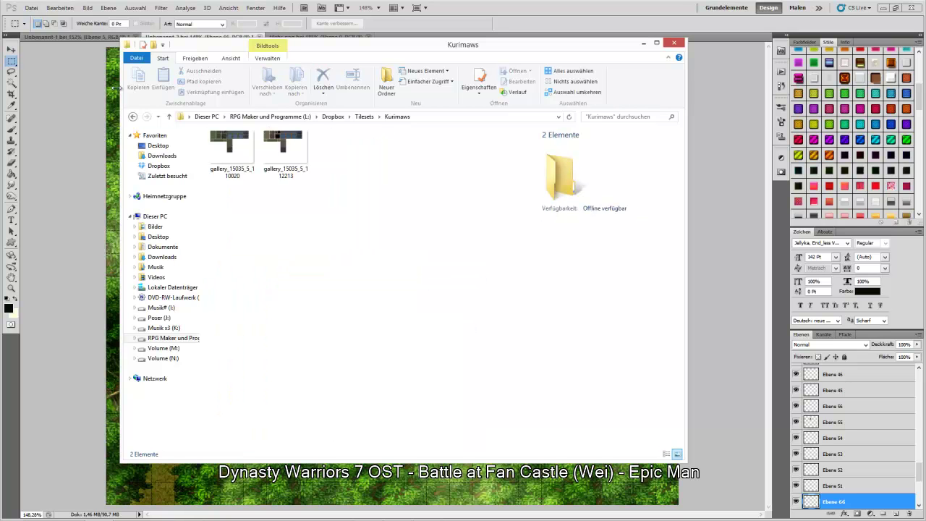
left_click(133, 117)
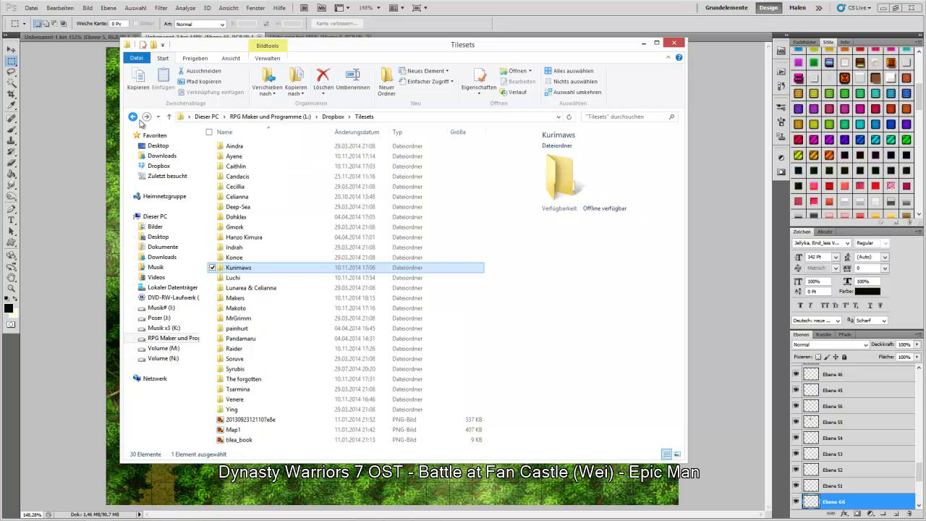
left_click(238, 261)
double_click(238, 260)
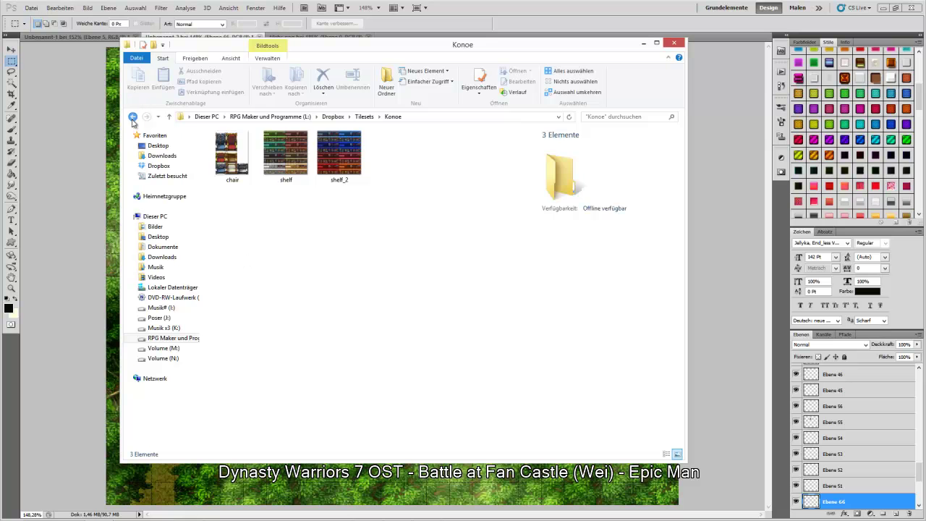
left_click(133, 117)
Preview the hSUDwC3, HXc7UOY and library_tiles images in the Indrah tileset folder.
double_click(234, 248)
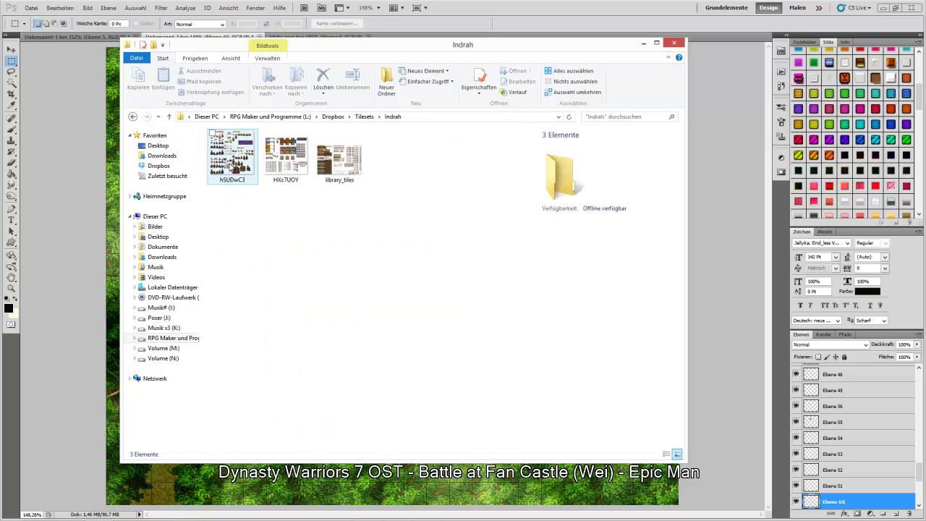
left_click(236, 168)
double_click(223, 164)
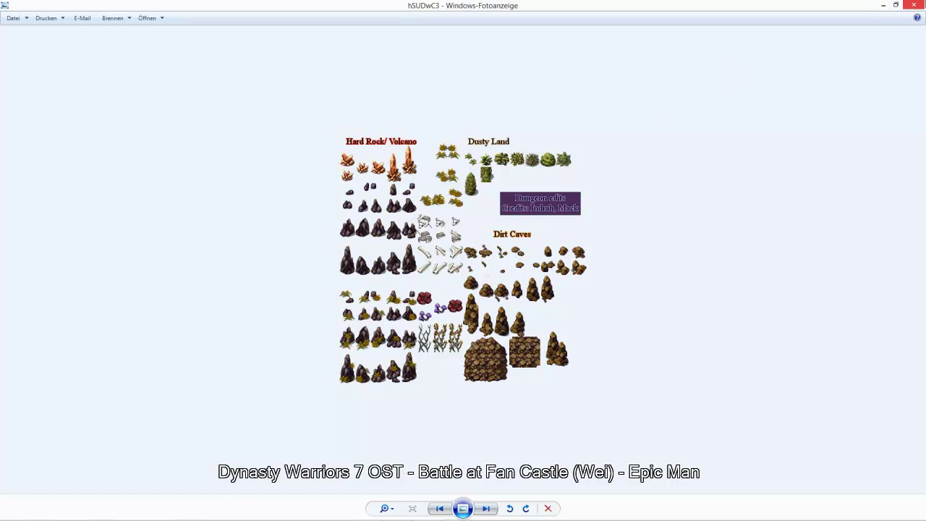
left_click(918, 4)
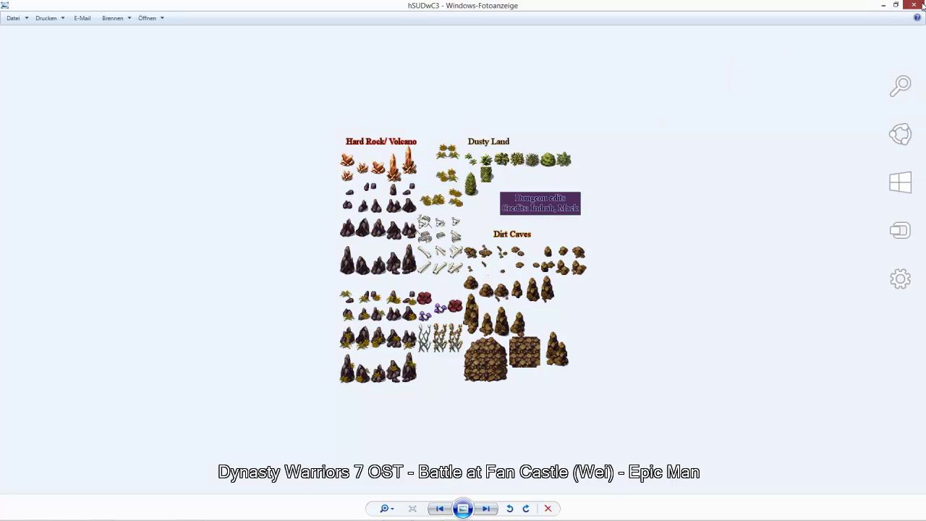
double_click(287, 173)
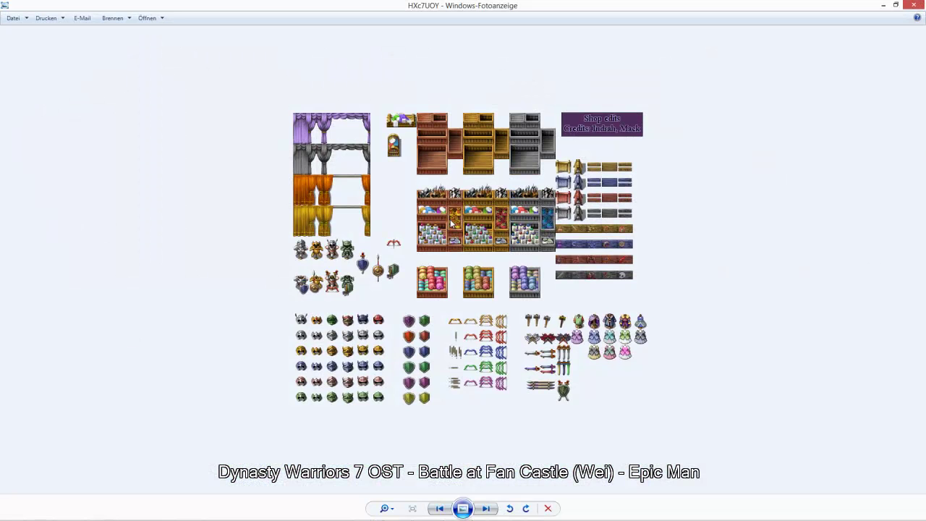
left_click(916, 6)
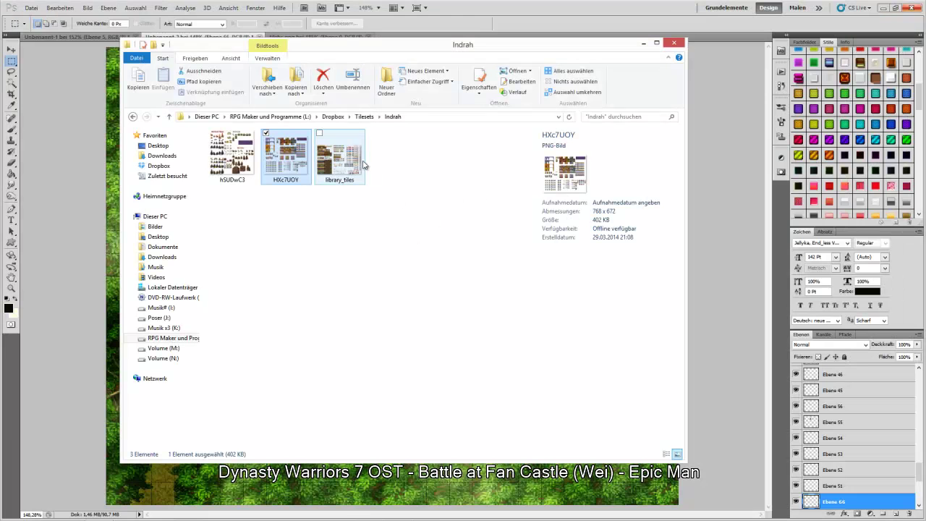
double_click(366, 168)
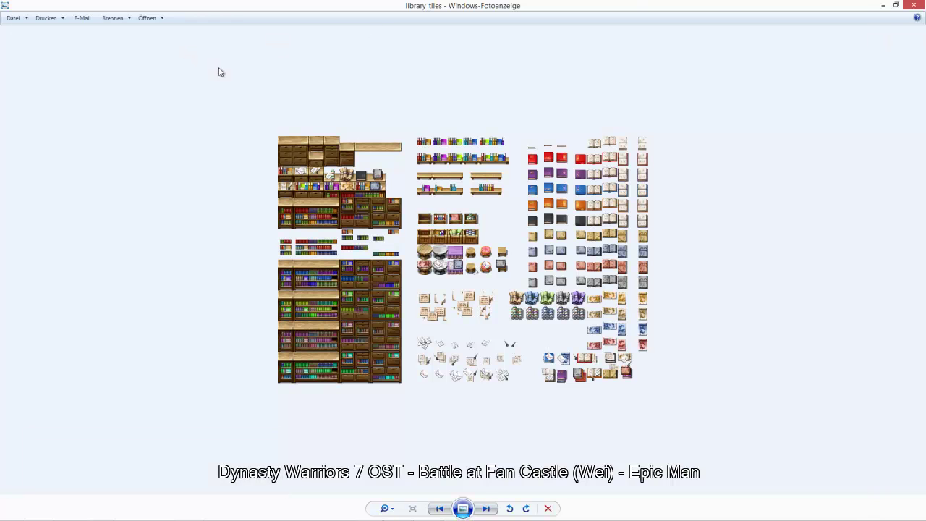
left_click(915, 5)
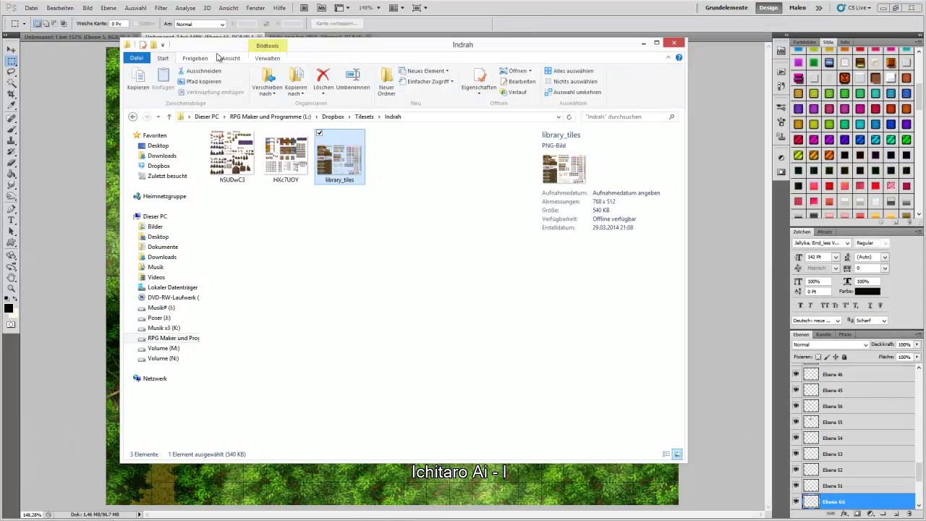
Go to the Gmork tileset folder and view the mbelier image enlarged.
left_click(132, 117)
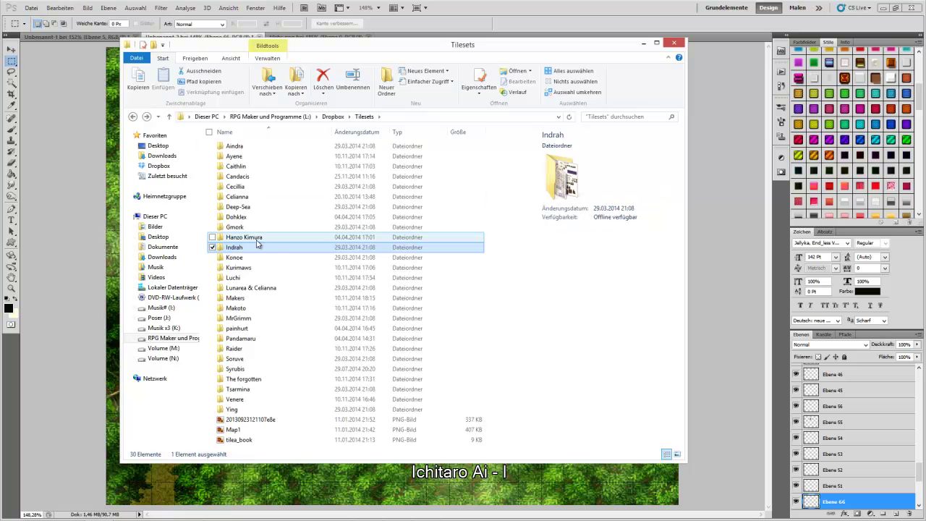
double_click(230, 227)
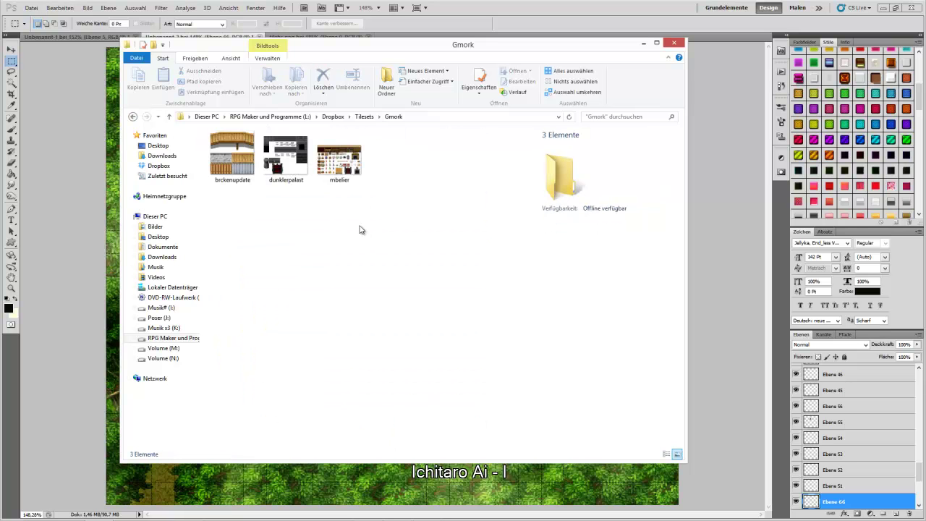
double_click(339, 155)
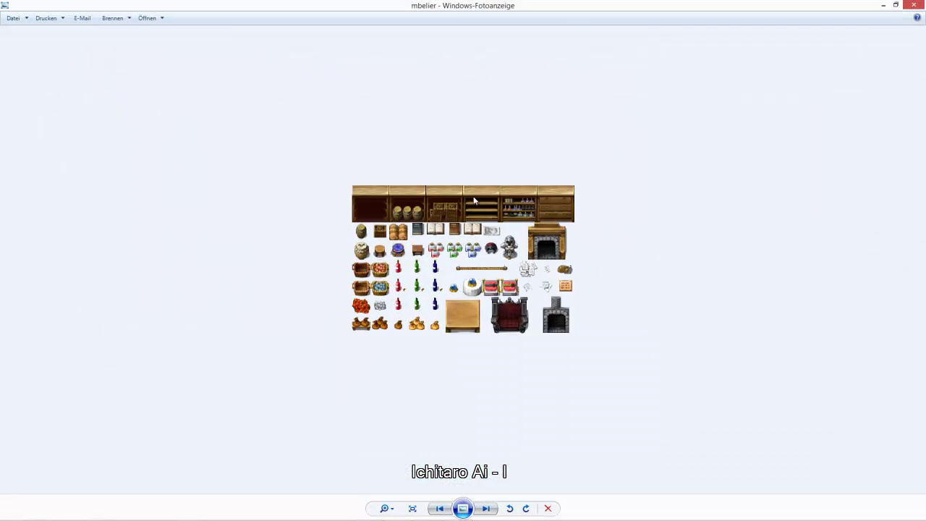
scroll(474, 200, "up", 3)
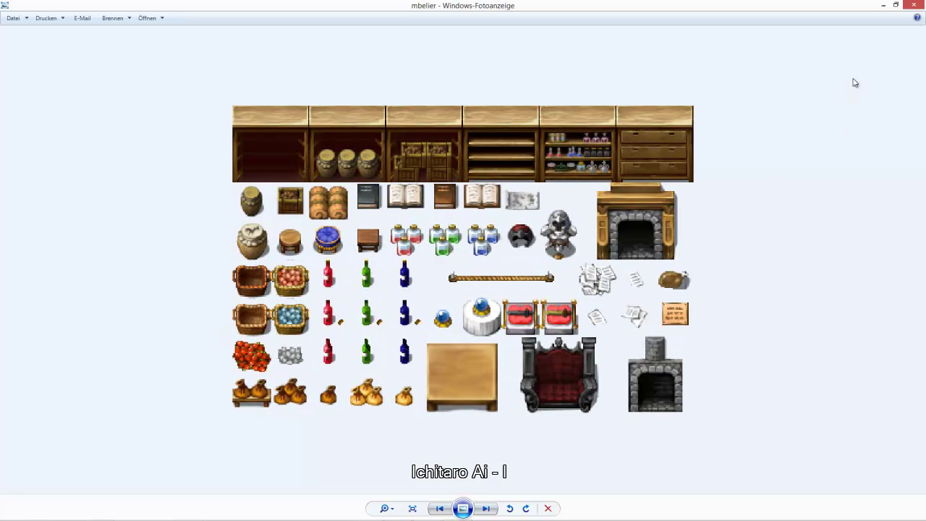
left_click(912, 7)
Preview tileb in the Dohklex tileset folder and open that image in Adobe Photoshop CS5.
left_click(133, 116)
left_click(236, 217)
double_click(235, 216)
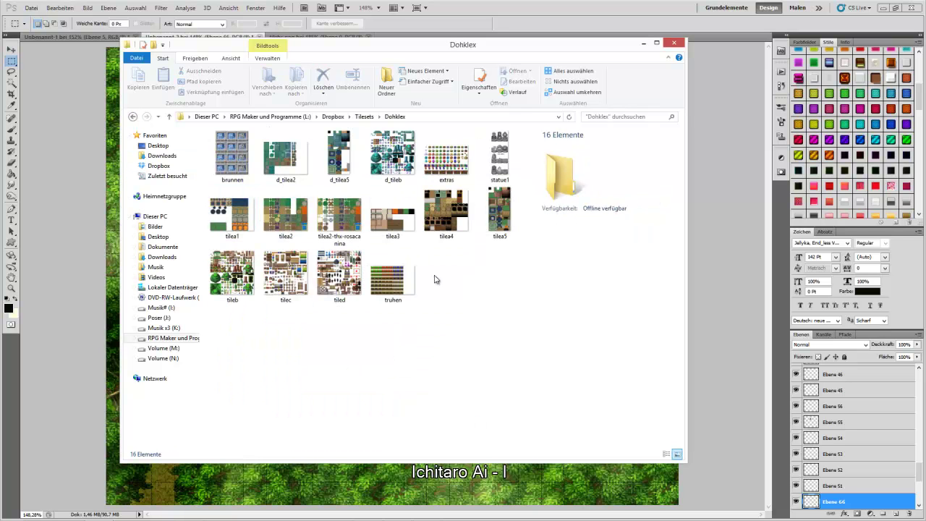
double_click(238, 282)
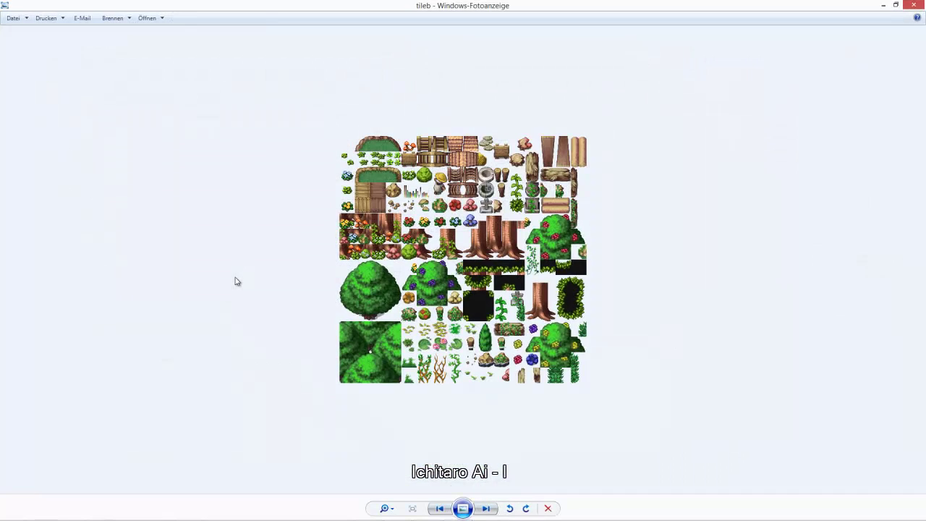
scroll(488, 343, "up", 1)
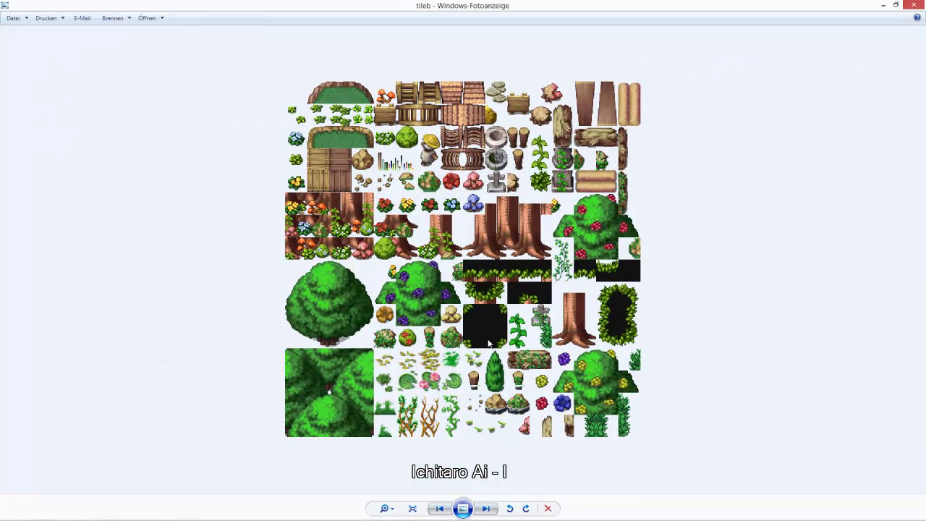
left_click(913, 5)
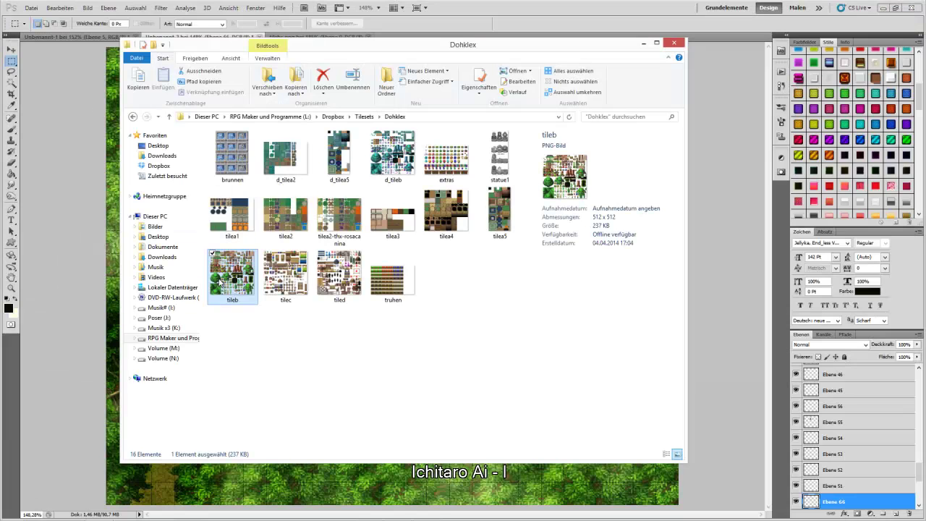
right_click(231, 292)
mouse_move(145, 99)
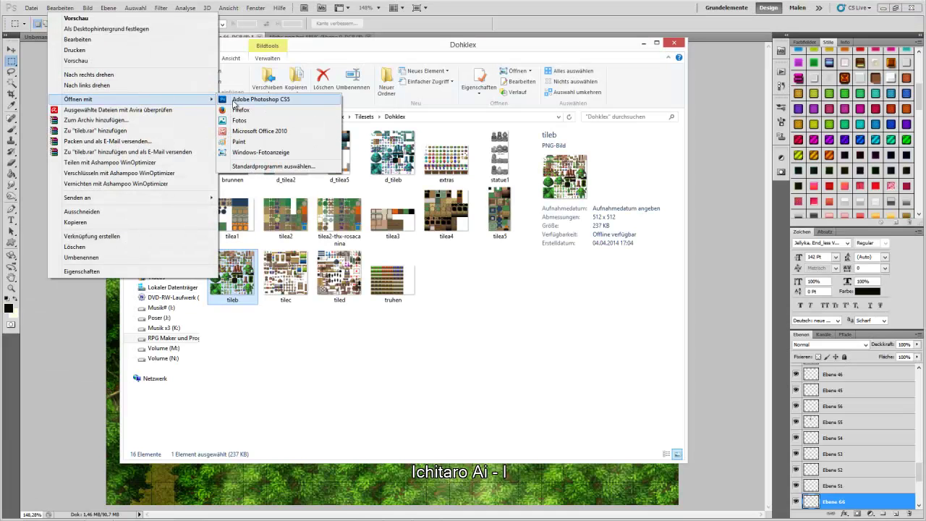
left_click(237, 105)
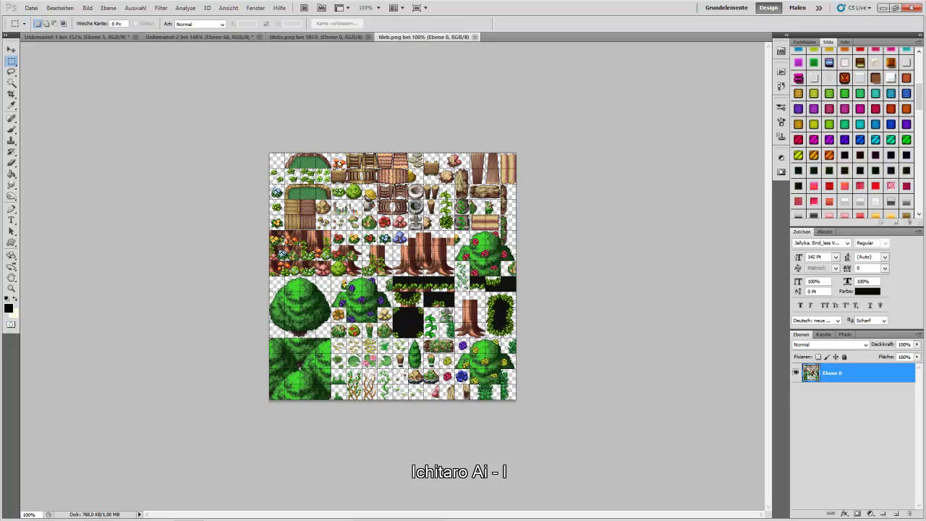
Copy the red flower tile from tileb.png, paste it into the Unbenannt-2 forest map and move it into position.
left_click_drag(332, 231, 346, 246)
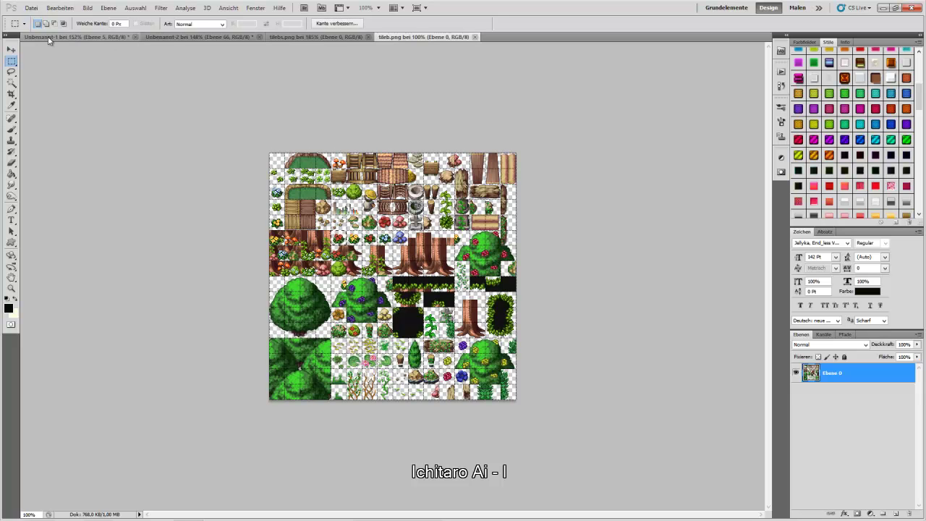
left_click(176, 37)
key("ctrl+v")
left_click(12, 50)
left_click_drag(391, 297, 337, 248)
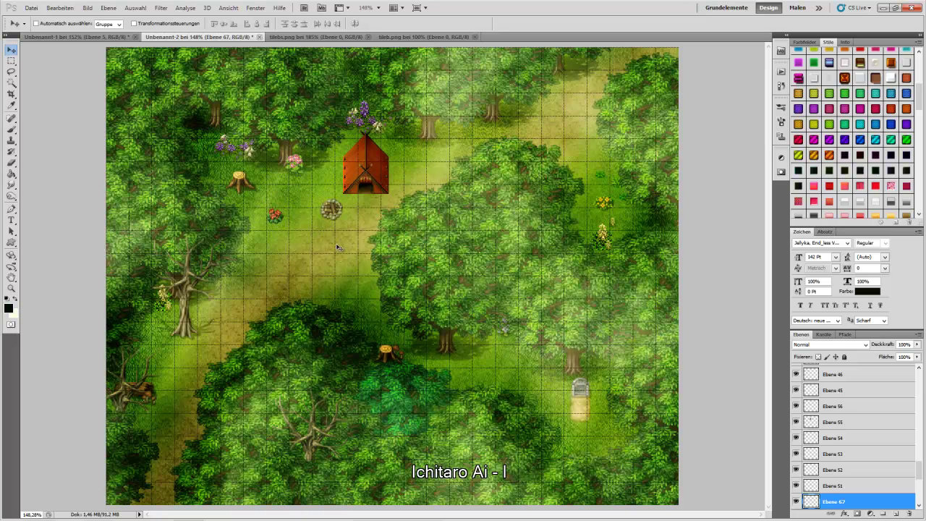
Paste two more red flowers, one below the dead tree at the map's left edge and one beside the upper path.
key("ctrl+v")
left_click_drag(258, 298, 115, 307)
key("ctrl+v")
left_click_drag(322, 250, 278, 180)
Select the small green leafy plant tile in the left column of tileb.png, enlarging the sheet to fit the window.
left_click(404, 35)
key("m")
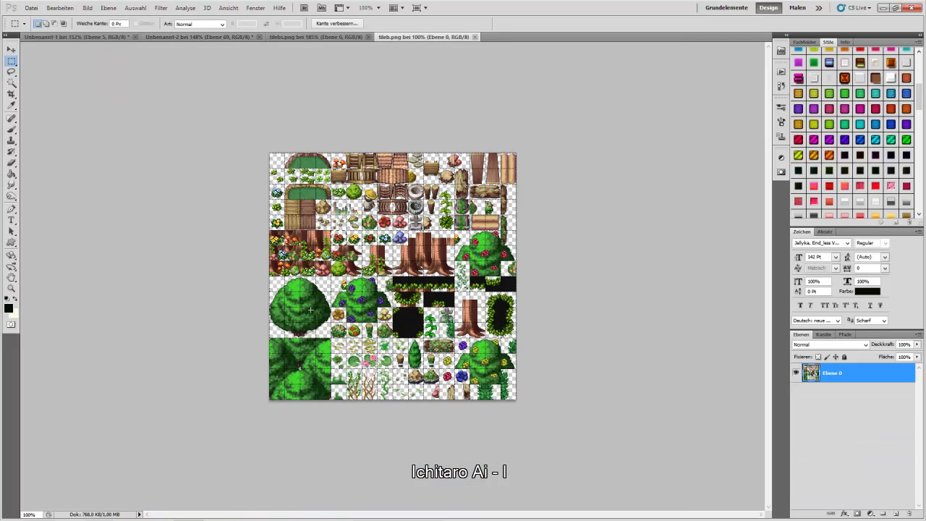
left_click(11, 288)
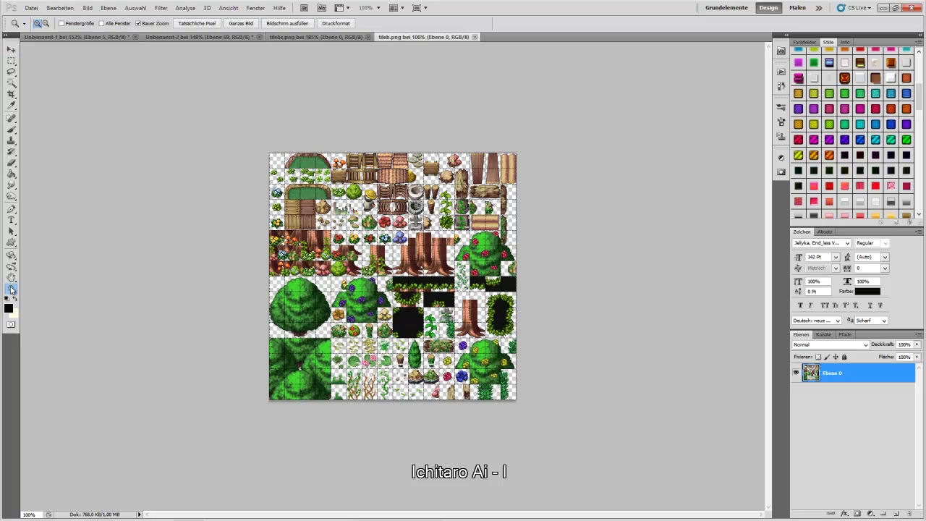
right_click(392, 336)
left_click(413, 344)
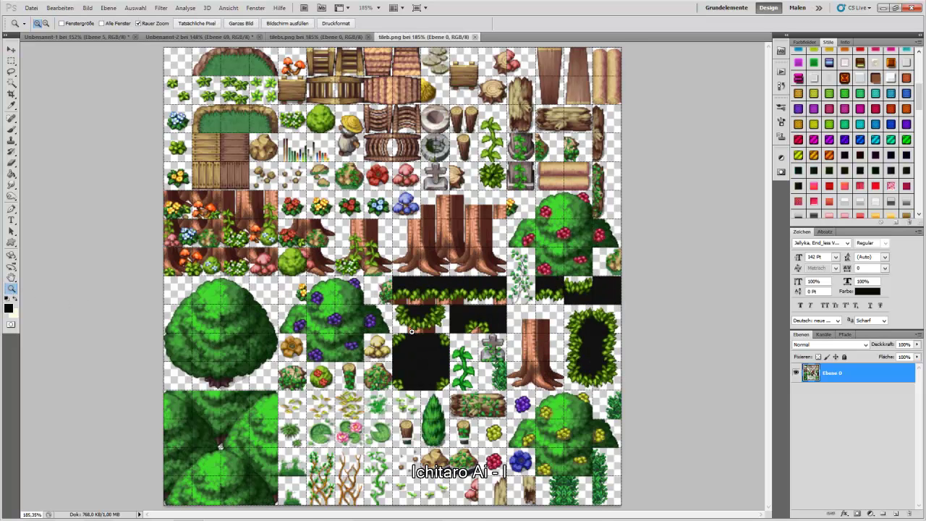
left_click(11, 63)
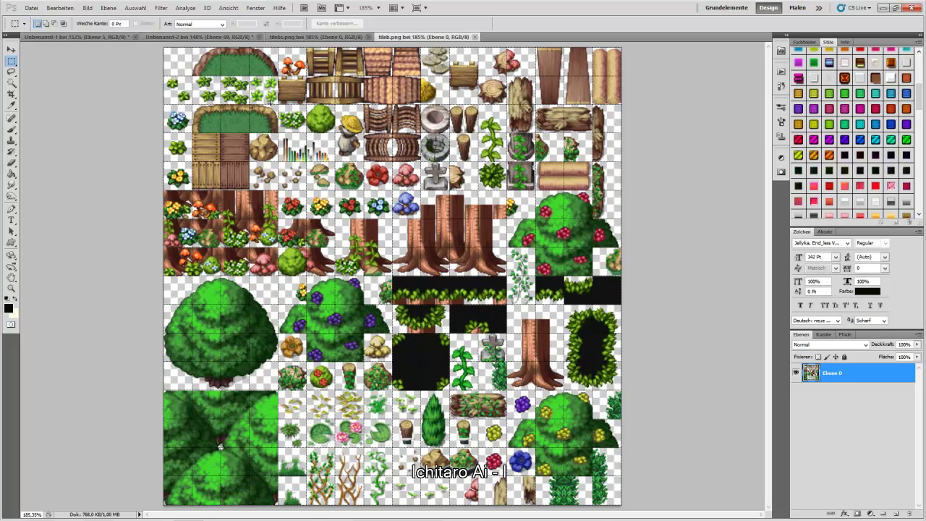
left_click_drag(165, 134, 192, 162)
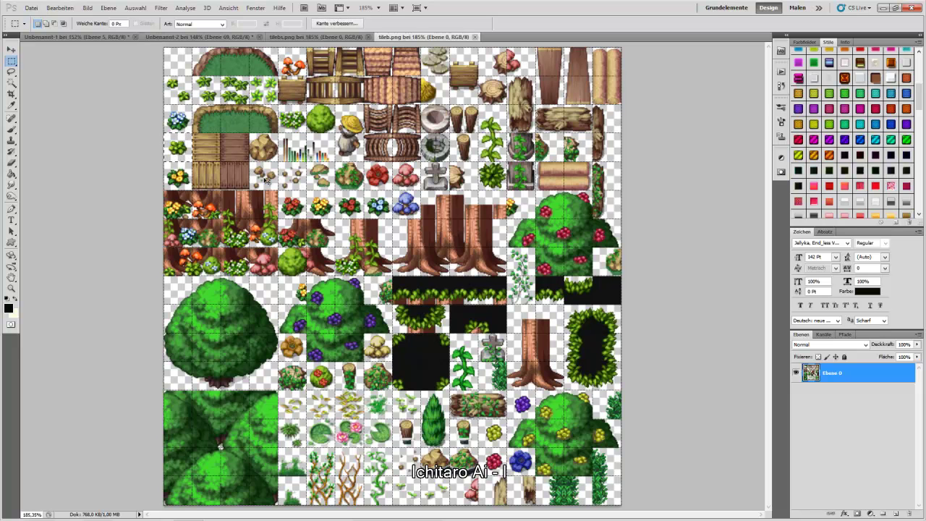
Paste the green leafy plant into Unbenannt-2 and place it on the grass to the left of the gravestone.
key("ctrl+Tab")
key("ctrl+Tab")
key("ctrl+v")
key("v")
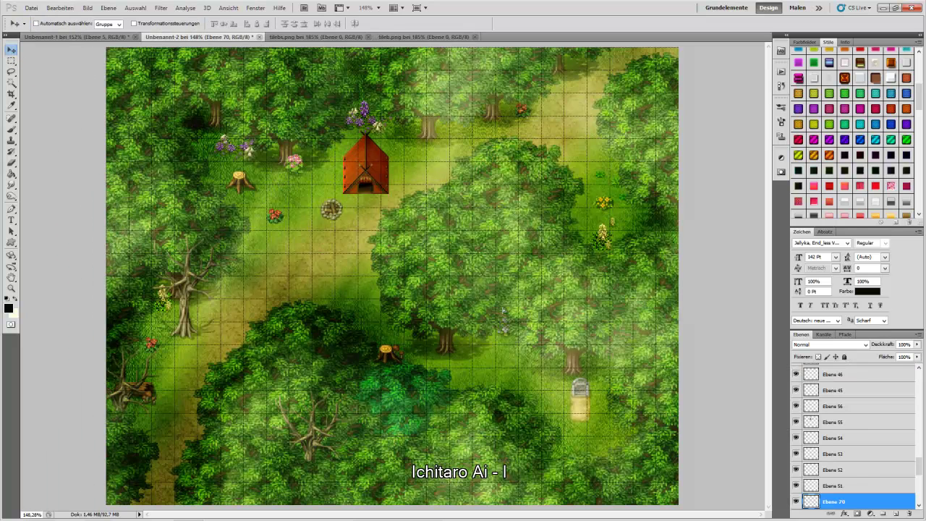
left_click_drag(464, 347, 479, 351)
left_click_drag(584, 377, 627, 398)
key("ctrl+v")
left_click_drag(388, 218, 353, 409)
key("ctrl+e")
Copy the red-flowered bush tile from tileb.png into Unbenannt-2 and place it near the path's upper right end.
left_click(423, 36)
left_click(11, 60)
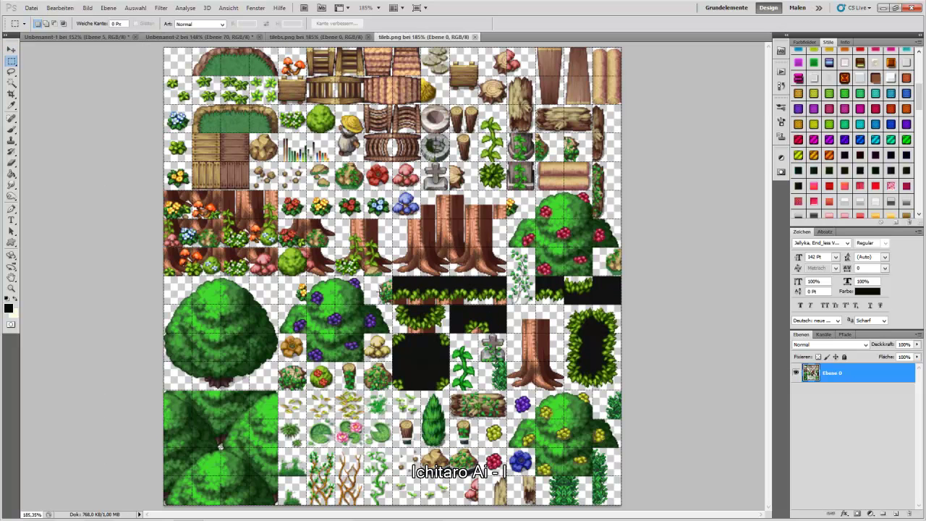
left_click_drag(307, 362, 336, 391)
left_click(163, 37)
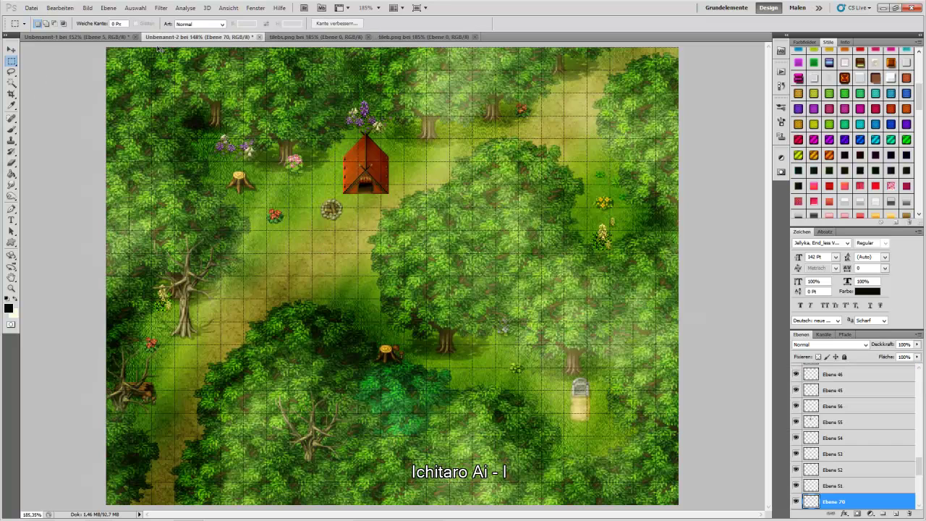
key("ctrl+v")
key("v")
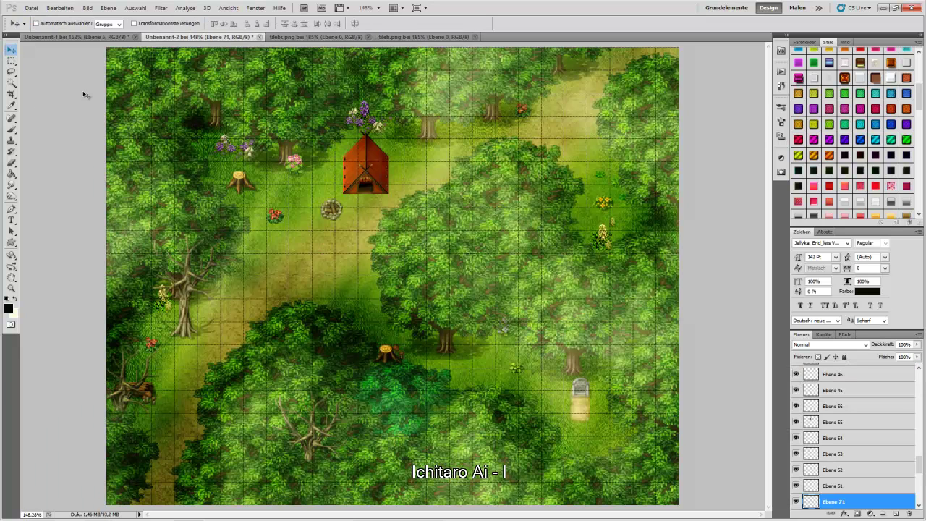
left_click_drag(304, 286, 584, 77)
Paste a second red-flowered bush and place it beside the trunk of the large central tree.
key("ctrl+v")
left_click_drag(362, 235, 456, 325)
left_click_drag(492, 384, 470, 355)
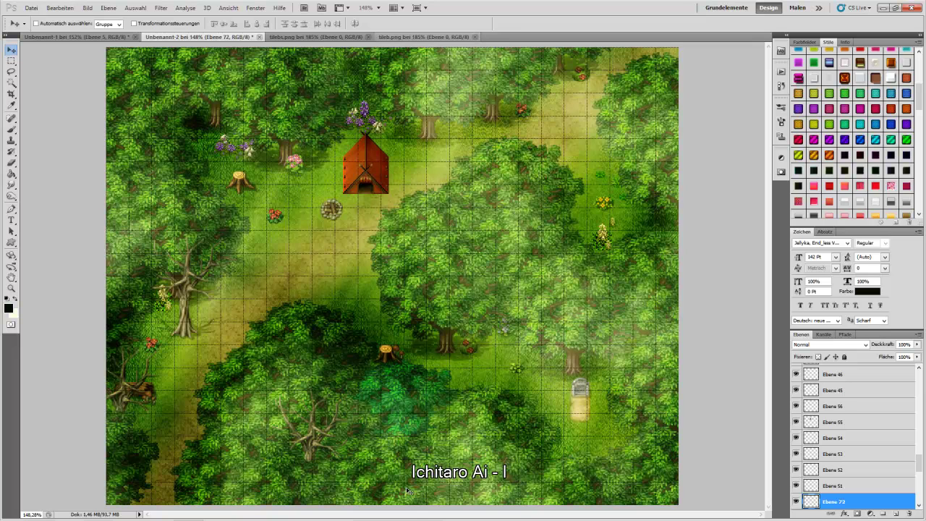
left_click(427, 512)
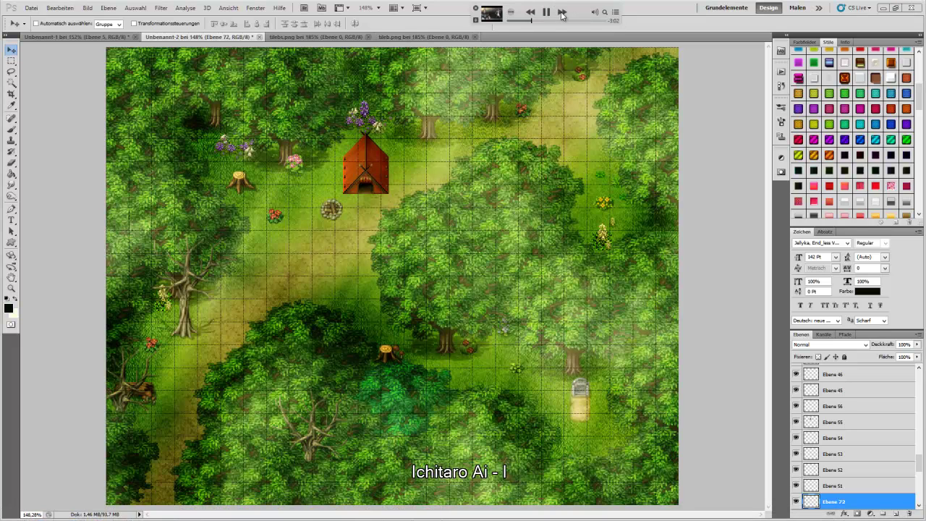
Skip ahead several tracks in the music player.
left_click(562, 13)
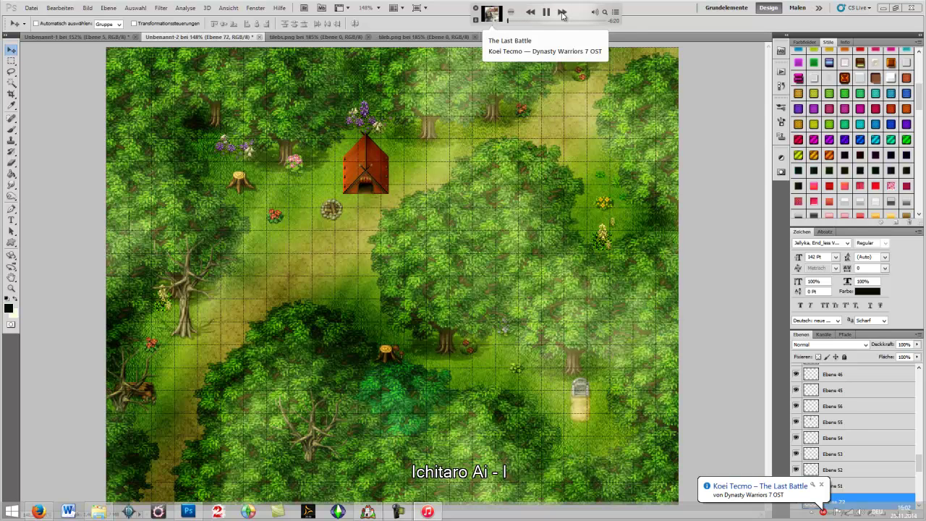
left_click(562, 13)
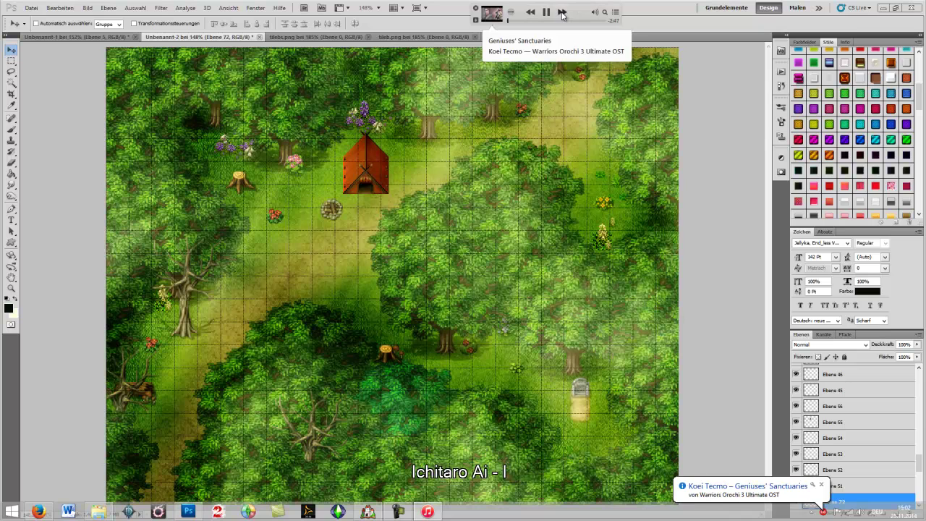
left_click(562, 13)
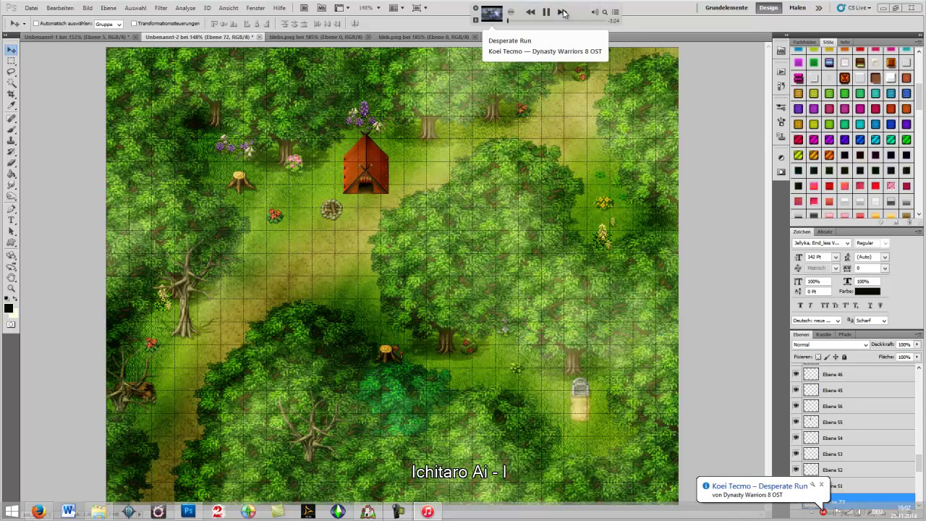
left_click(563, 13)
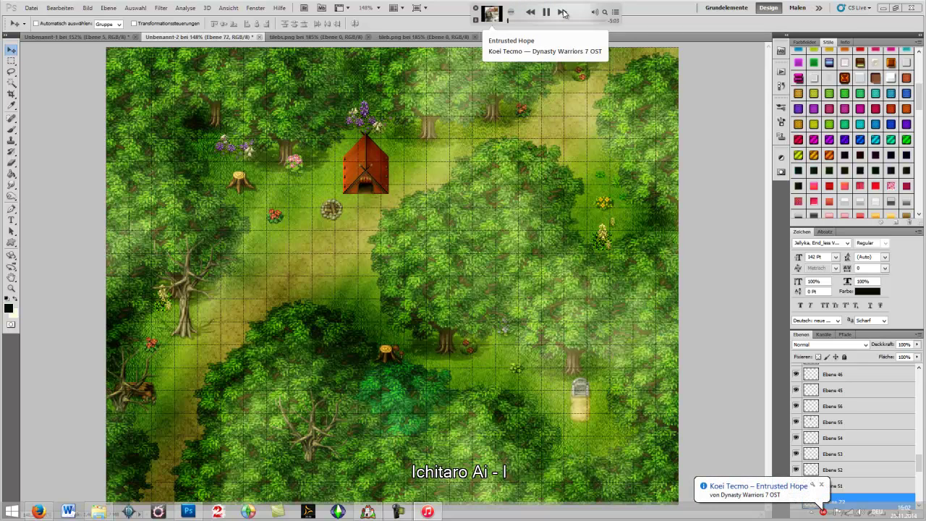
left_click(562, 13)
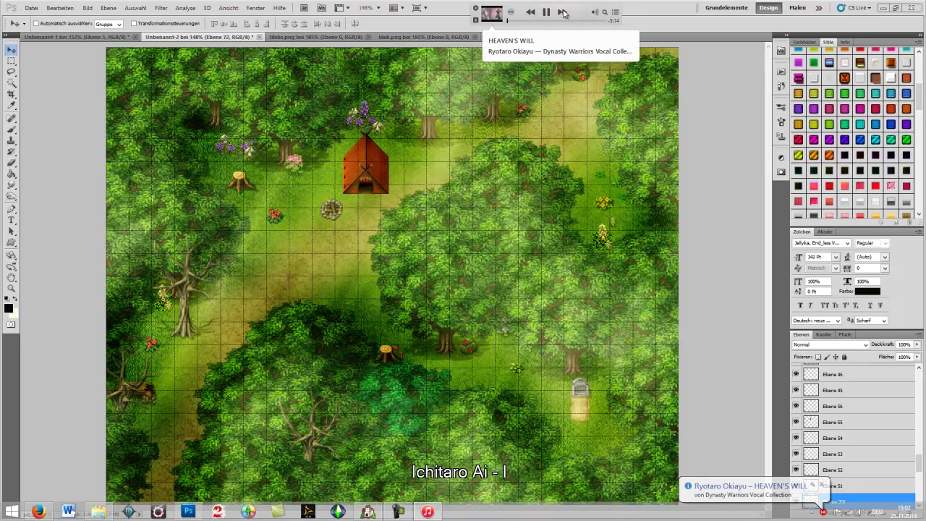
left_click(562, 13)
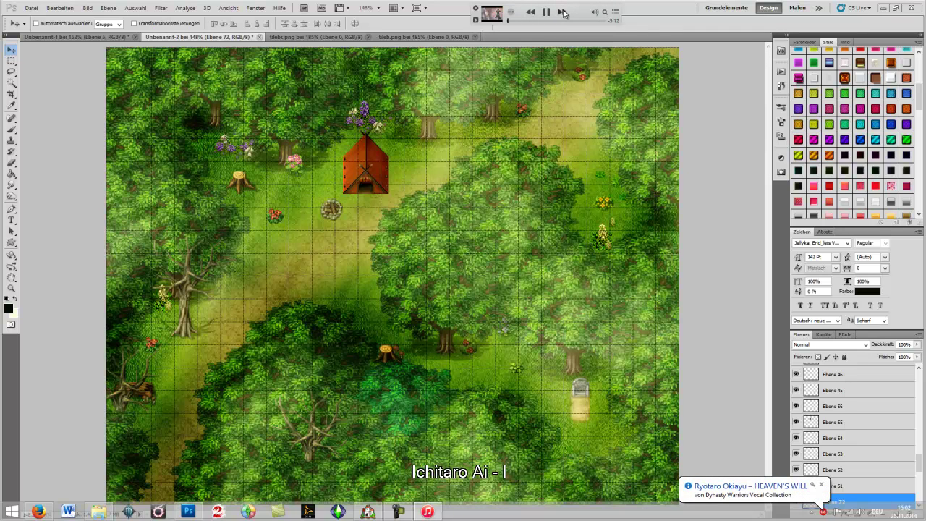
left_click(563, 13)
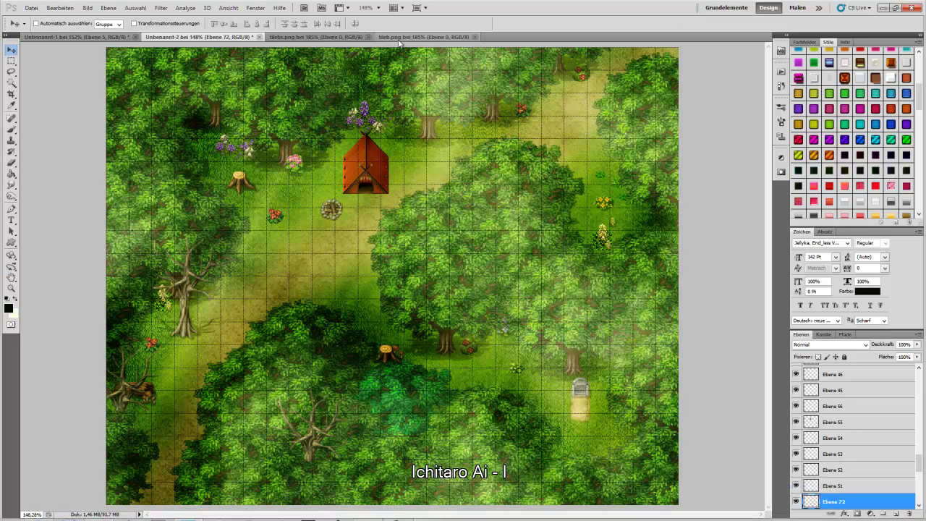
Select the dense yellow grass tile in the lower part of tileb.png.
key("ctrl+Tab")
key("ctrl+Tab")
key("m")
left_click(384, 172)
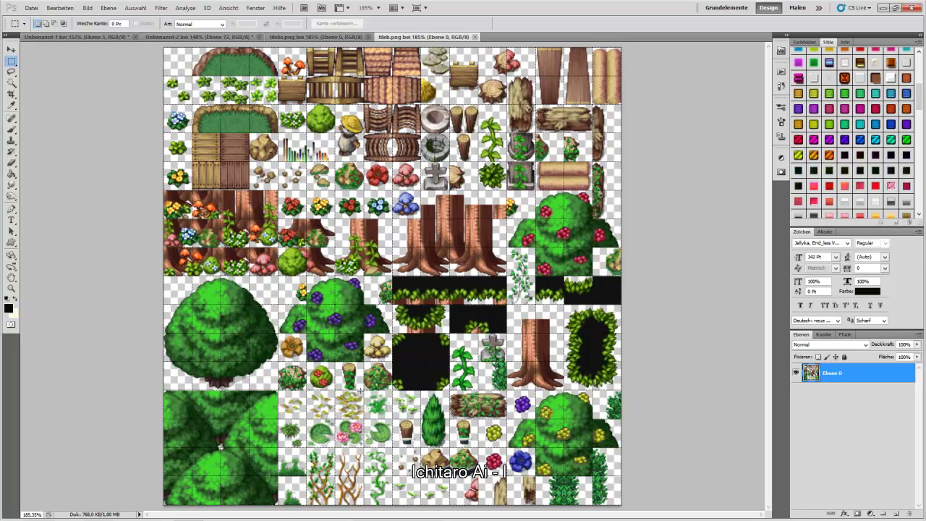
left_click_drag(334, 389, 364, 420)
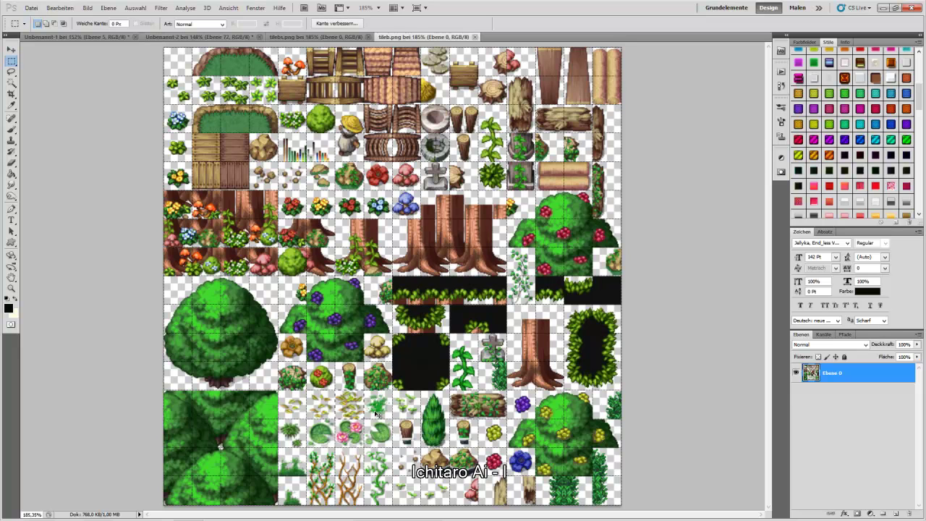
Try placing copies of the yellow grass on the path in Unbenannt-2, and undo the pasted copies.
left_click(282, 35)
left_click(103, 36)
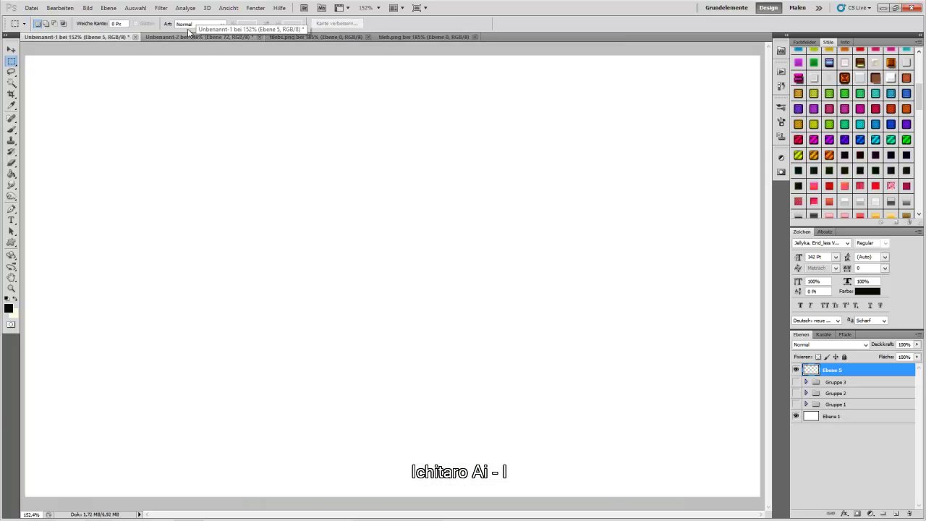
left_click(187, 36)
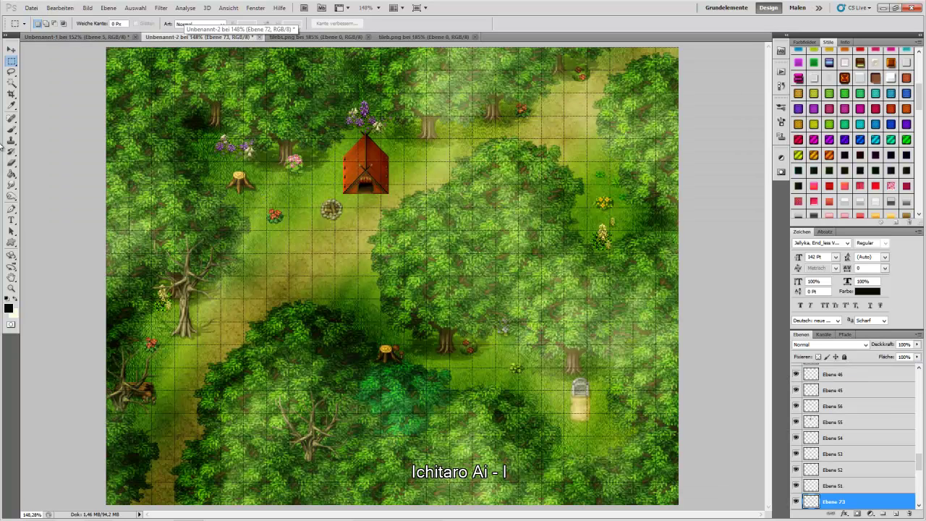
left_click(11, 50)
left_click_drag(340, 289, 308, 282)
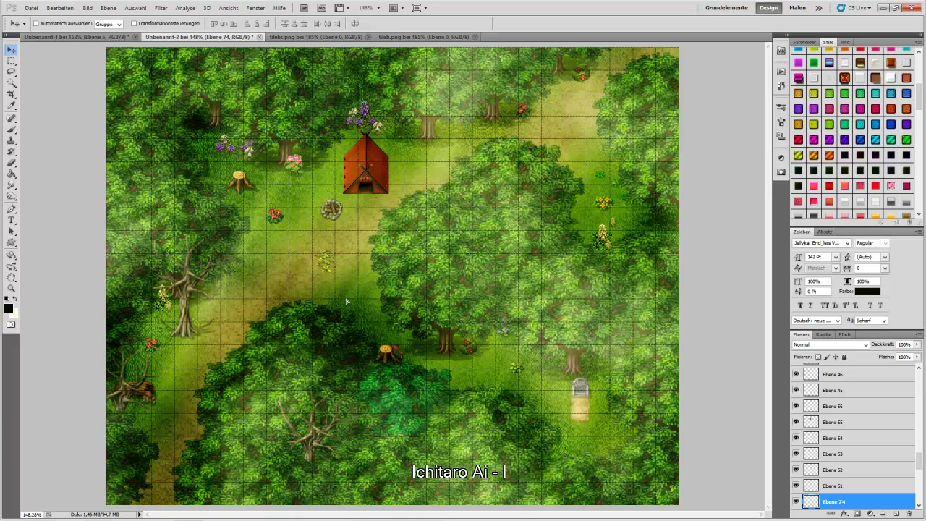
left_click_drag(261, 426, 246, 462)
key("ctrl+z")
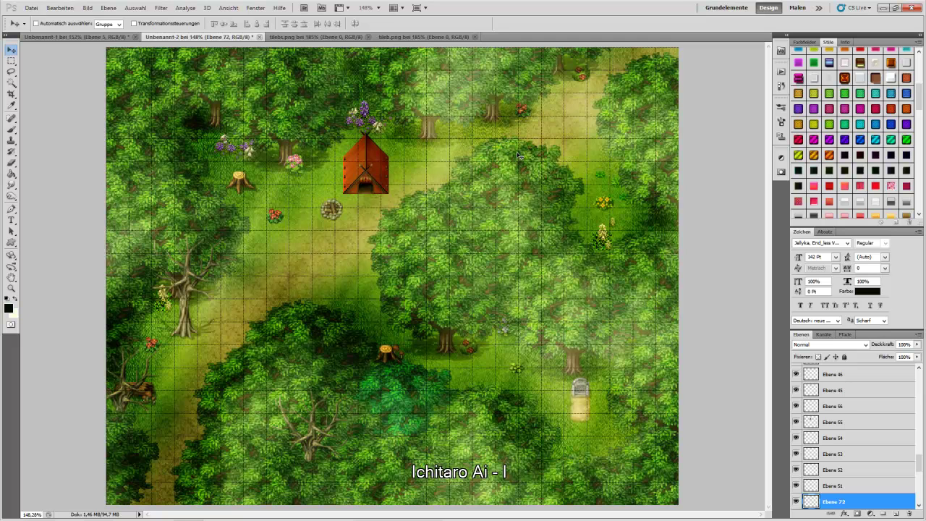
Copy the sparse yellow grass tile from tileb.png into Unbenannt-2 and place it on the path below the campfire.
left_click(406, 36)
left_click(11, 62)
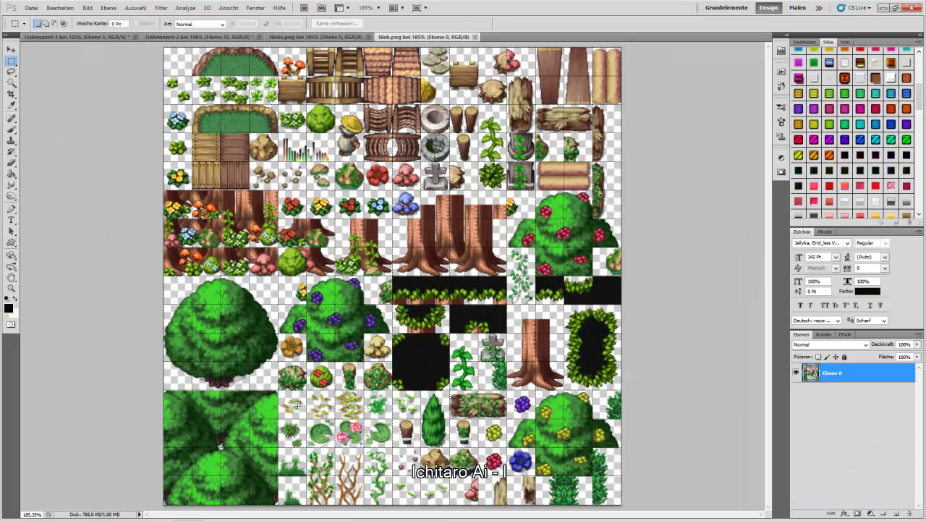
left_click_drag(278, 389, 309, 424)
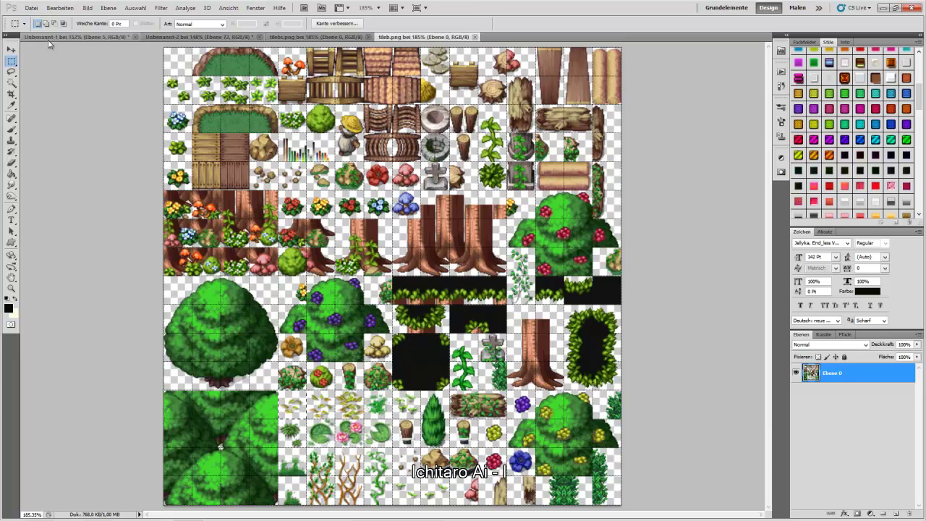
left_click(76, 36)
left_click(165, 36)
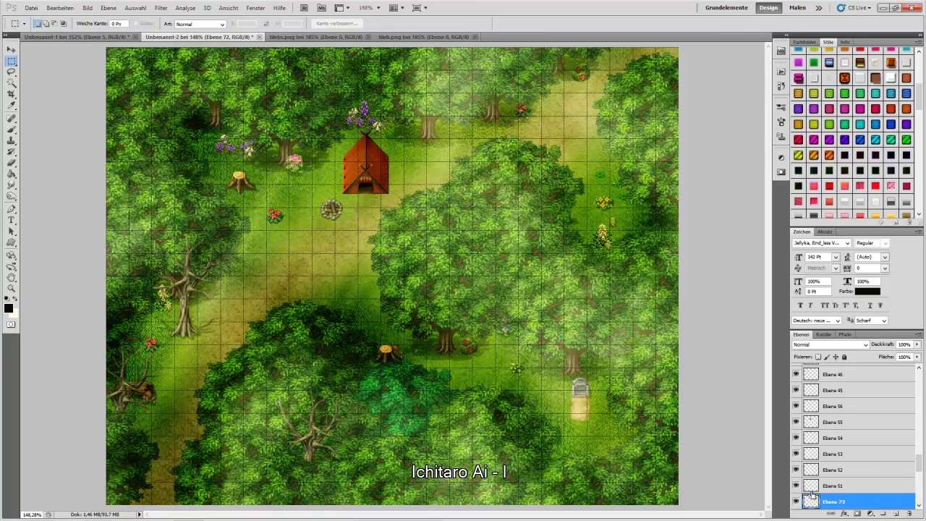
left_click(11, 49)
left_click_drag(85, 125, 346, 261)
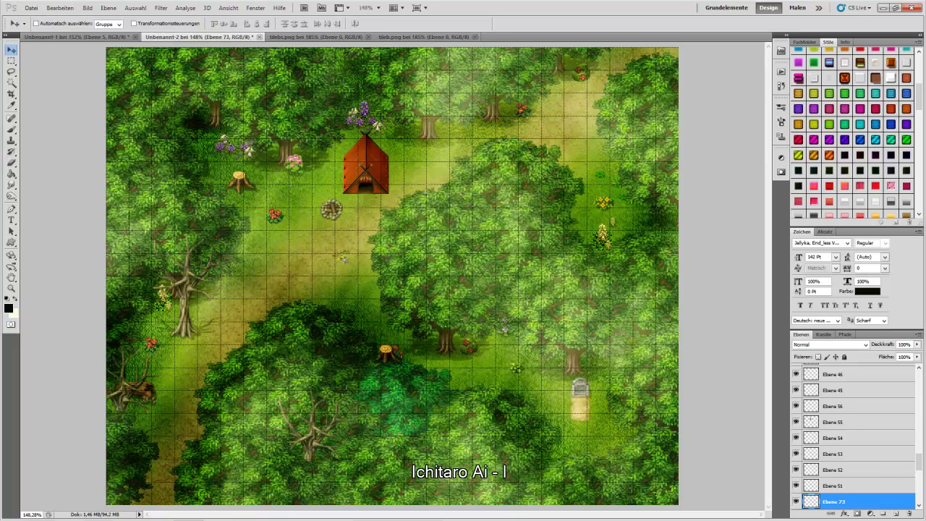
Paste two more sparse yellow grass tufts and place one at the lower left end of the path.
key("ctrl+v")
key("ctrl+v")
left_click_drag(321, 353, 155, 492)
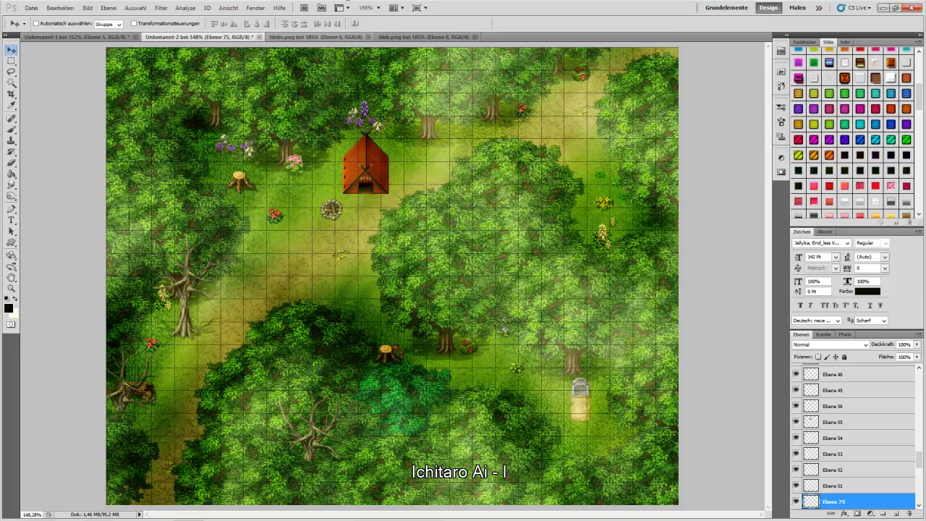
Copy the small pebbles tile from tileb.png and scatter three pasted copies along the dirt path in Unbenannt-2.
left_click(400, 38)
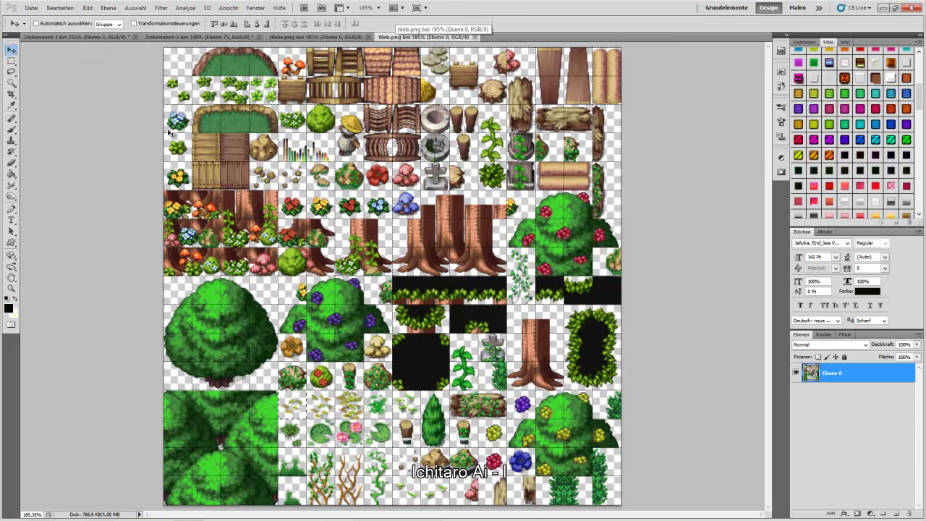
left_click(11, 62)
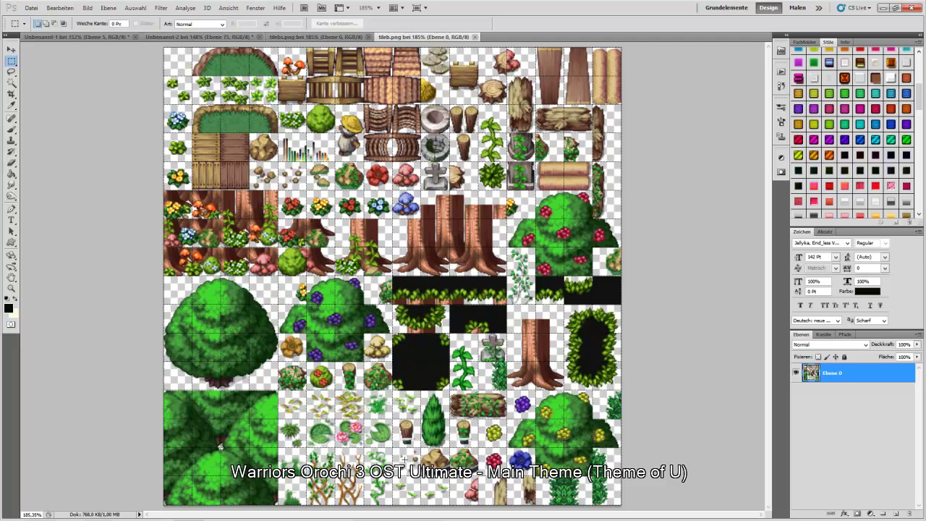
left_click_drag(423, 464, 422, 466)
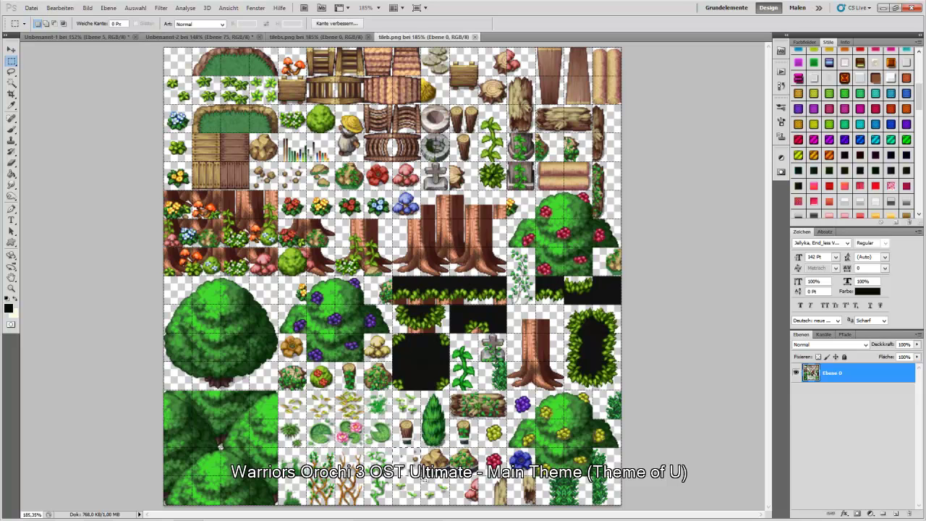
left_click(152, 37)
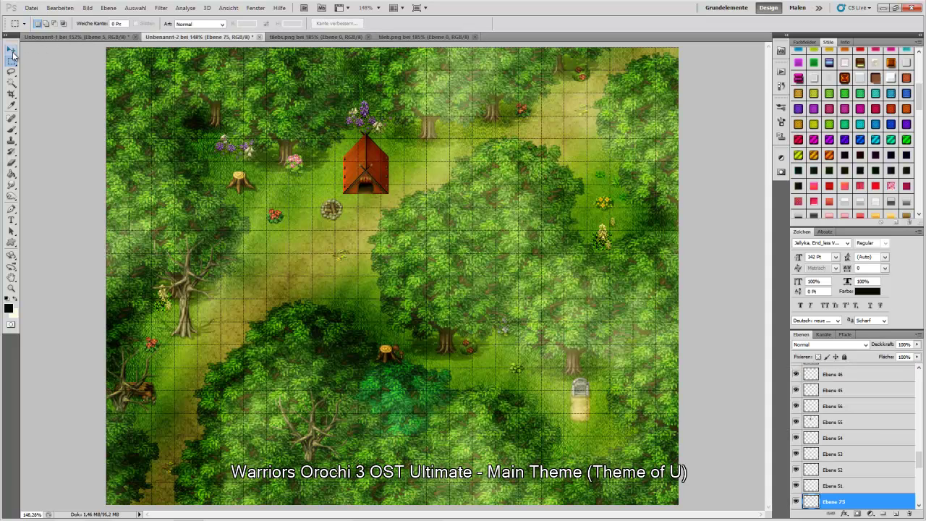
left_click(12, 49)
key("ctrl+v")
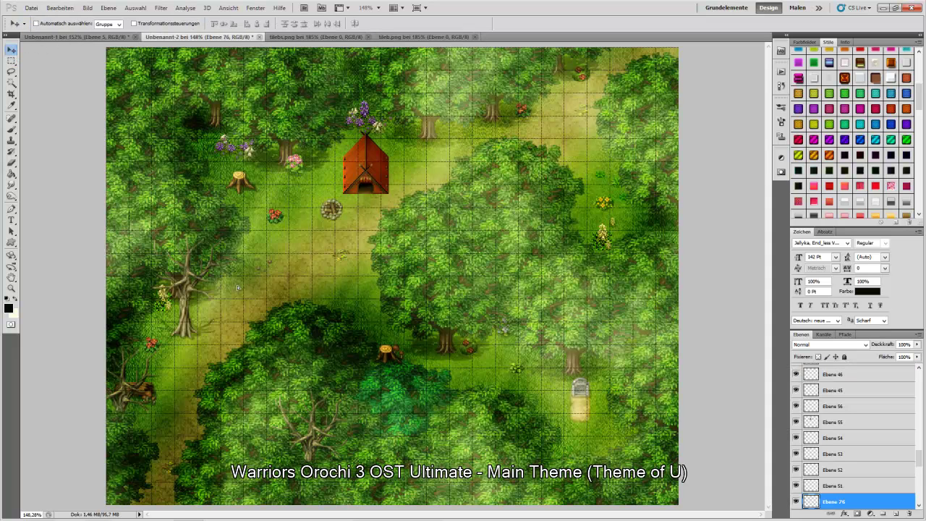
key("ctrl+v")
key("ctrl+v")
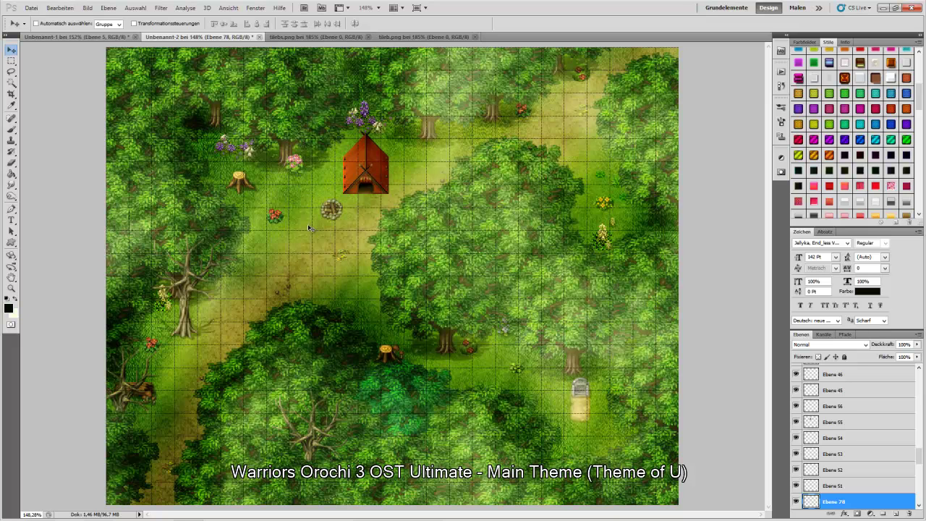
Close the tileb.png tileset image.
left_click(383, 37)
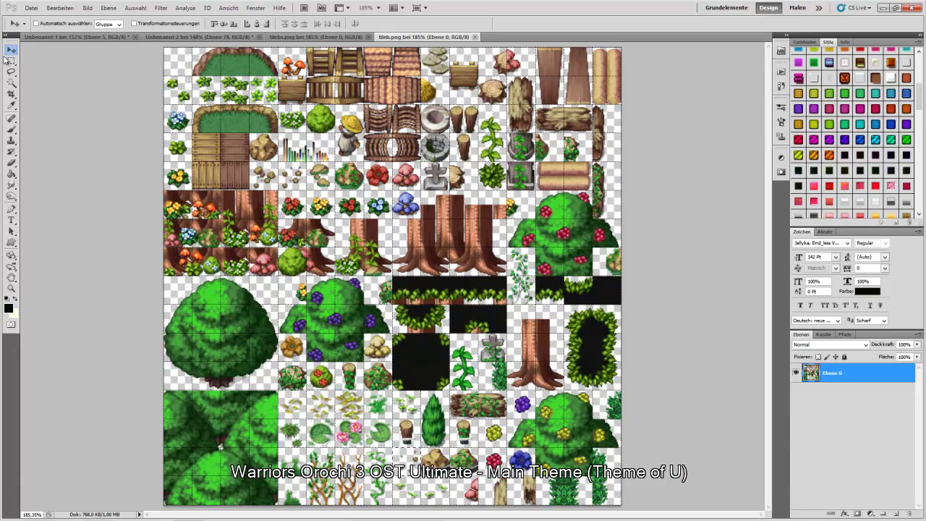
key("m")
left_click(464, 37)
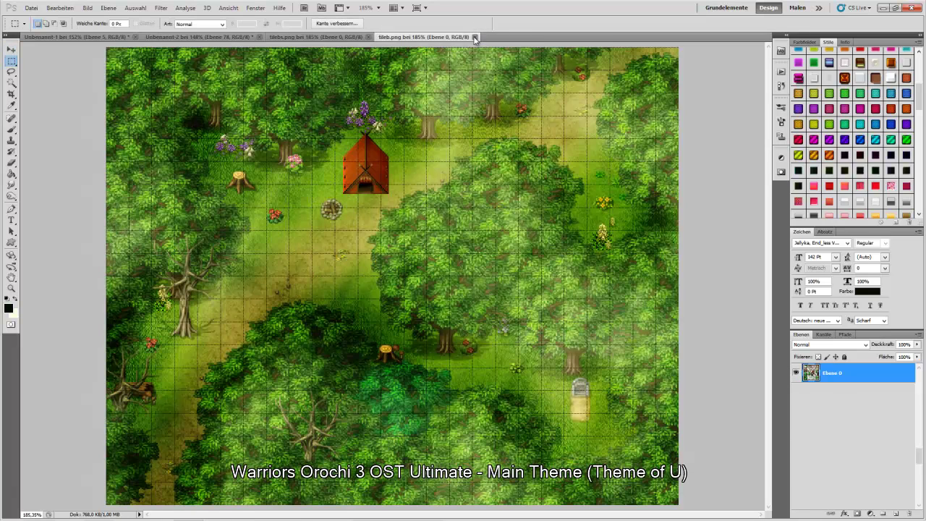
Copy a grey rock tile from tilebs.png into Unbenannt-2 and place it to the right of the upper dead tree.
left_click(332, 35)
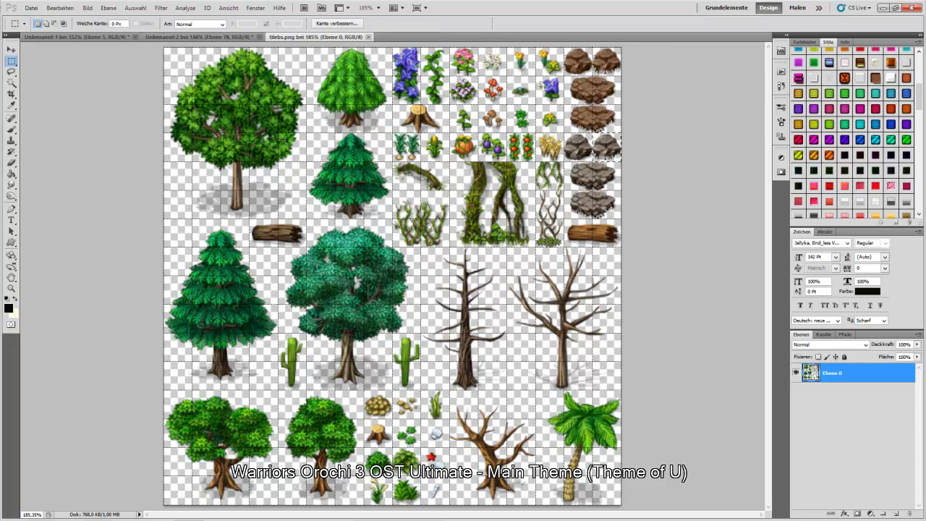
left_click(196, 37)
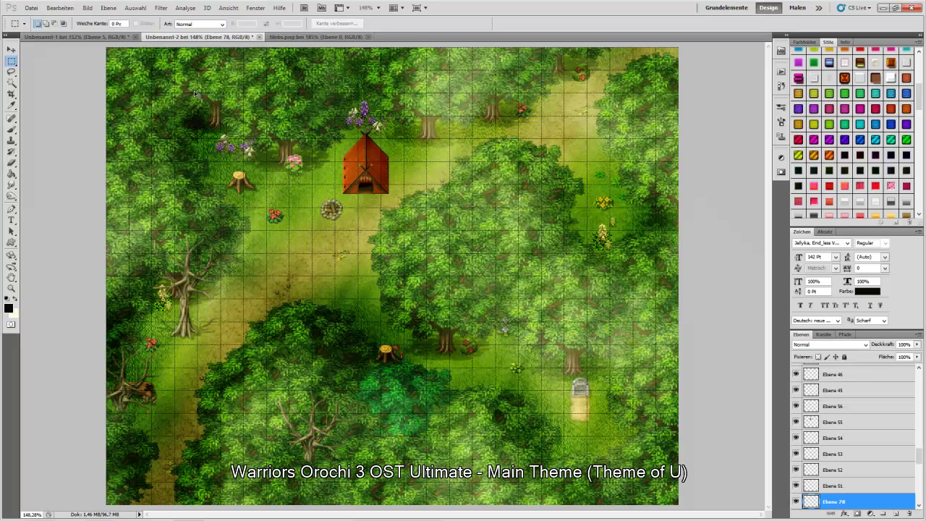
left_click(11, 49)
left_click_drag(249, 291, 175, 278)
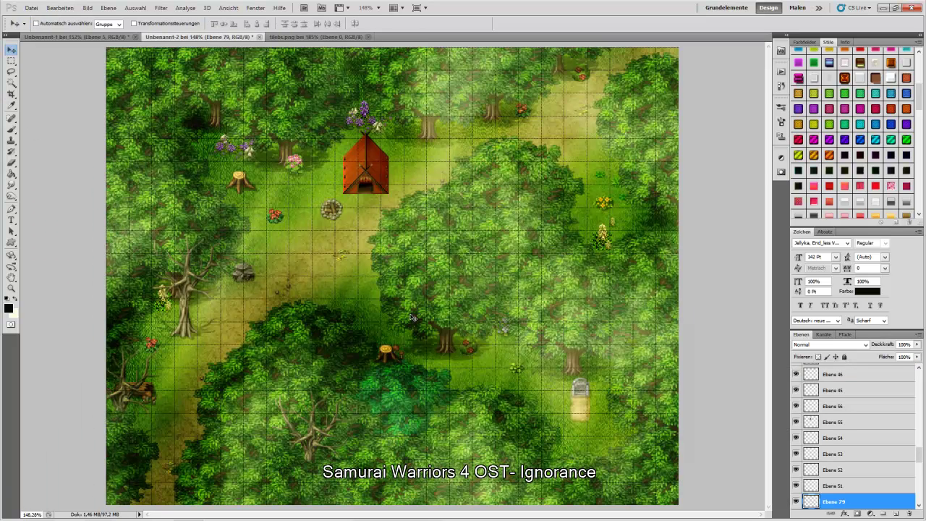
Paste two more grey rocks, placing one at the large central tree's left edge and one near the map's right edge.
key("ctrl+v")
left_click_drag(359, 313, 351, 286)
key("ctrl+v")
left_click_drag(630, 170, 713, 216)
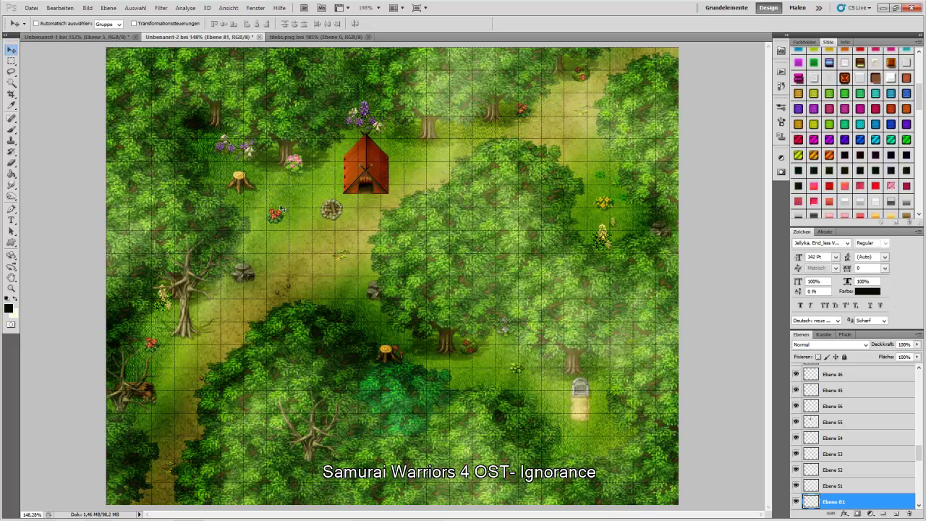
Shift the hue of the tree layer Ebene 33 near the map's bottom centre toward blue-green with Hue/Saturation.
right_click(389, 481)
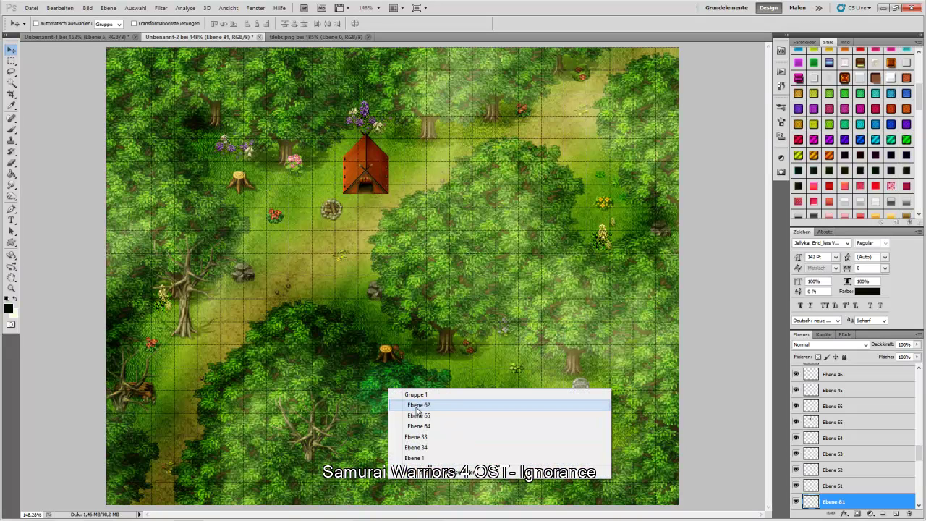
left_click(423, 438)
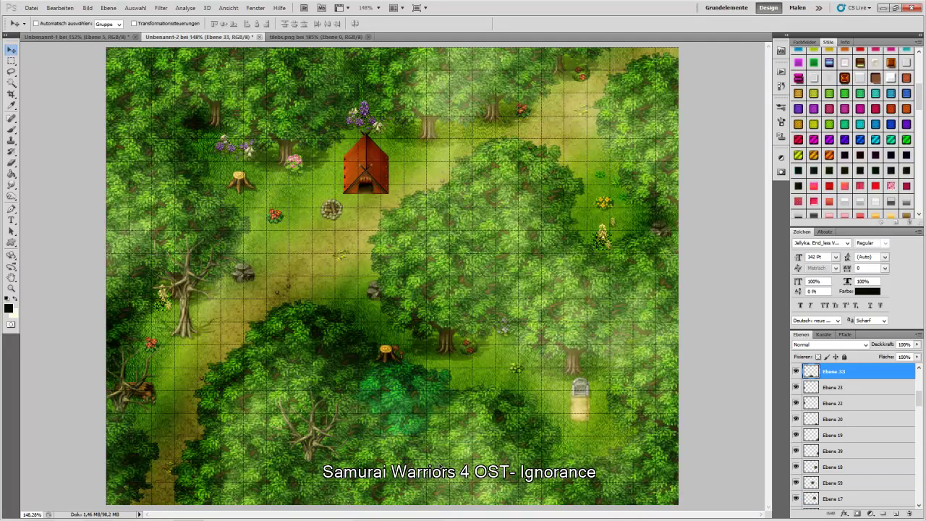
key("ctrl+u")
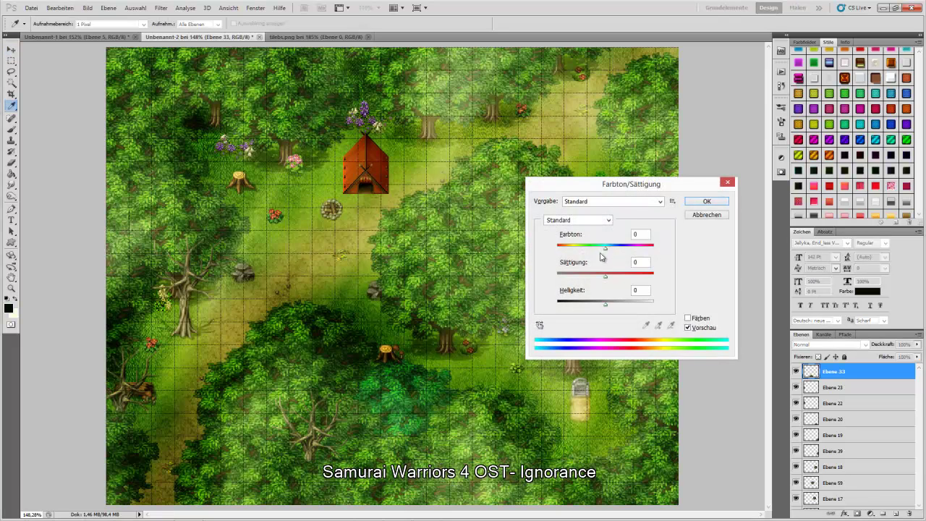
left_click_drag(607, 250, 626, 253)
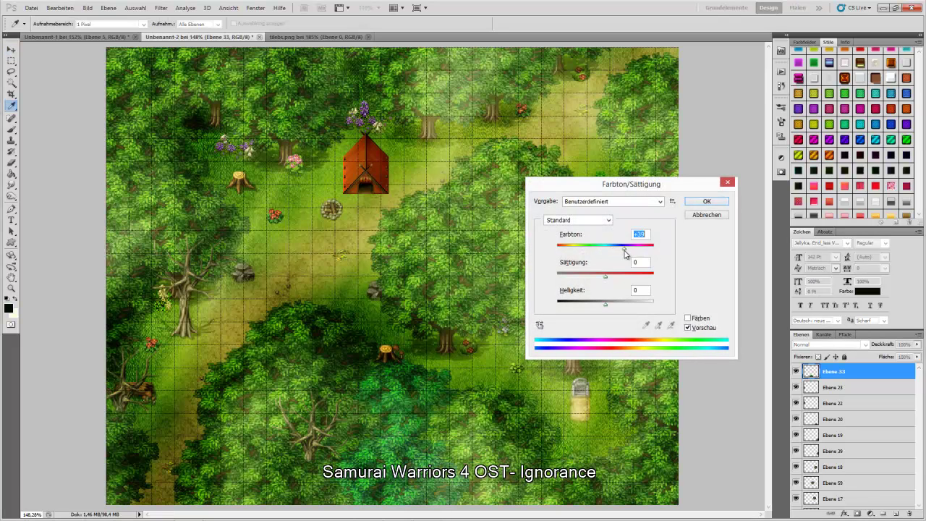
left_click(706, 205)
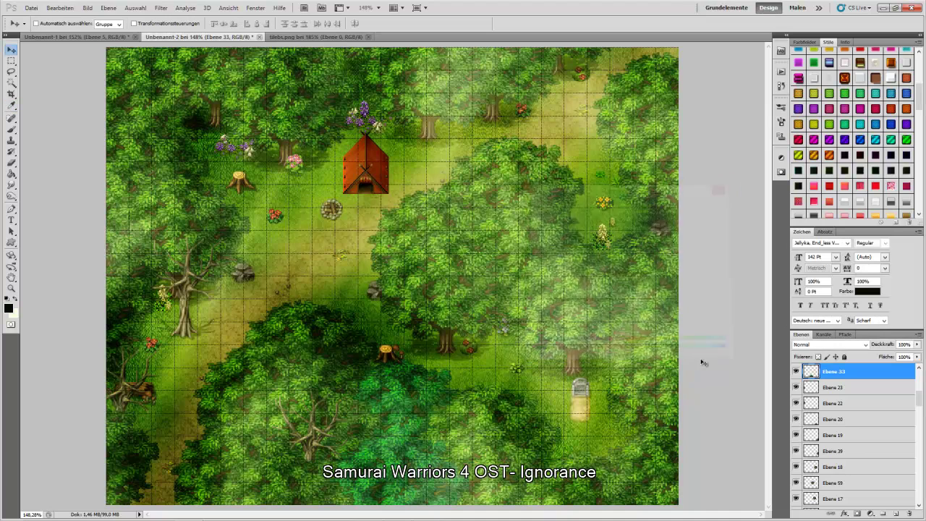
Shift the hue of the tree layer Ebene 39 near the map's lower right edge to +27 with Hue/Saturation.
right_click(672, 397)
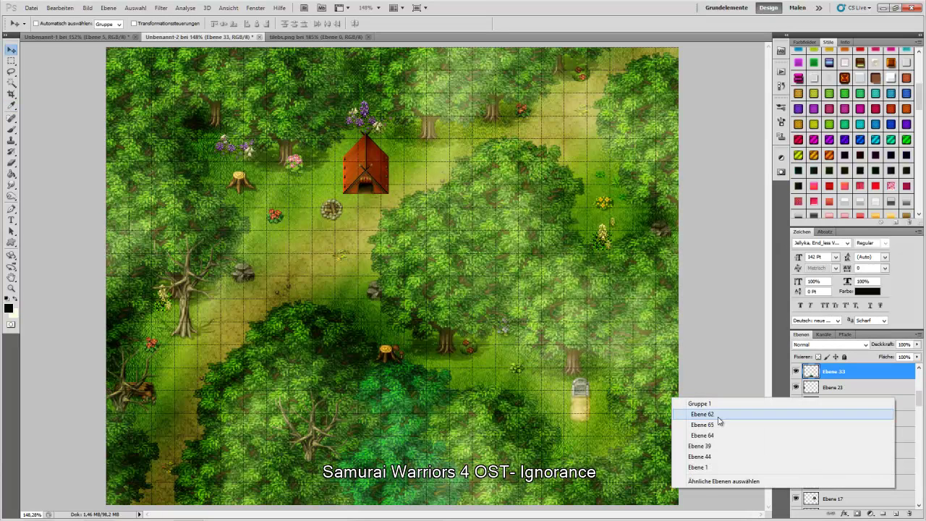
left_click(724, 448)
key("ctrl+u")
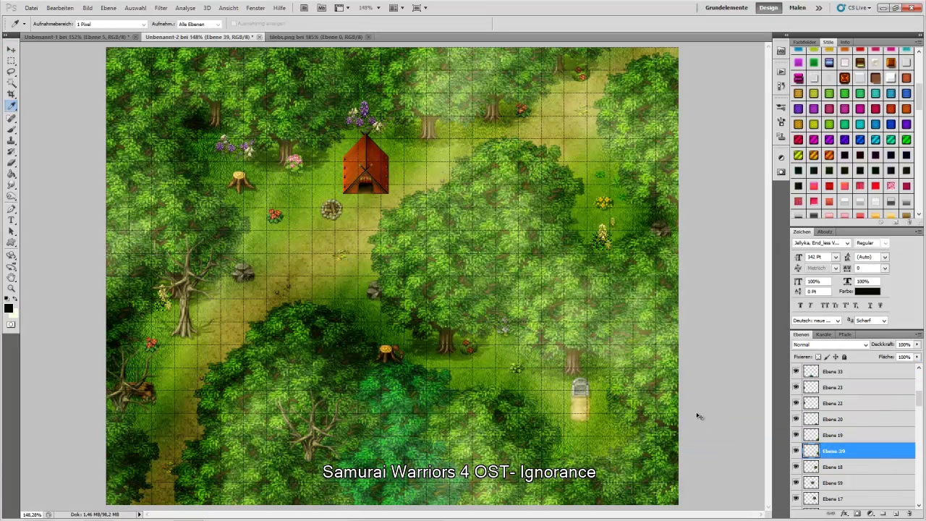
left_click_drag(606, 251, 623, 253)
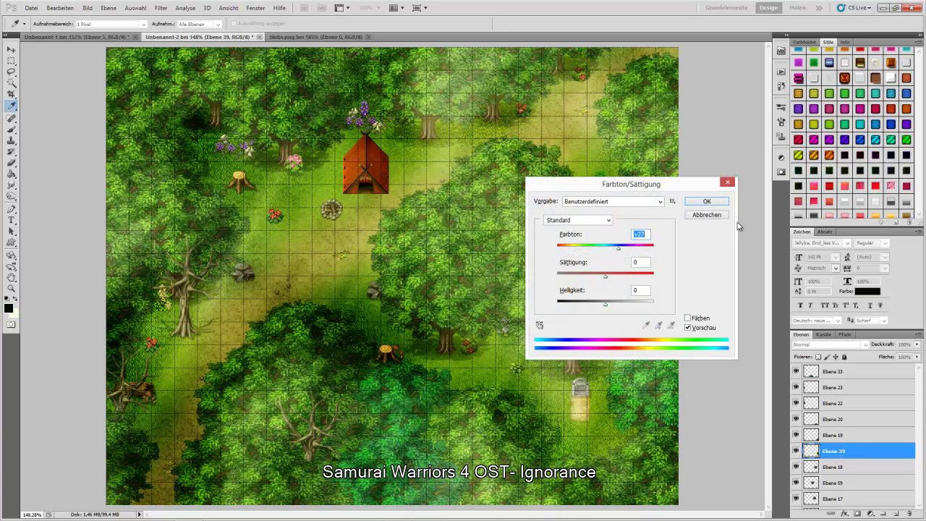
left_click(706, 203)
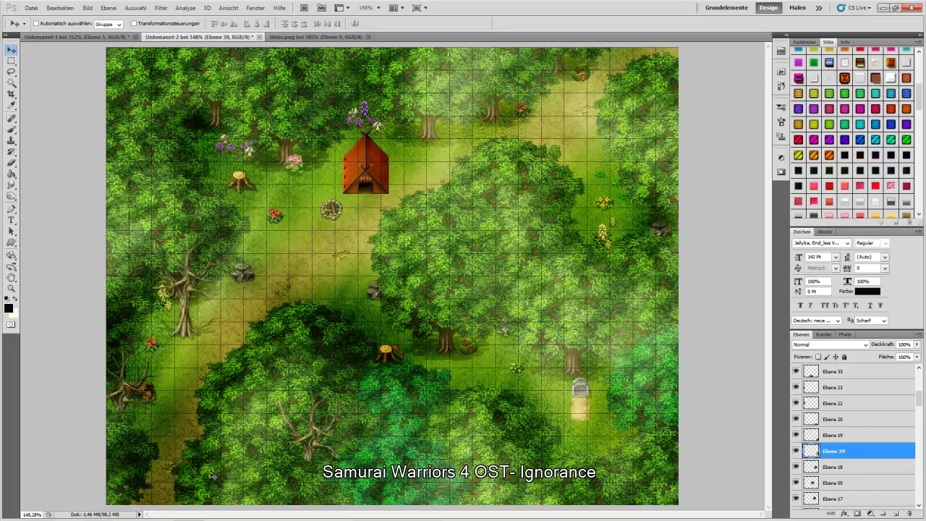
Shift the hue of the tree layer Ebene 12 near the map's lower left to -22 with Hue/Saturation.
right_click(212, 475)
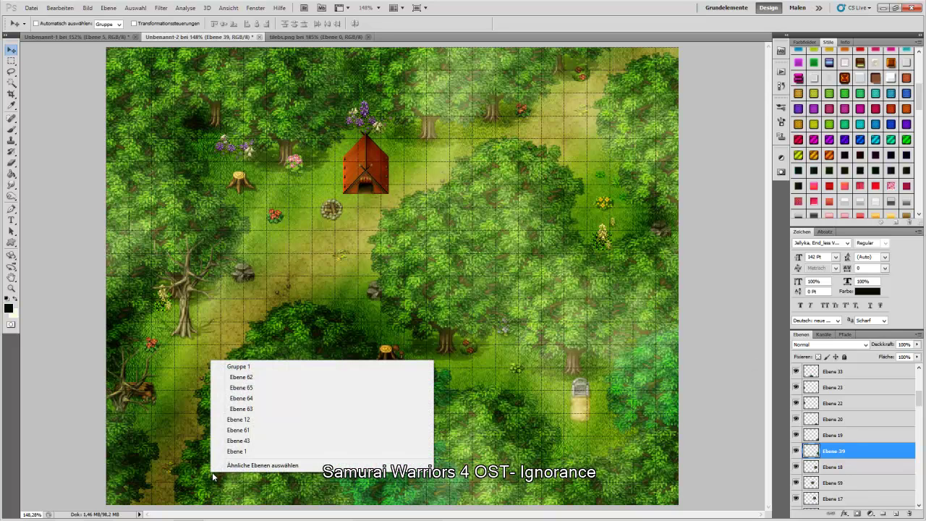
left_click(273, 420)
key("ctrl+u")
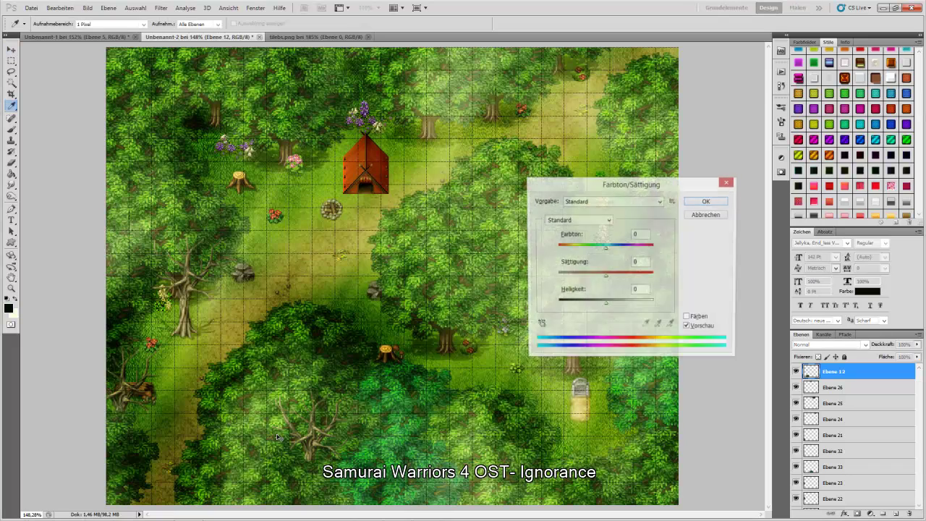
left_click_drag(605, 248, 595, 251)
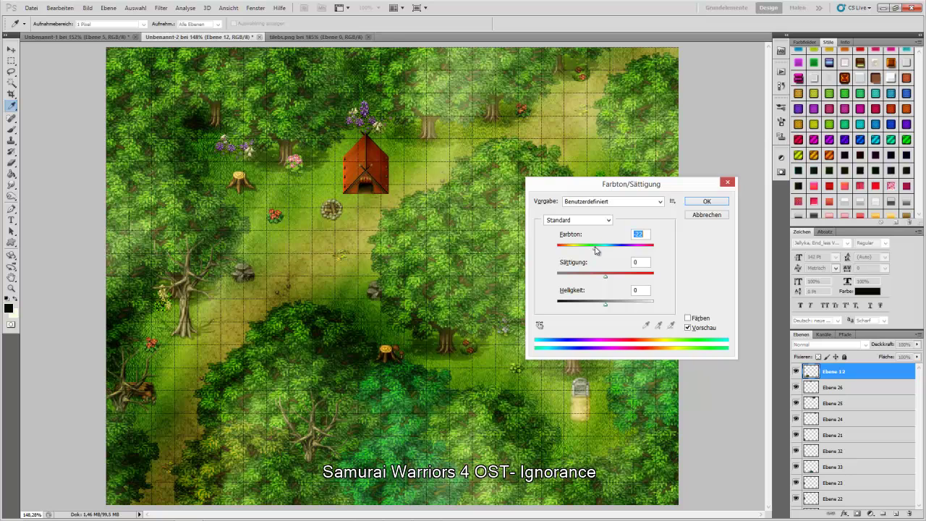
left_click(699, 203)
key("v")
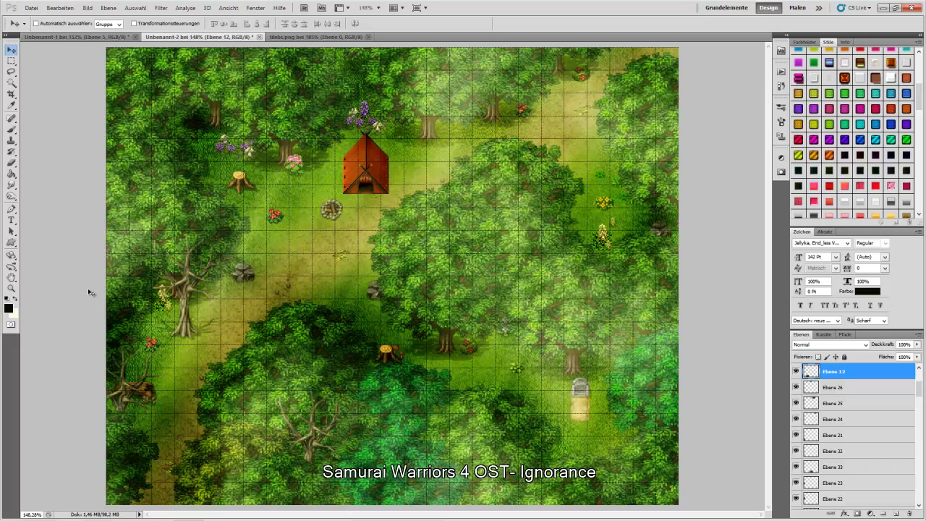
Check what the Ground and Baumkronen groups contain by hiding and showing them again.
mouse_move(129, 517)
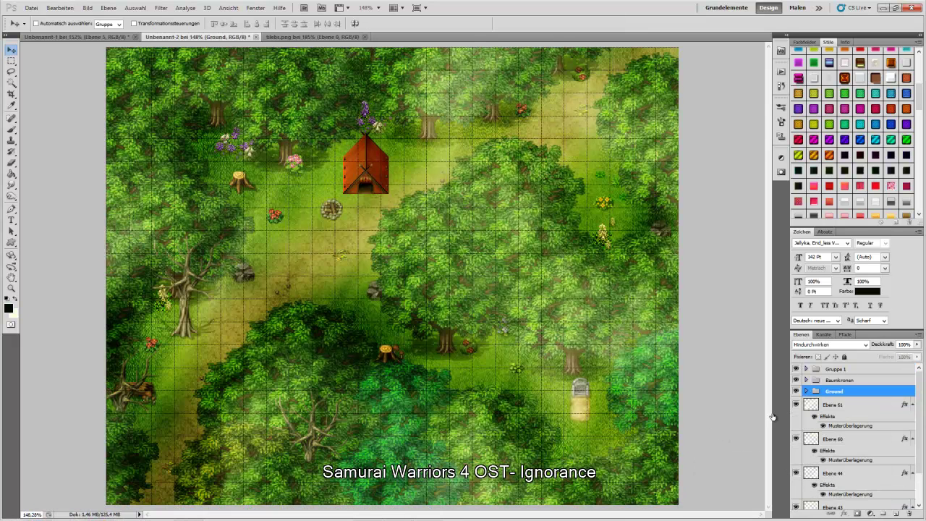
left_click(796, 392)
left_click(796, 390)
left_click(797, 379)
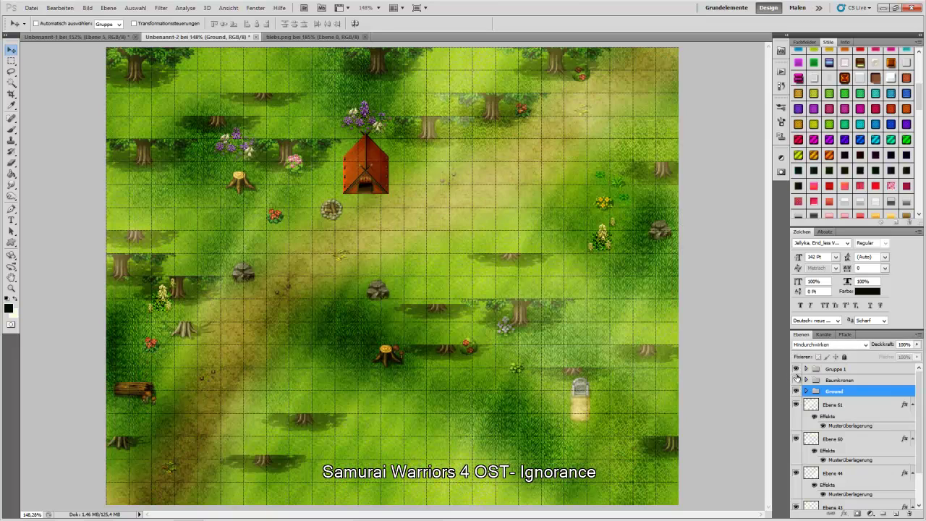
left_click(797, 380)
Expand Gruppe 1, select its layer Ebene 62 and sample brown near the fallen log as the foreground colour.
left_click(810, 369)
left_click(806, 369)
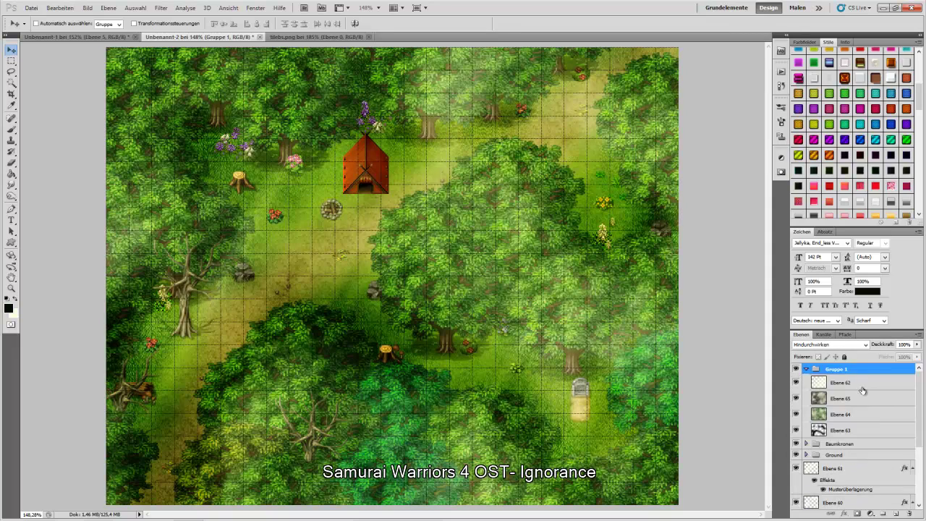
left_click(863, 390)
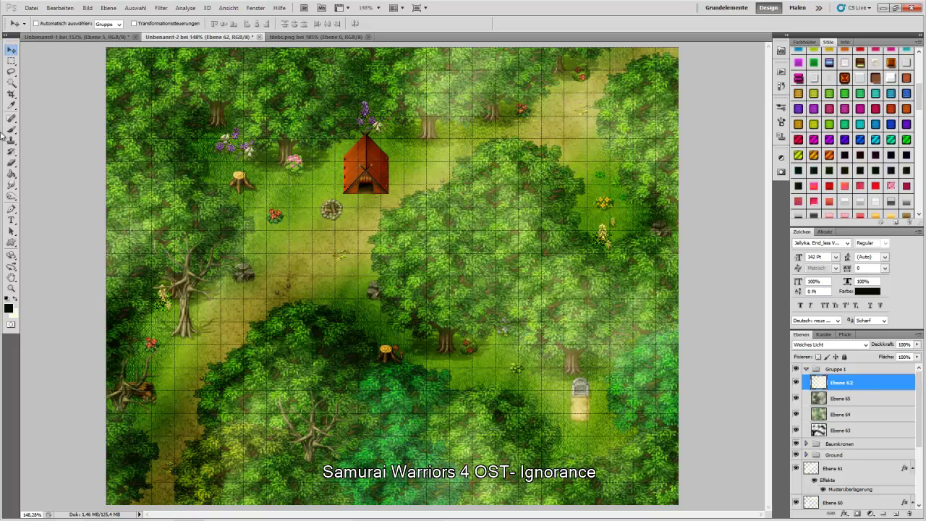
left_click(11, 105)
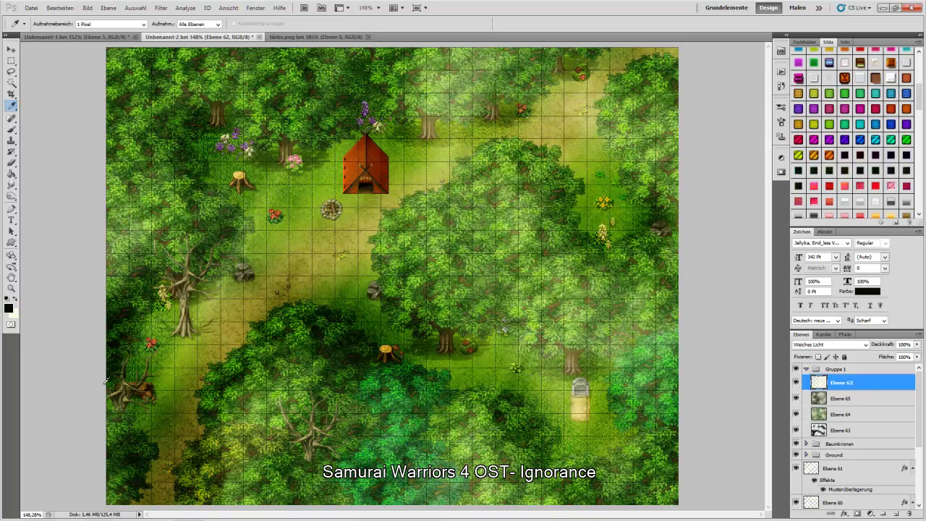
left_click(144, 384)
left_click(11, 61)
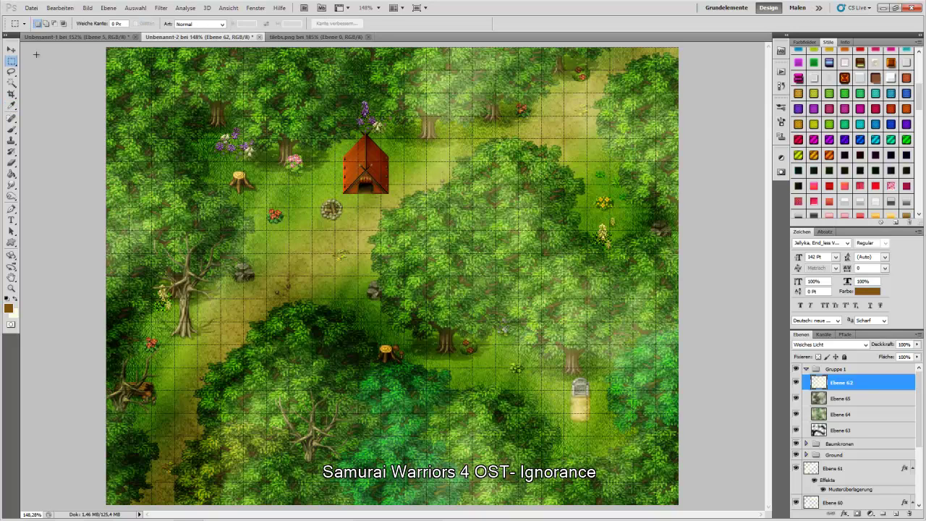
Add a new layer above Ebene 62, render brown Wolken (Clouds) on it and set its blend mode to Weiches Licht.
left_click(161, 8)
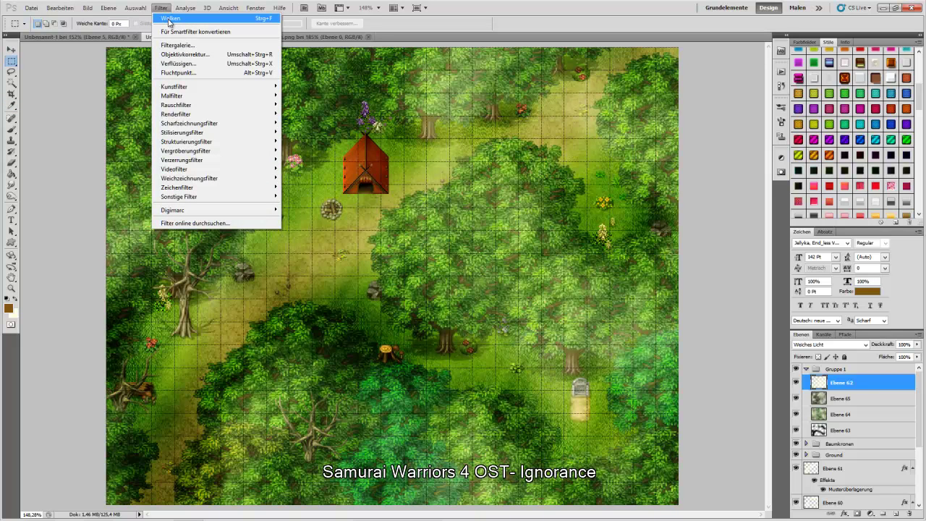
left_click(524, 6)
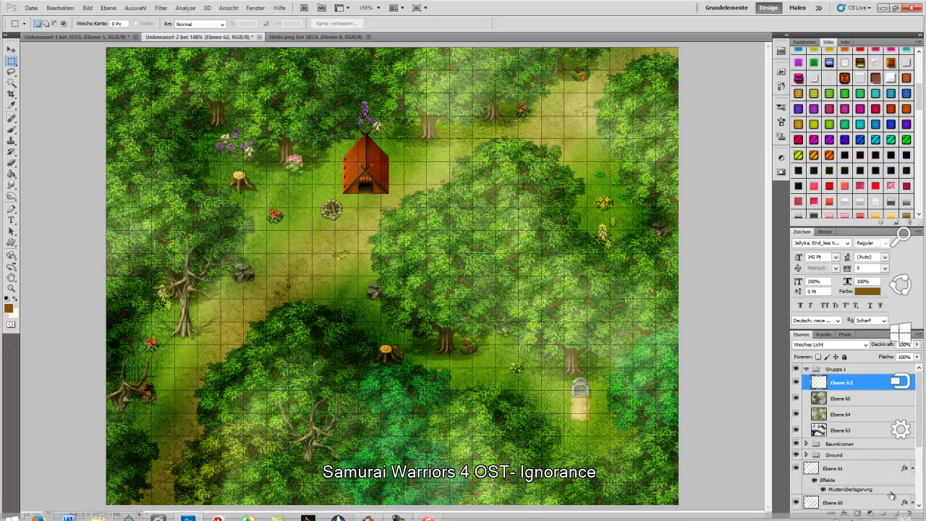
left_click(896, 514)
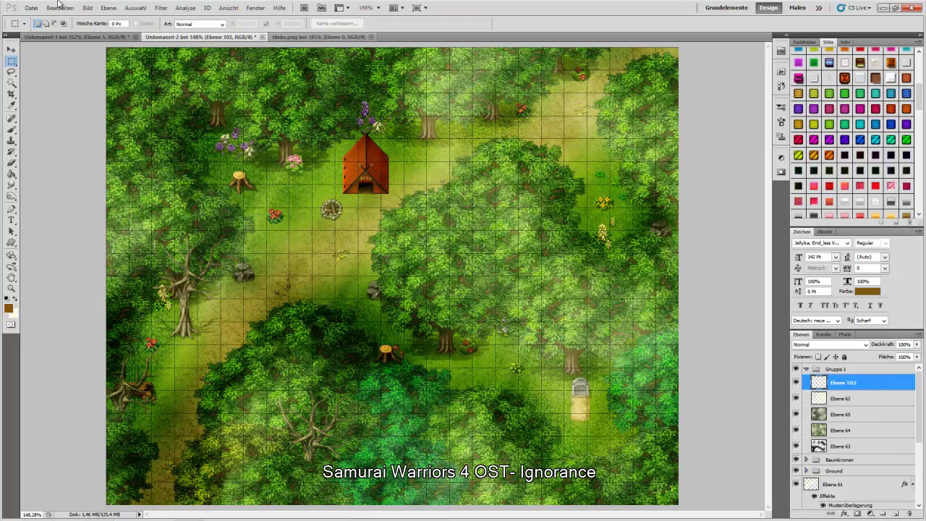
left_click(161, 8)
left_click(171, 18)
key("v")
left_click(816, 345)
left_click(818, 222)
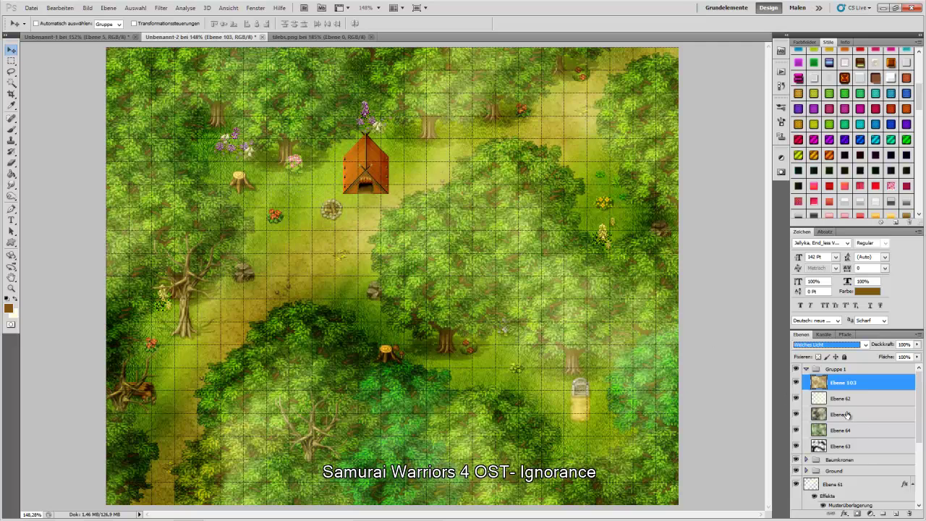
Add another layer above the brown clouds, render black-and-white Wolken on it and set its blend mode to Multiplizieren.
left_click(897, 513)
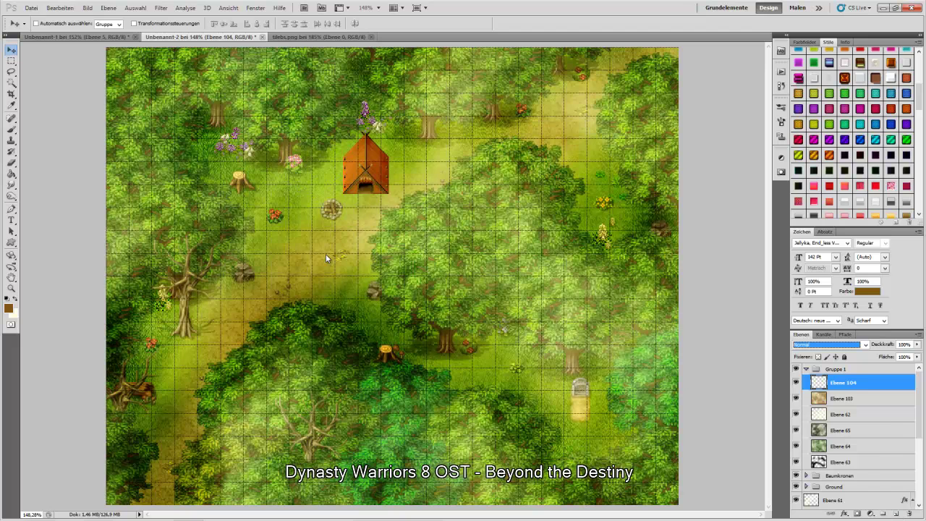
left_click(7, 299)
left_click(161, 8)
left_click(173, 19)
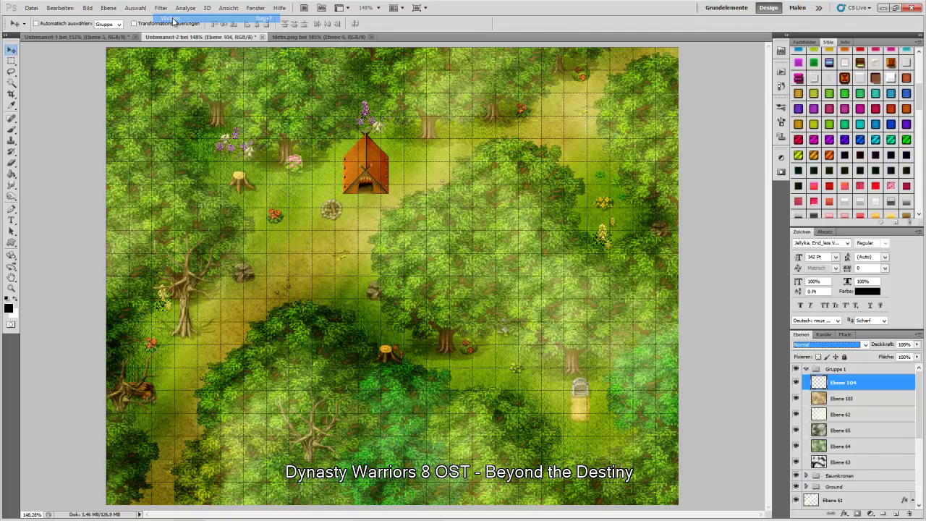
left_click(818, 345)
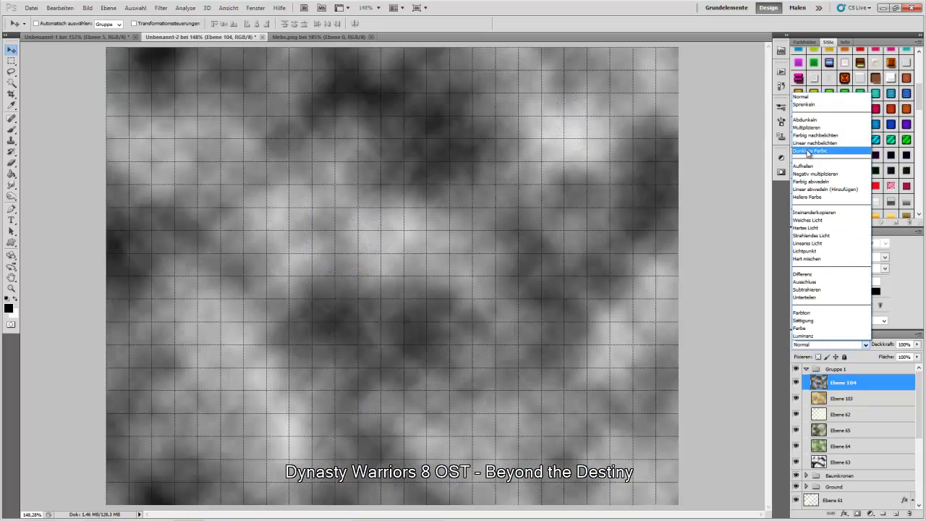
left_click(812, 128)
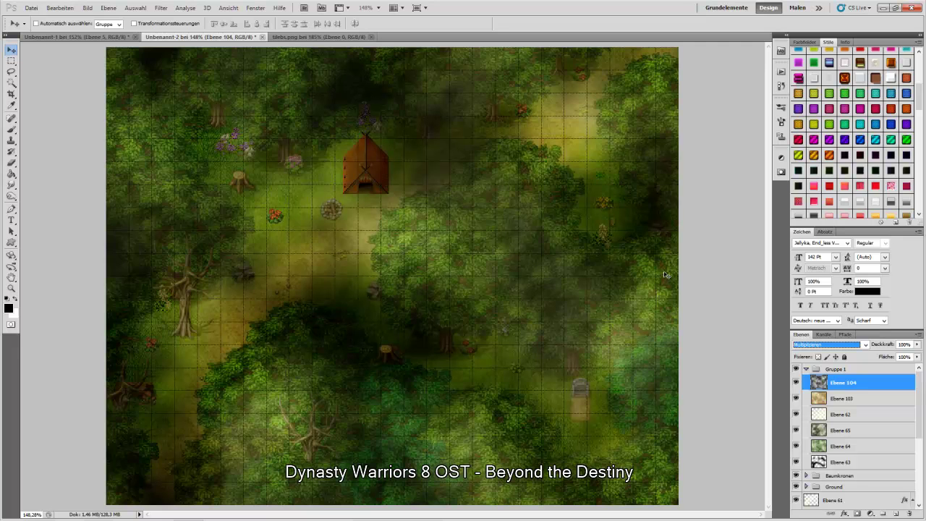
Try a 50% fill on the grey cloud layer, compare the map with and without it, and restore the fill to 100%.
left_click(904, 357)
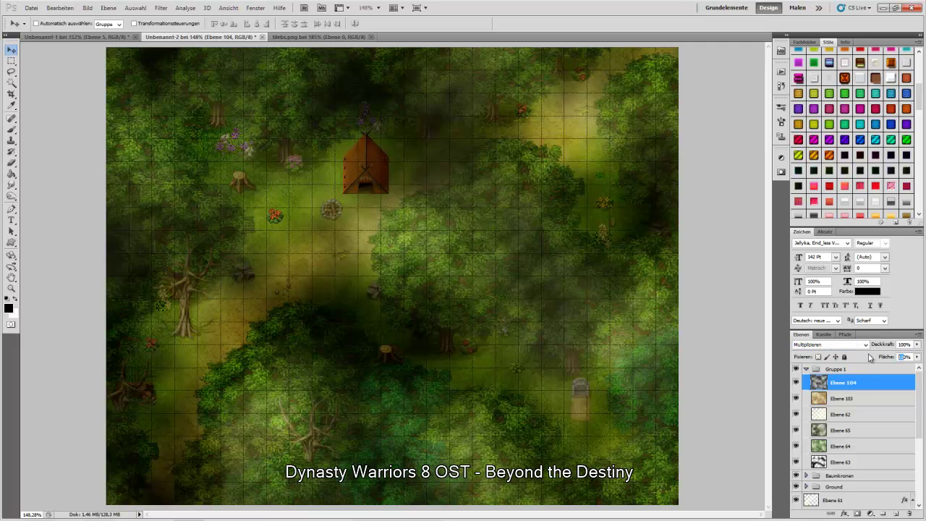
type("5")
key("Return")
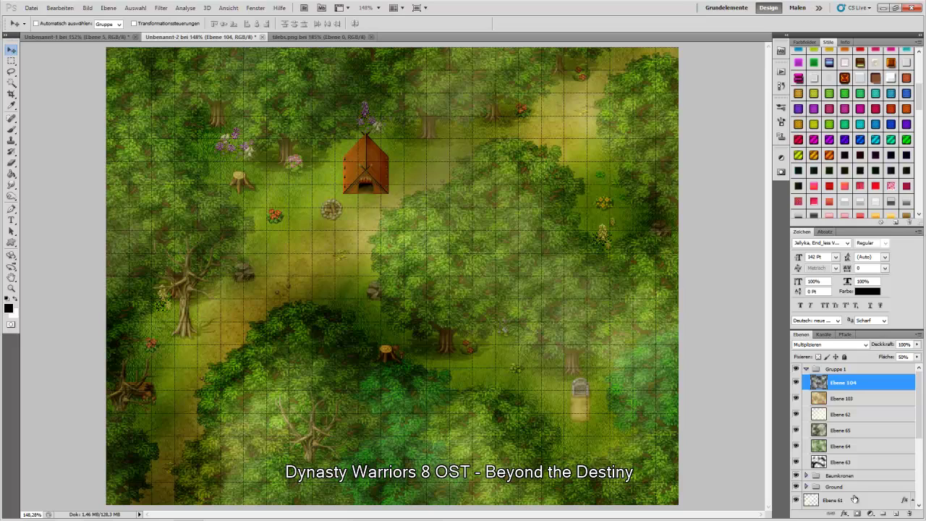
left_click(796, 382)
left_click(796, 382)
left_click_drag(886, 359, 890, 360)
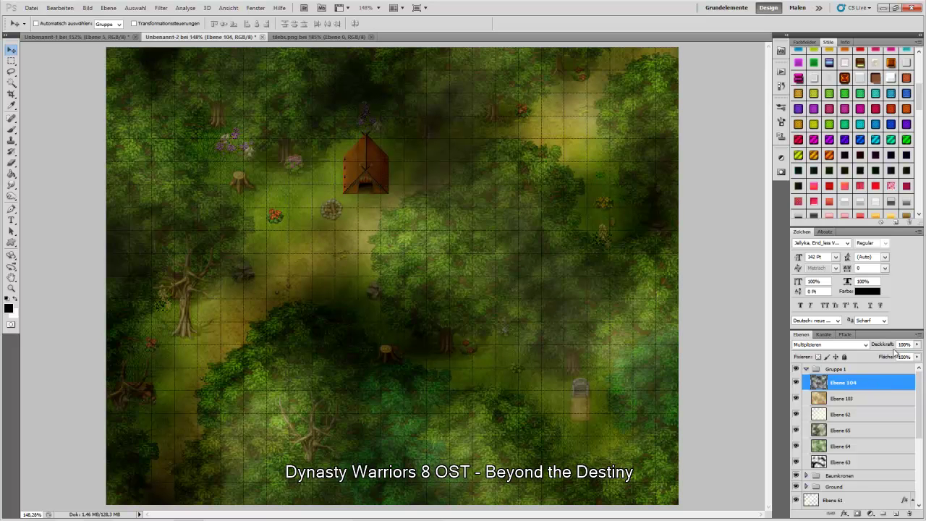
Try the blend modes Abdunkeln and Weiches Licht on the grey cloud layer.
left_click(846, 345)
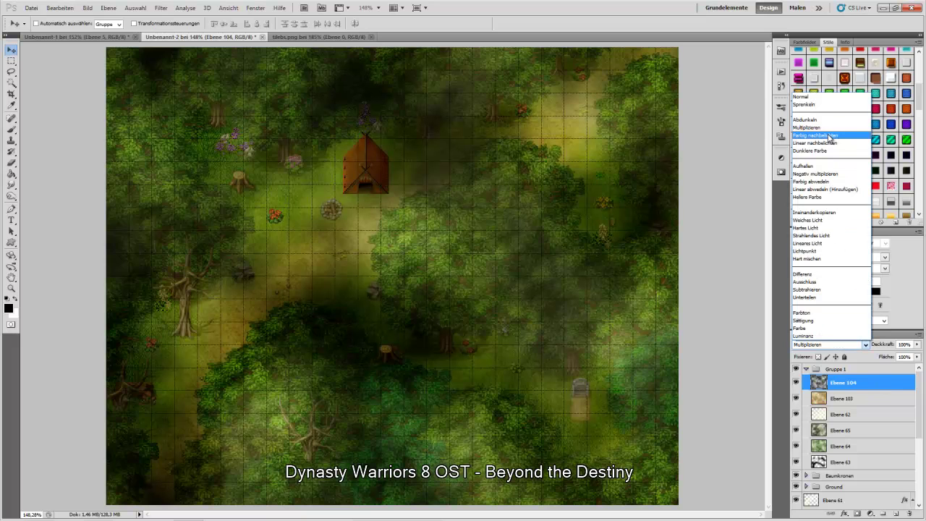
left_click(826, 120)
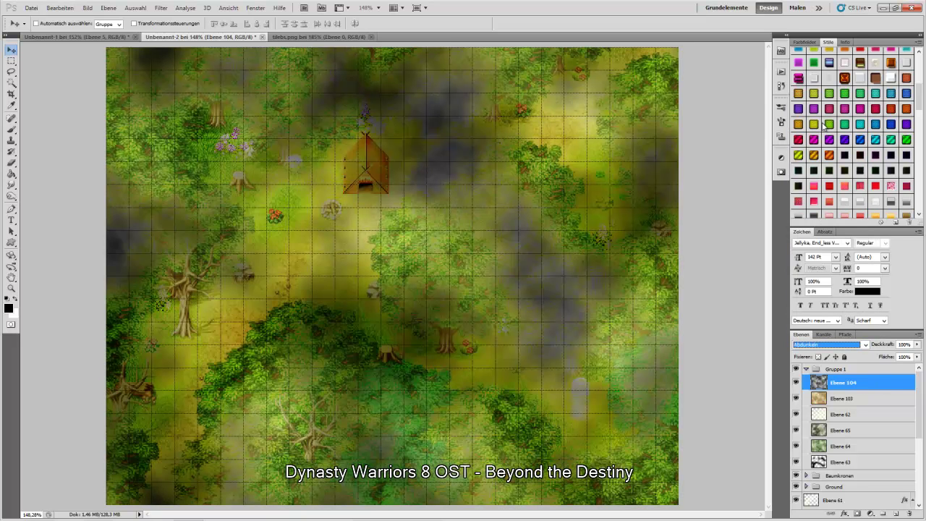
left_click(823, 347)
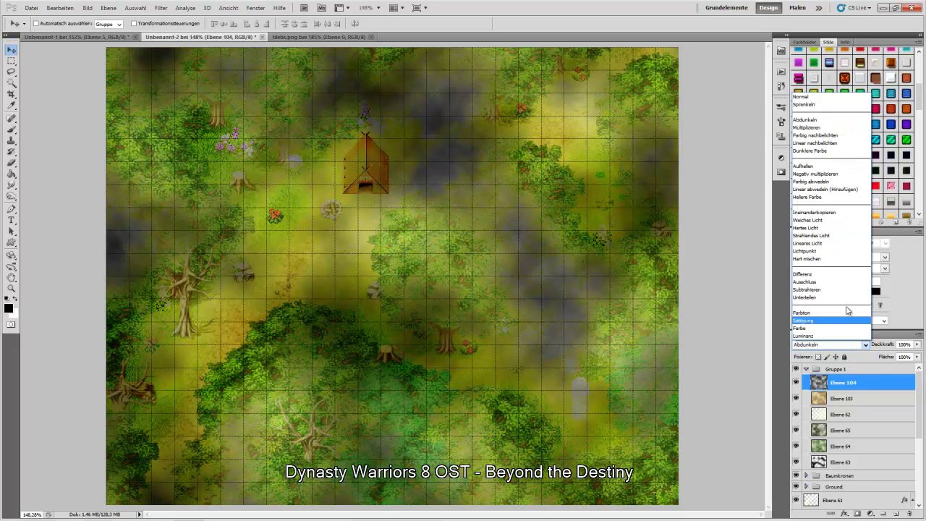
left_click(822, 225)
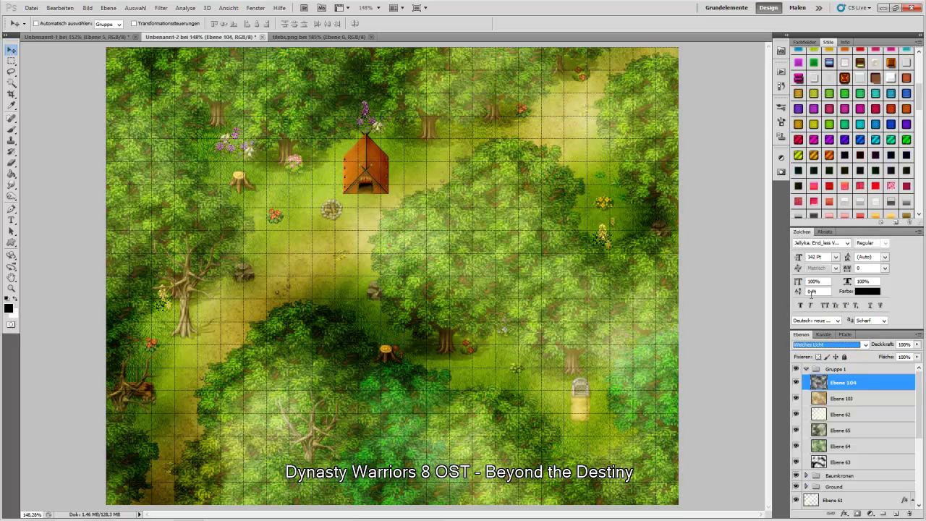
left_click(830, 345)
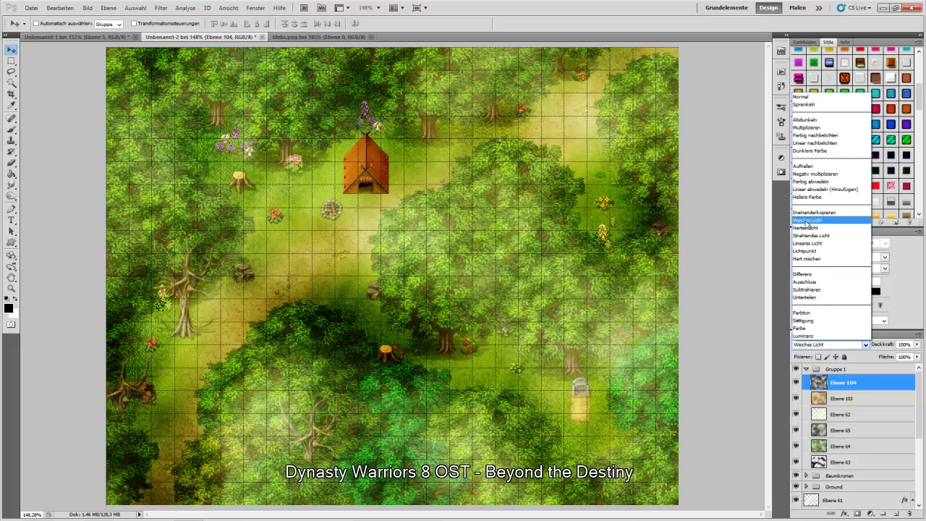
left_click(807, 225)
Try the blend modes Negativ multiplizieren and Farbton on the grey cloud layer, and delete the layer.
left_click(816, 346)
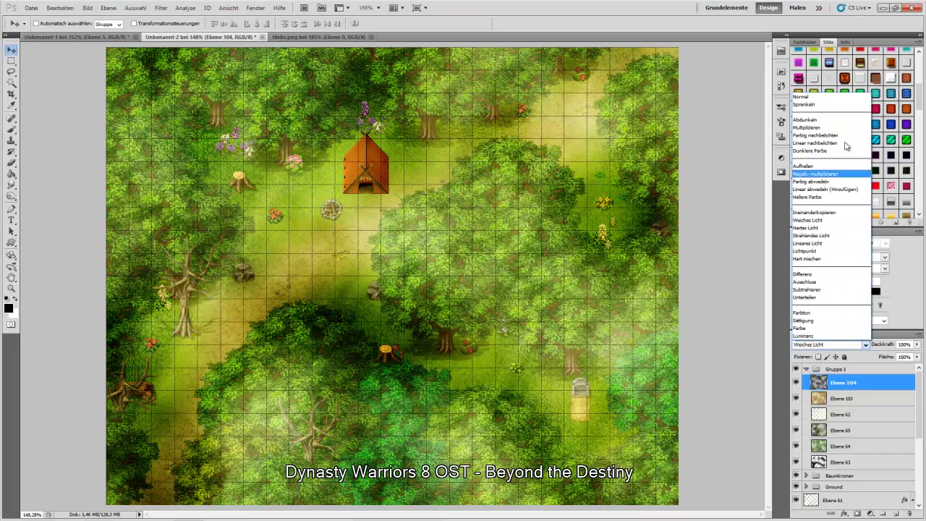
left_click(815, 174)
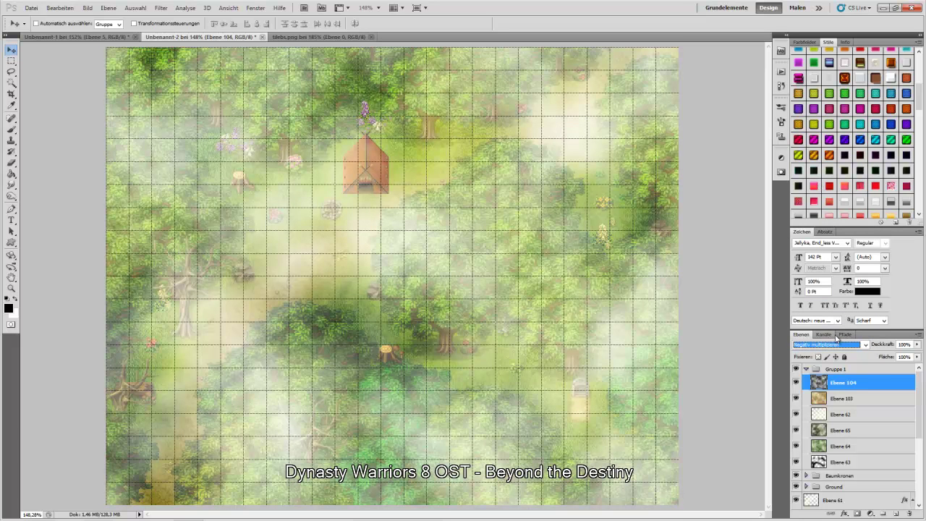
left_click(802, 344)
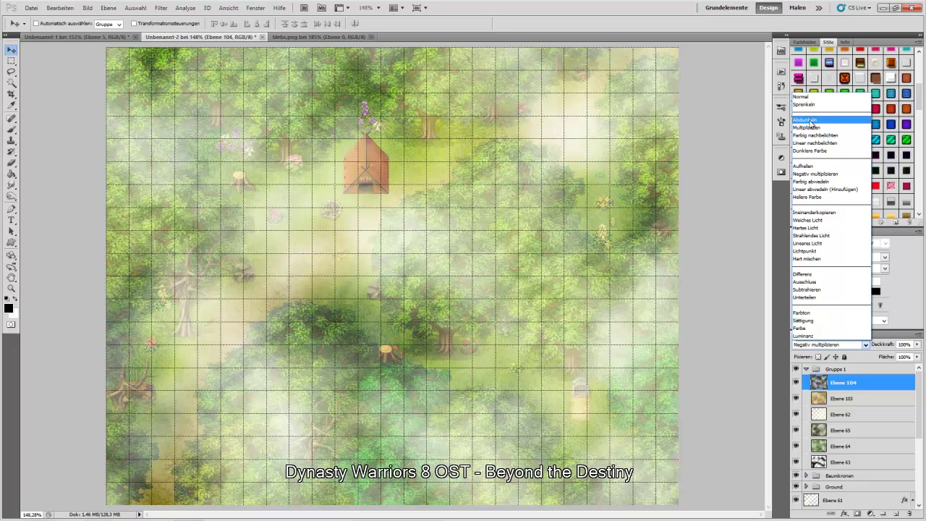
left_click(823, 312)
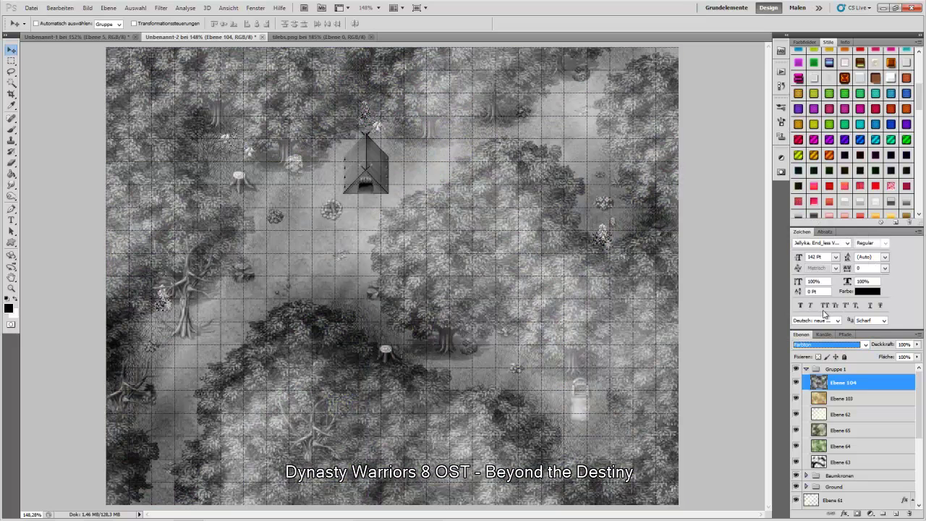
left_click(909, 515)
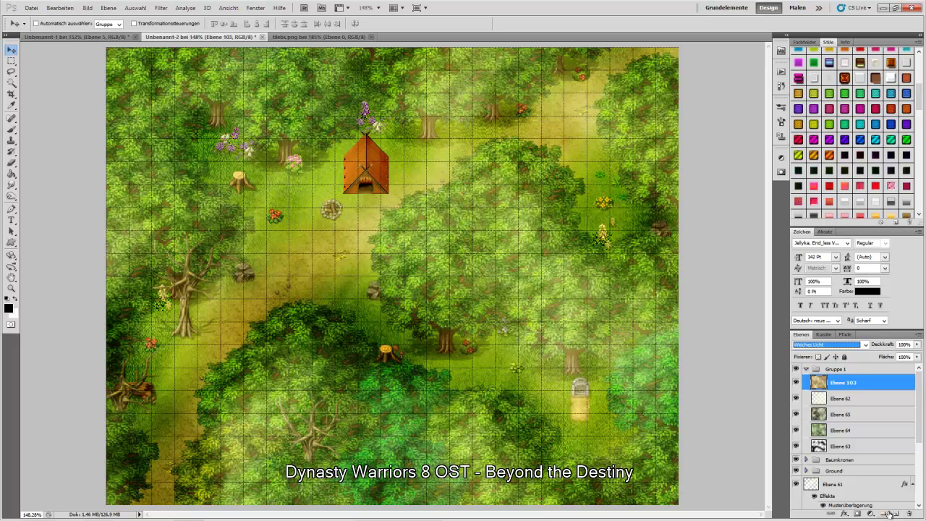
Add a new layer on top of Gruppe 1, fill it with black and set its blend mode to Weiches Licht.
left_click(898, 515)
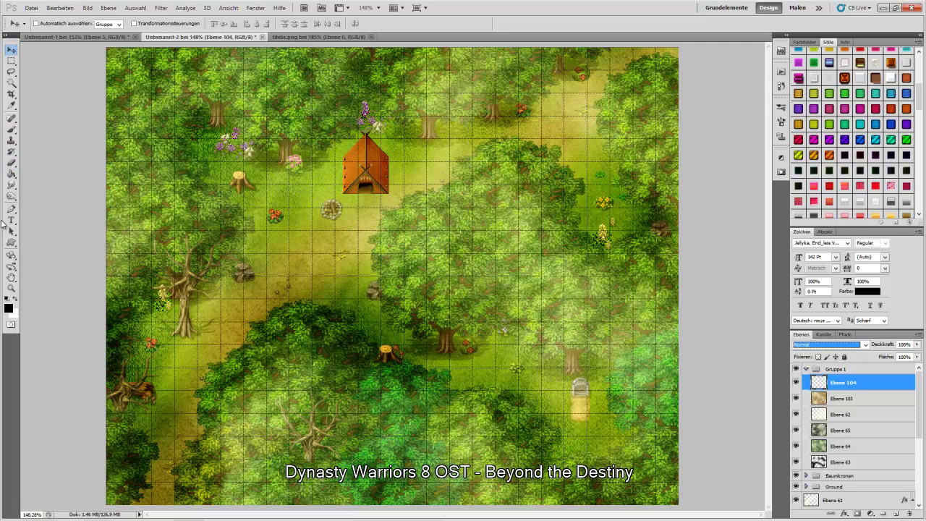
left_click(11, 174)
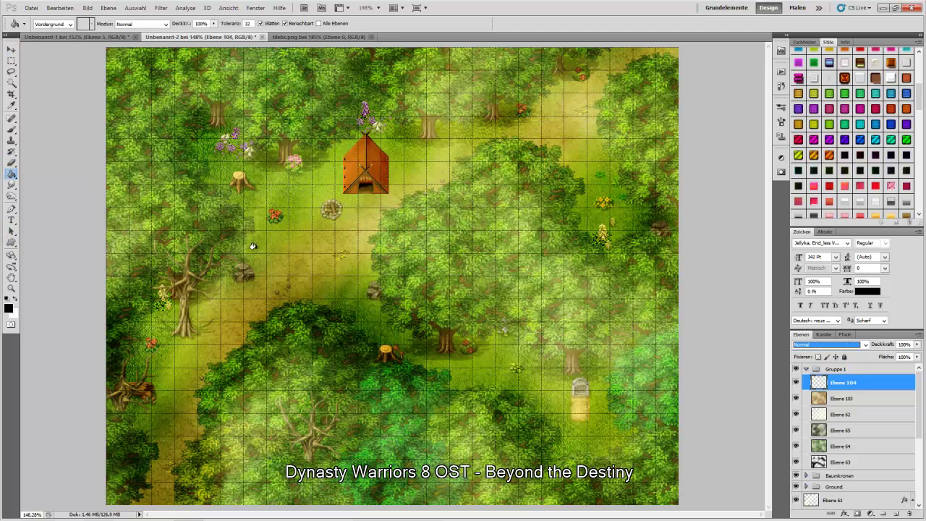
left_click(506, 286)
left_click(831, 344)
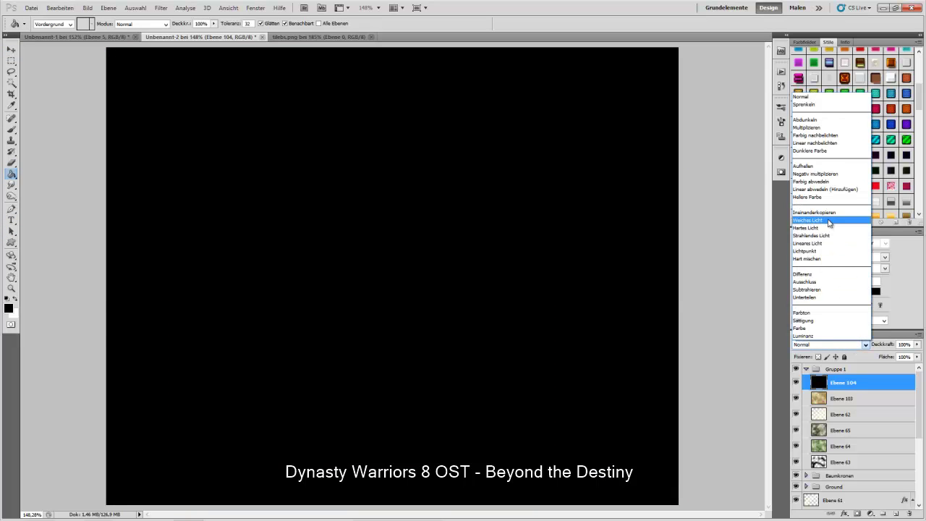
left_click(825, 217)
left_click(11, 49)
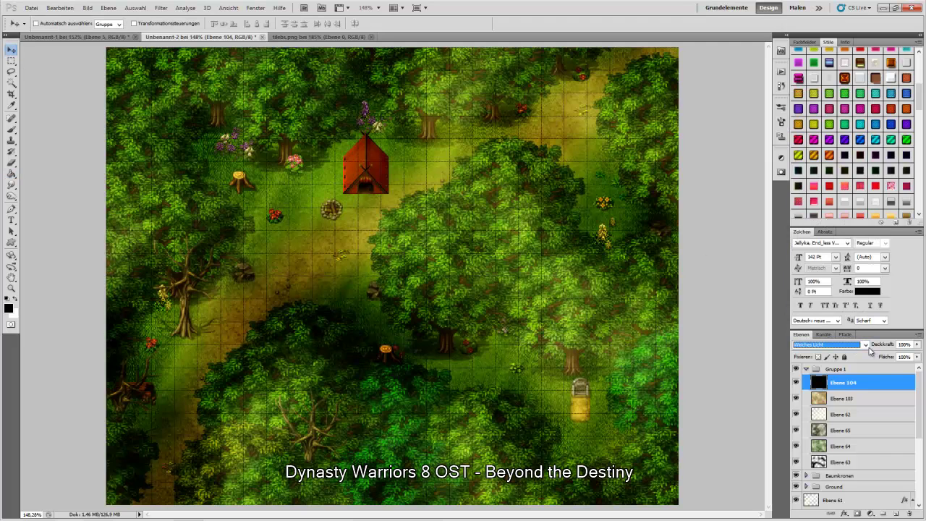
Try a 50% fill on the black layer and delete the layer.
left_click(905, 357)
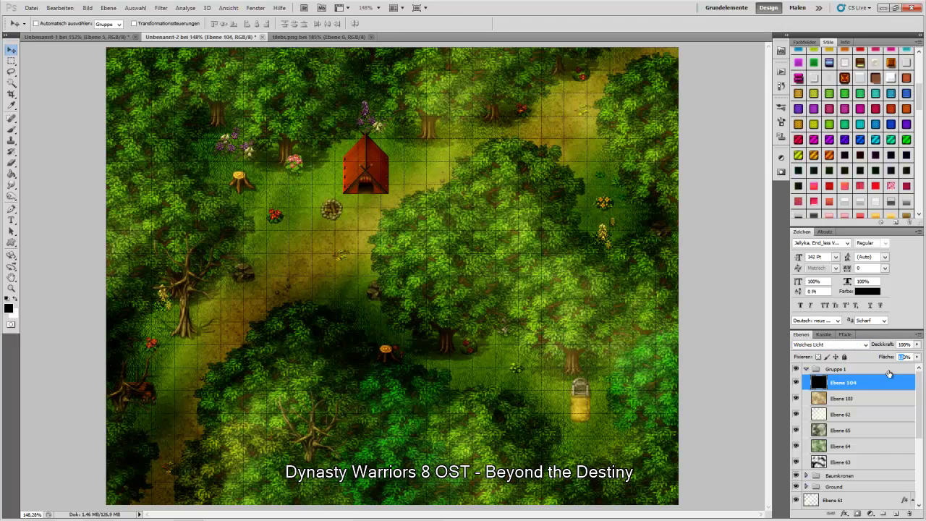
type("5")
key("Return")
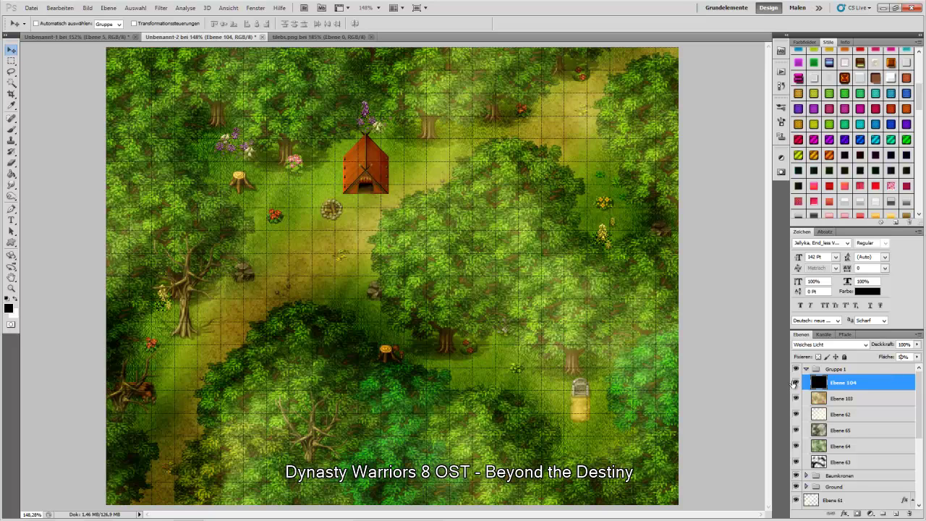
left_click(910, 514)
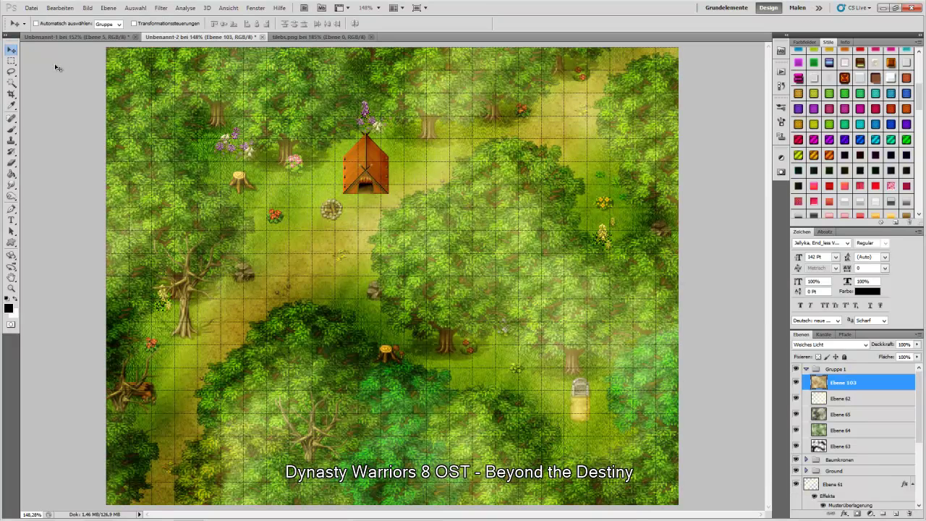
Collapse Gruppe 1 and hide the Gruppe 1 and Baumkronen groups so only the ground-level map shows.
left_click(806, 370)
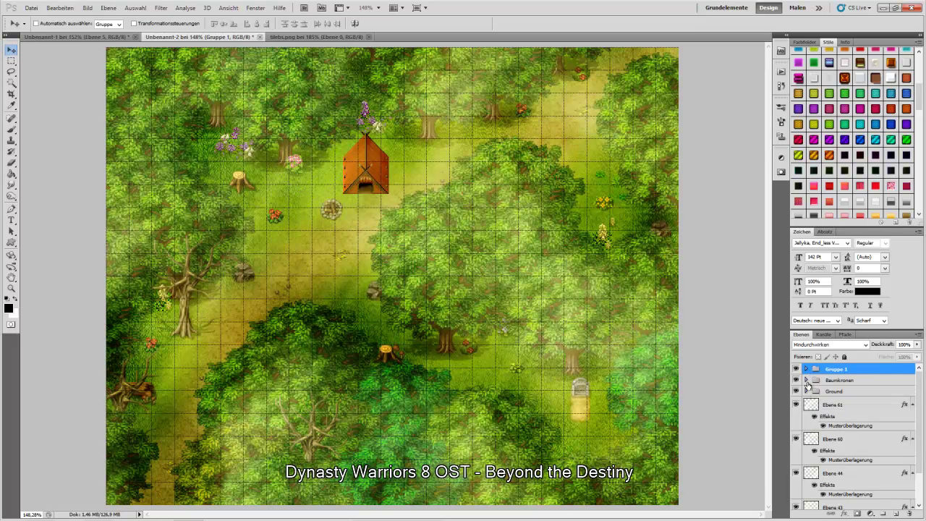
left_click(807, 381)
left_click(806, 381)
left_click(796, 380)
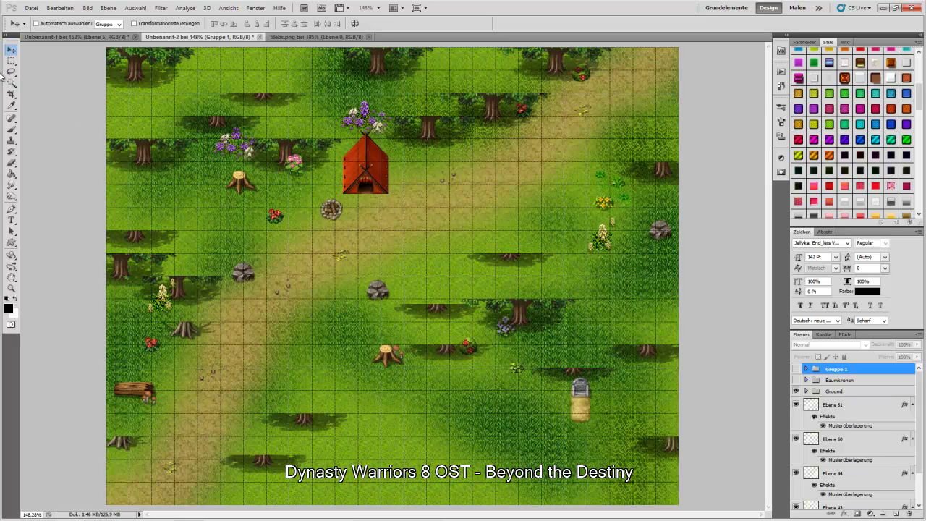
Start saving the ground-level map under a new name in JPEG format.
left_click(30, 8)
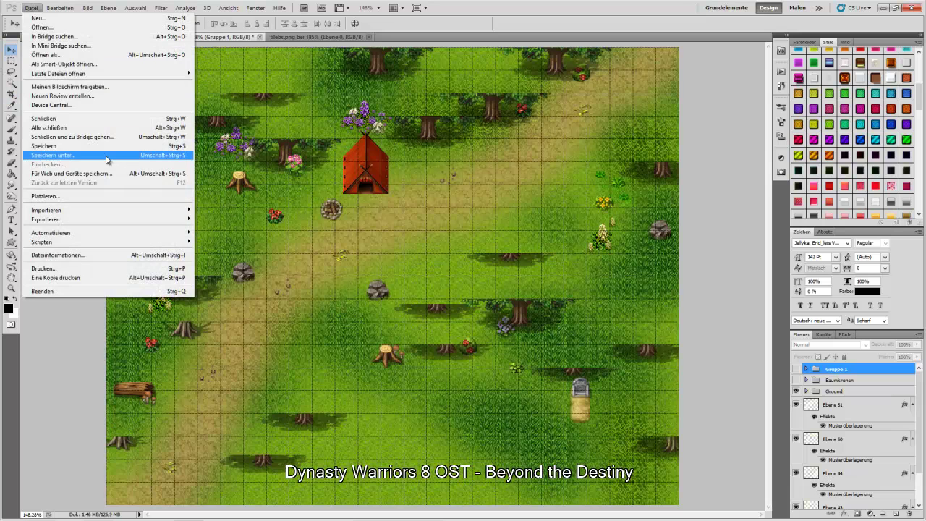
left_click(104, 156)
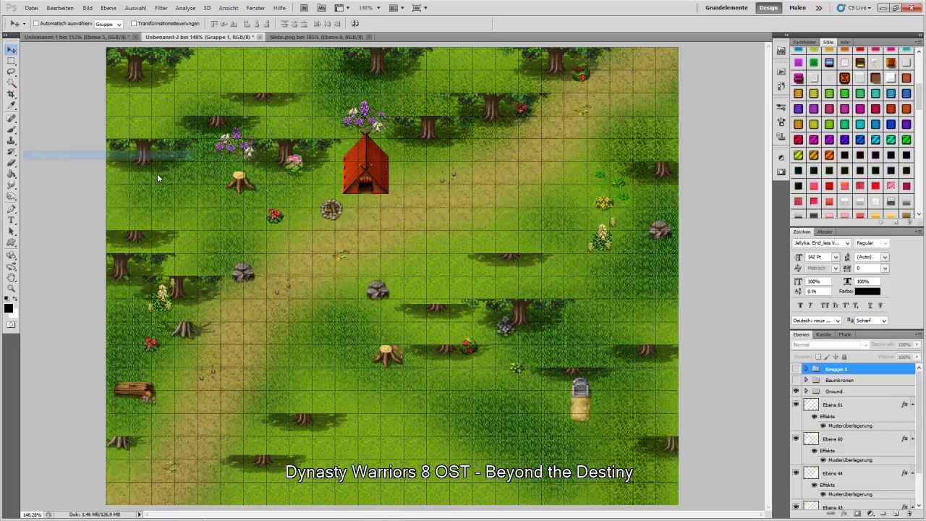
left_click(179, 401)
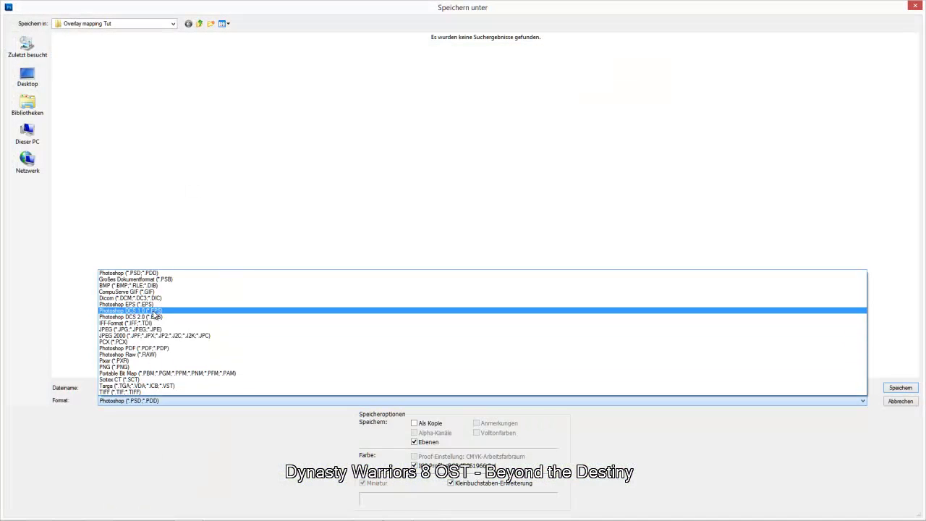
left_click(174, 329)
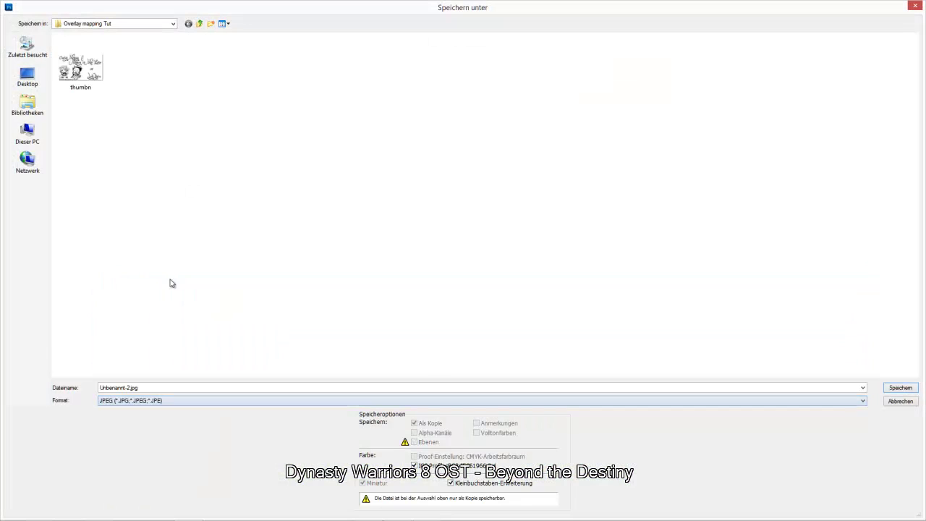
Choose the Parallaxes folder inside the Dragon Soul project's Graphics folder as the save location.
left_click(173, 23)
left_click(222, 17)
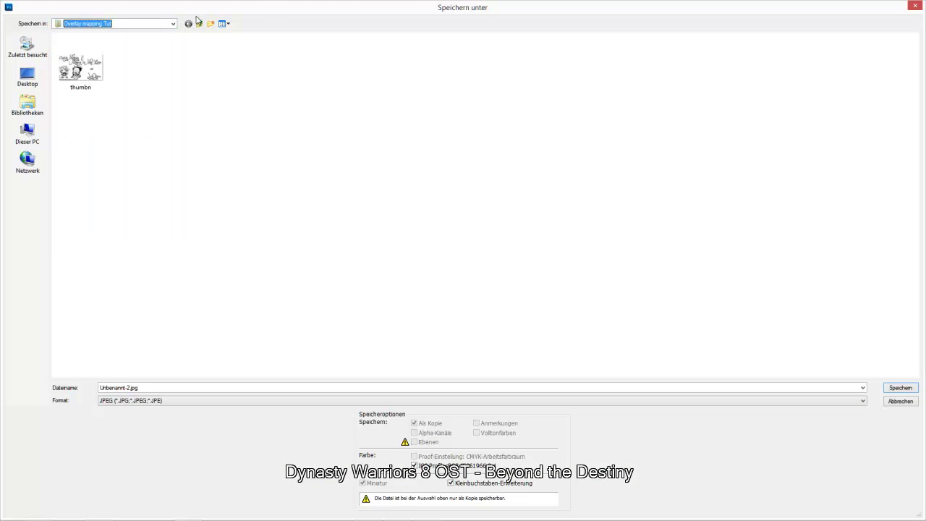
left_click(200, 24)
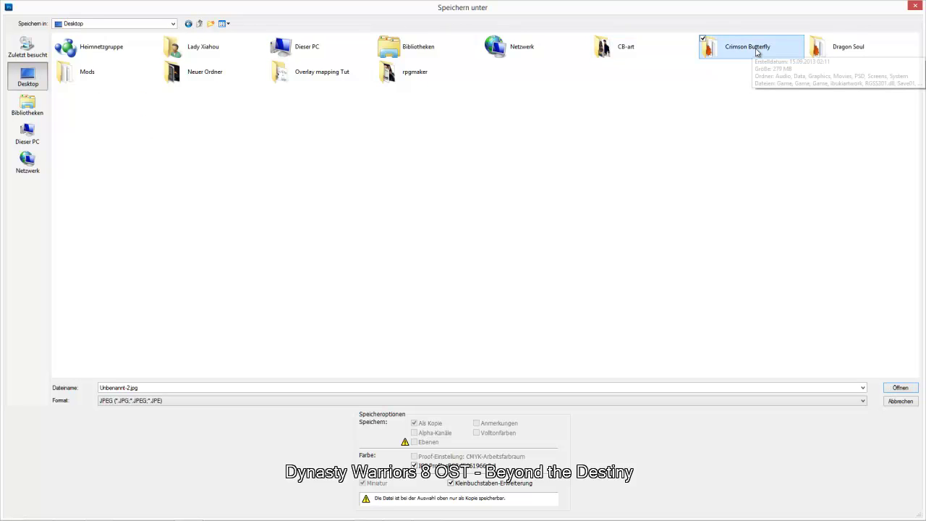
double_click(835, 54)
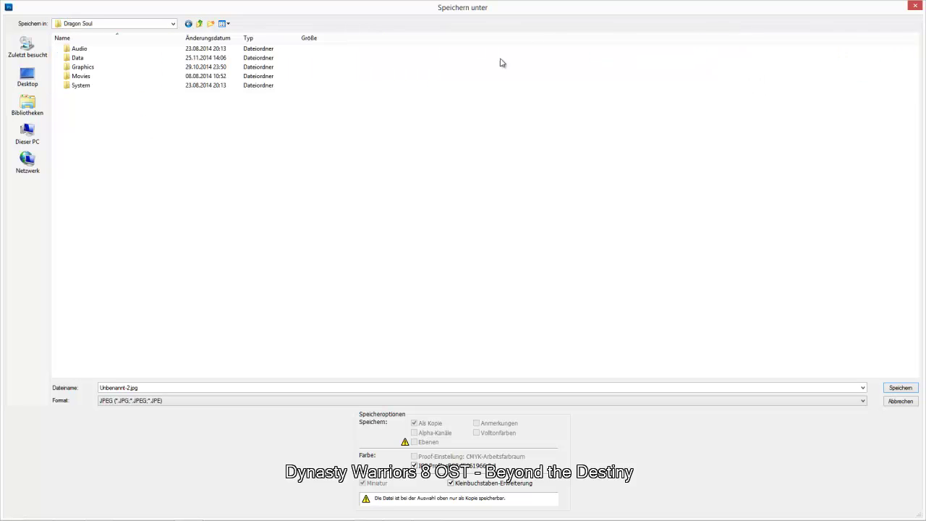
left_click(96, 70)
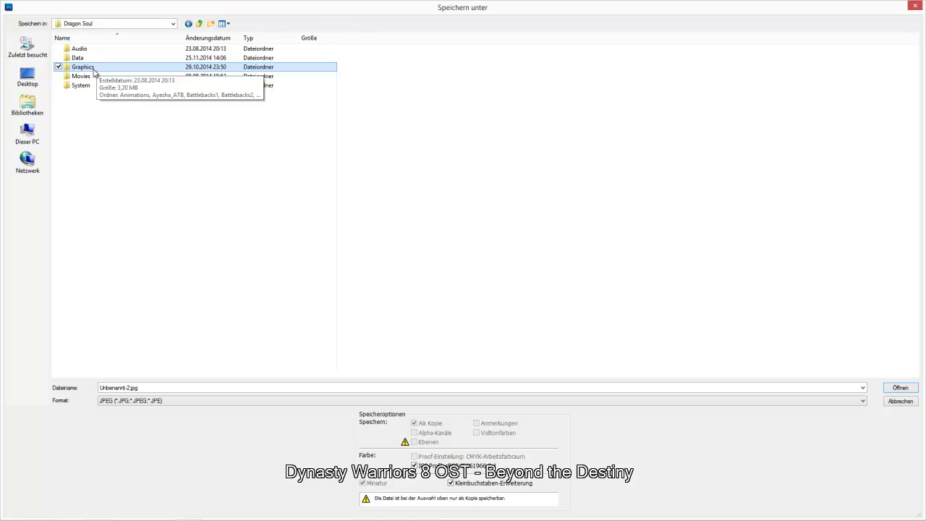
double_click(93, 70)
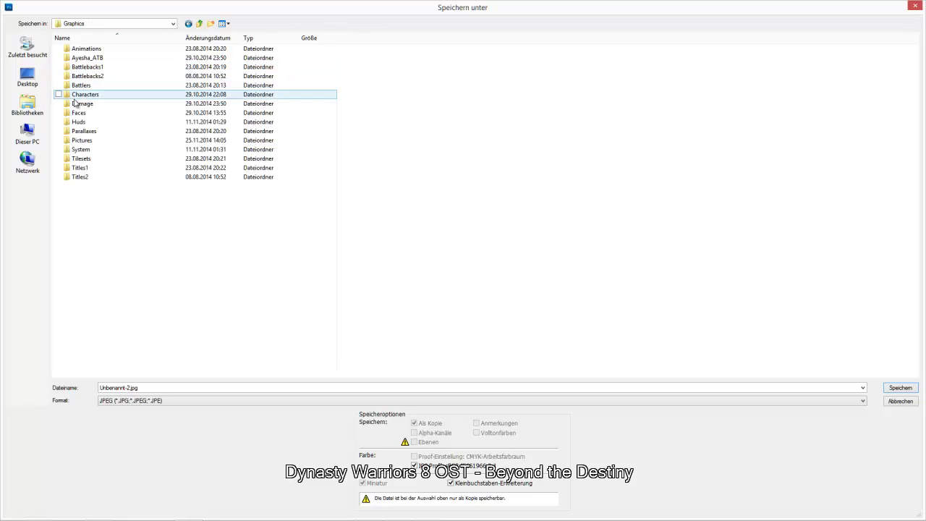
left_click(84, 133)
double_click(84, 133)
Name the file 01 and save it with the offered JPEG options.
type("01")
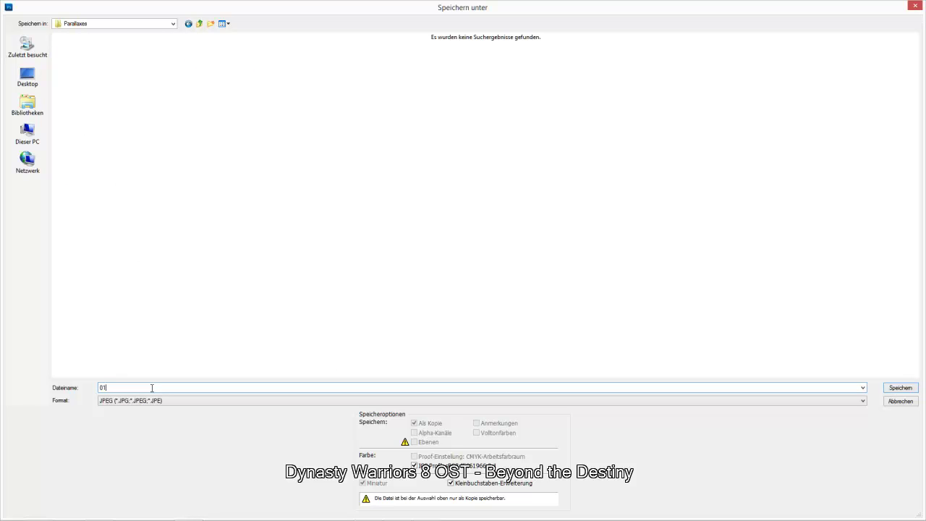
left_click(901, 388)
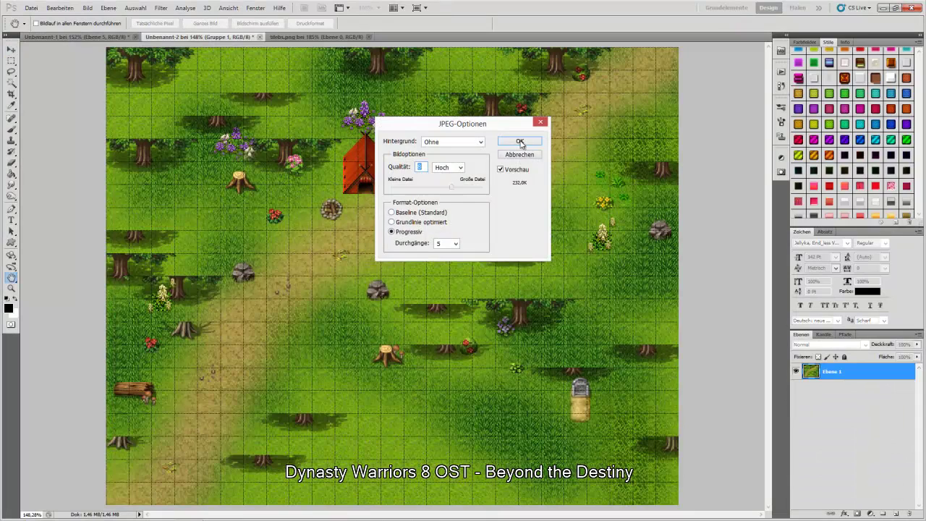
left_click(518, 142)
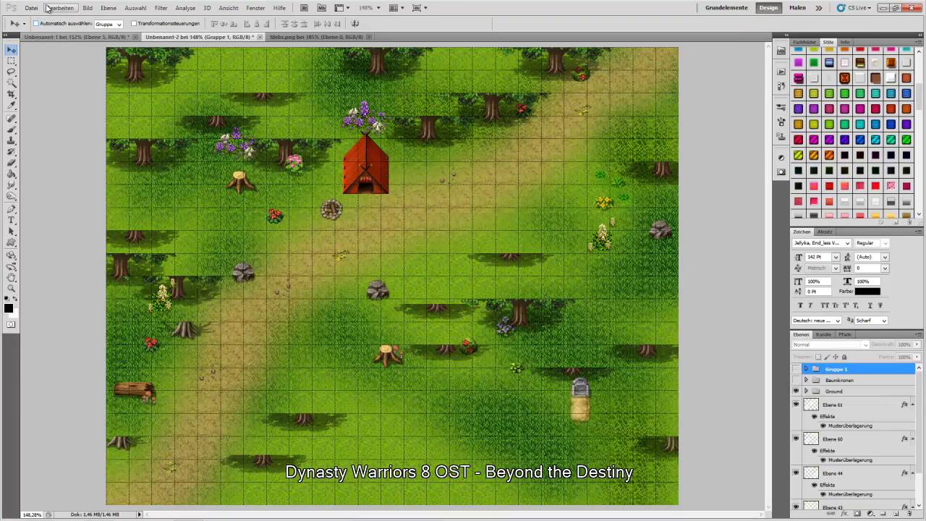
Start saving the ground-level map once more, this time in PNG format.
left_click(31, 8)
left_click(55, 155)
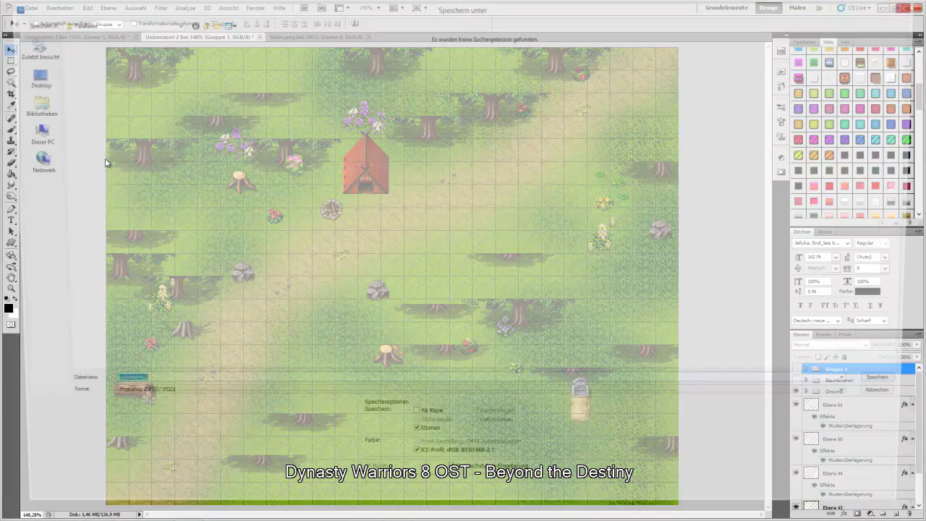
left_click(149, 402)
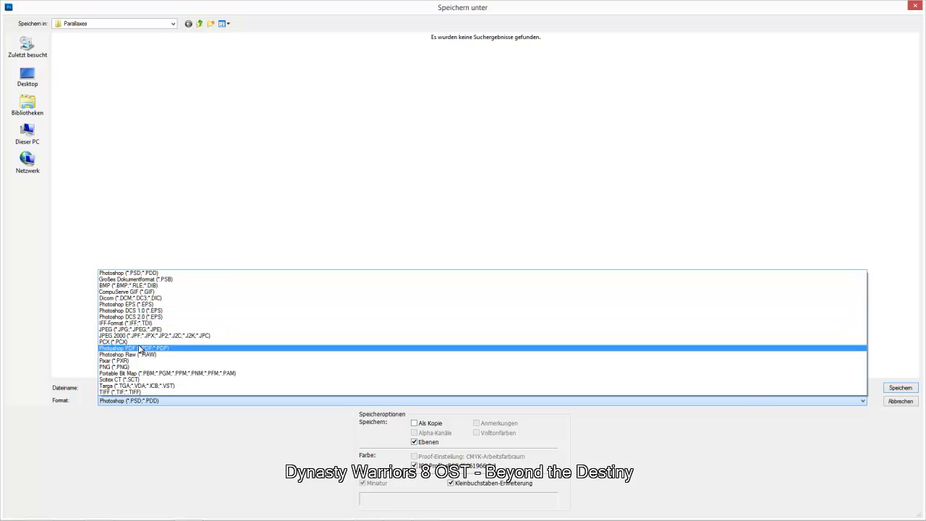
left_click(127, 368)
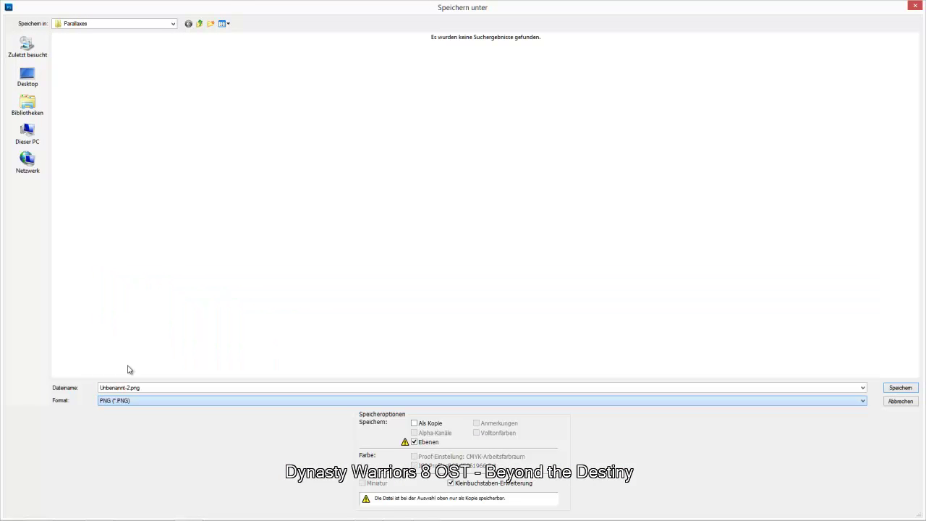
Create a folder named Overlay in the project's Graphics folder and open it as the save location.
left_click(199, 24)
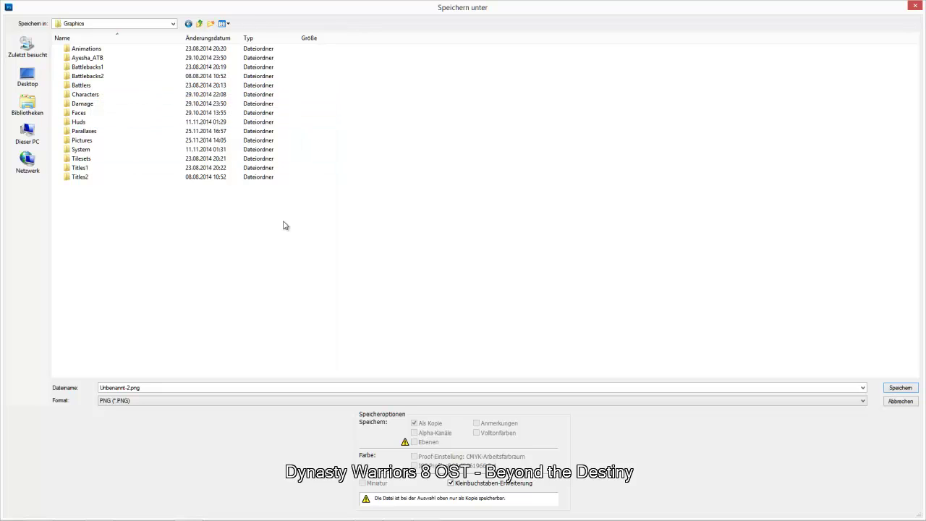
left_click(210, 23)
type("Overlay")
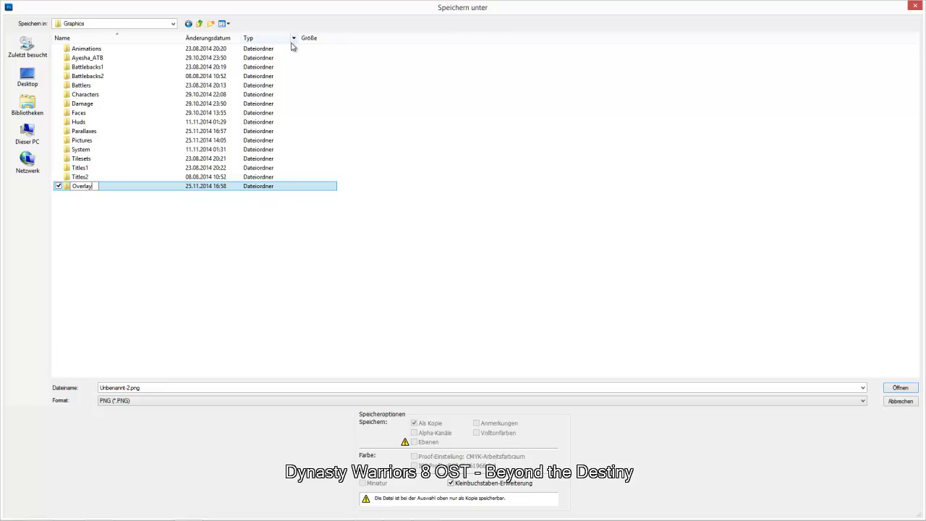
key("Return")
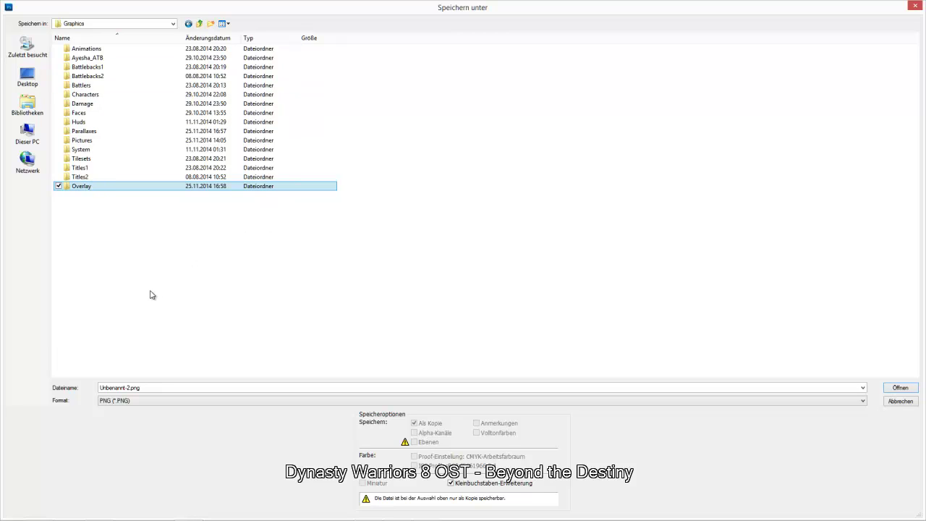
double_click(81, 186)
Enter the file name ground, then check the Wald OverlayMapping map's ID in RPG Maker VX Ace and return to the save dialog.
type("ground")
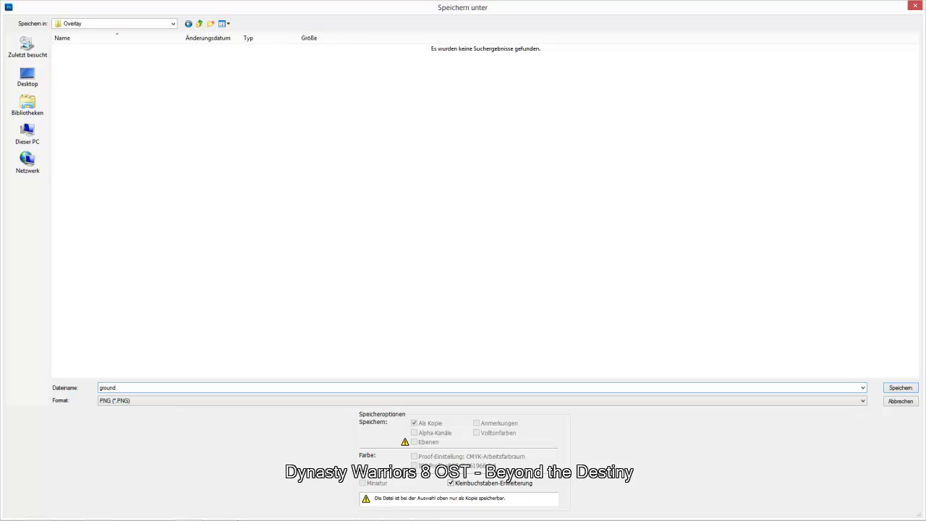
left_click(368, 511)
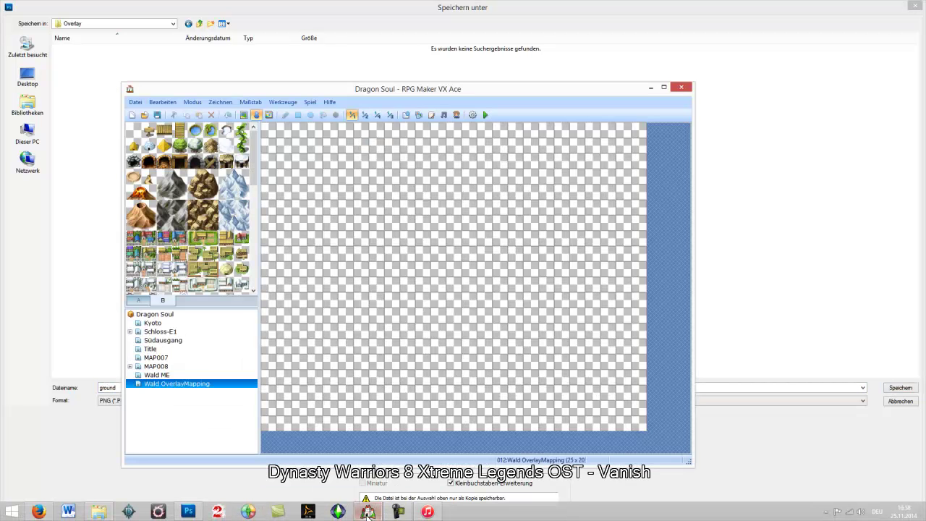
type("ound")
left_click(368, 512)
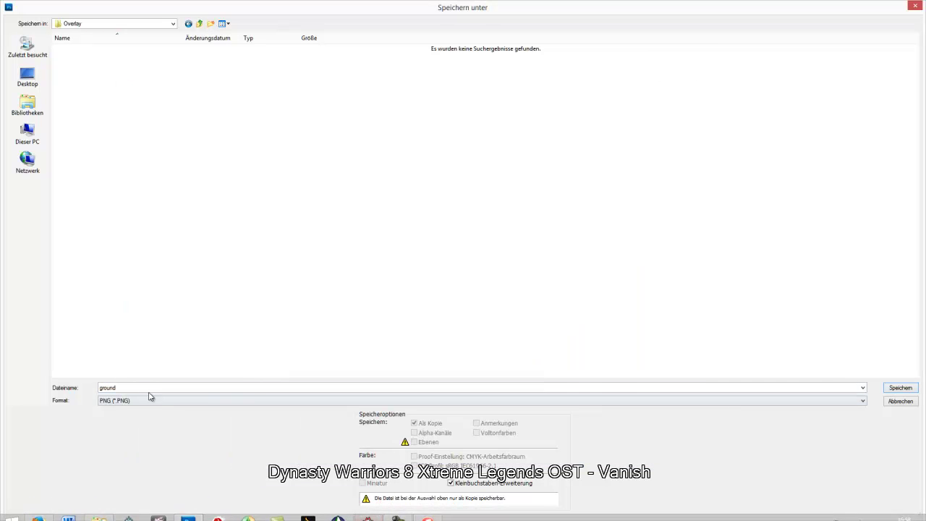
Complete the file name as ground12 and save the PNG, accepting its options.
left_click(123, 389)
left_click(123, 388)
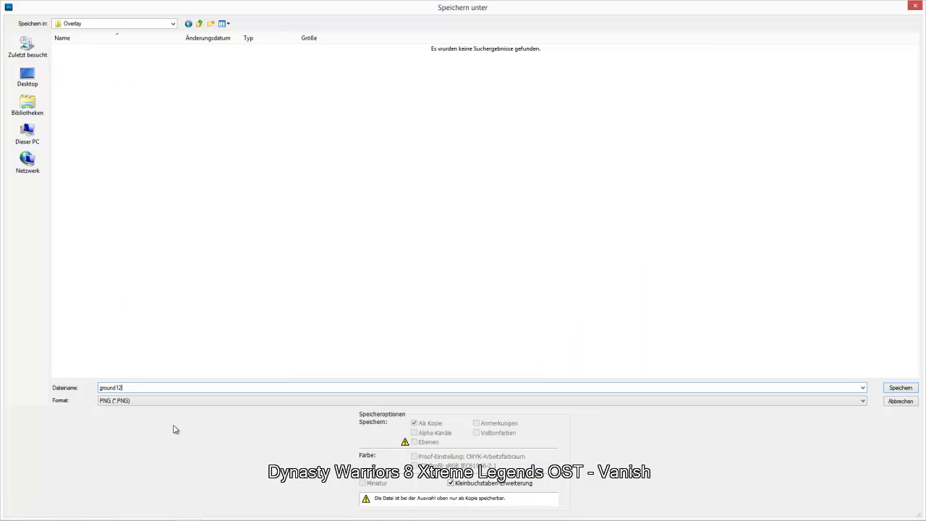
left_click(900, 389)
left_click(434, 194)
left_click(489, 178)
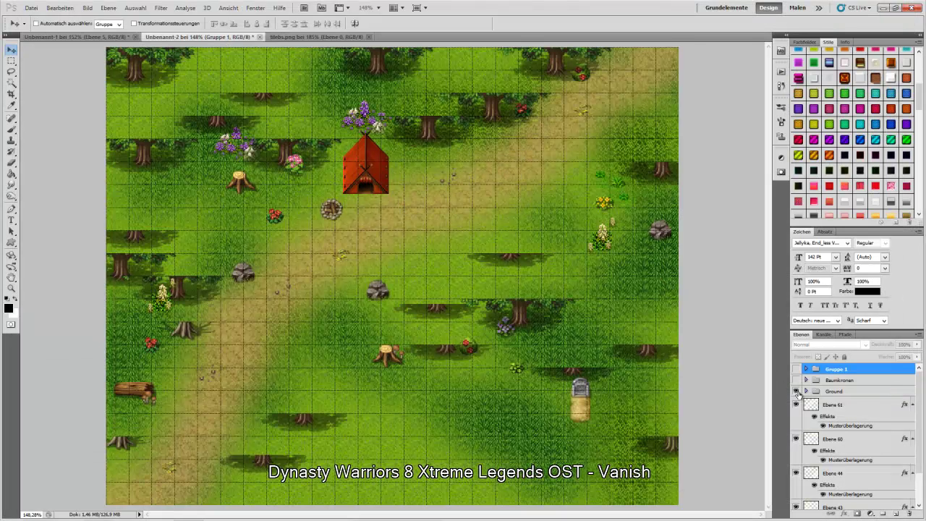
Hide the Ground group and all the grass and path layers from Ebene 1 up to Ebene 61.
left_click(796, 392)
scroll(800, 434, "down", 2)
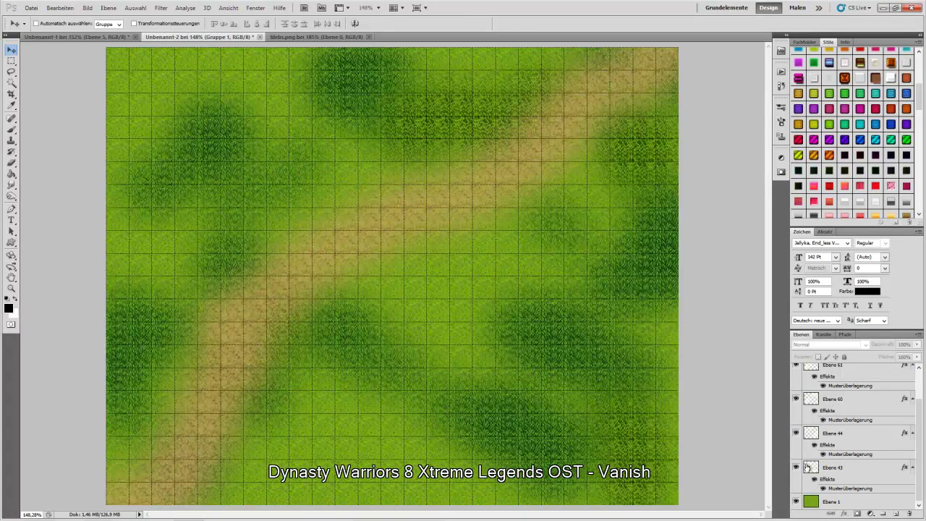
left_click_drag(797, 502, 804, 414)
left_click(797, 397)
Move the grass and path layers from Ebene 61 down to Ebene 1 into the Ground group and show the Baumkronen group.
left_click(840, 398)
scroll(851, 449, "down", 1)
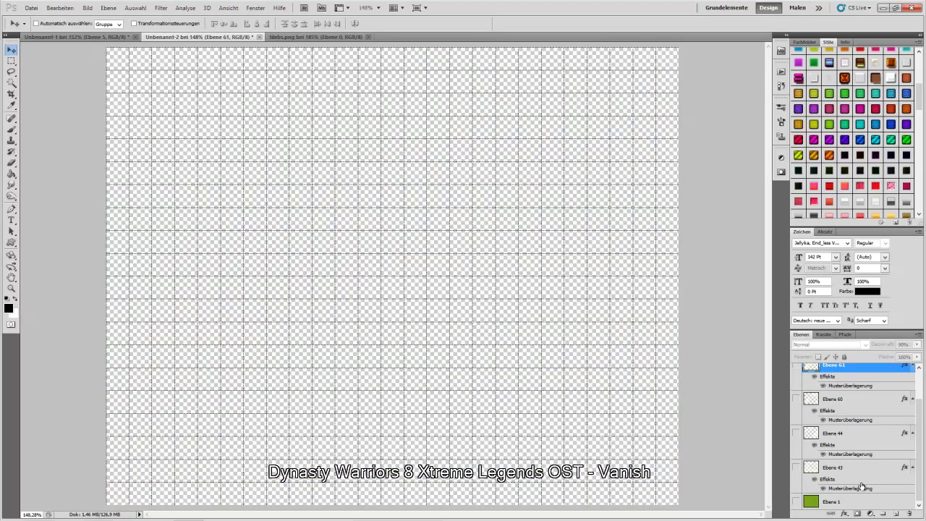
left_click(854, 468, "shift")
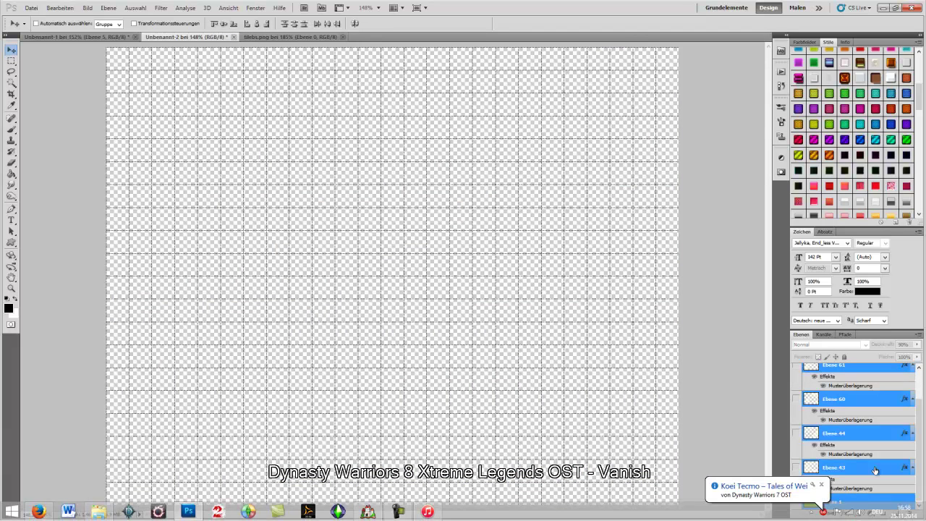
scroll(869, 449, "up", 1)
left_click_drag(870, 449, 838, 395)
left_click(852, 381)
left_click(796, 381)
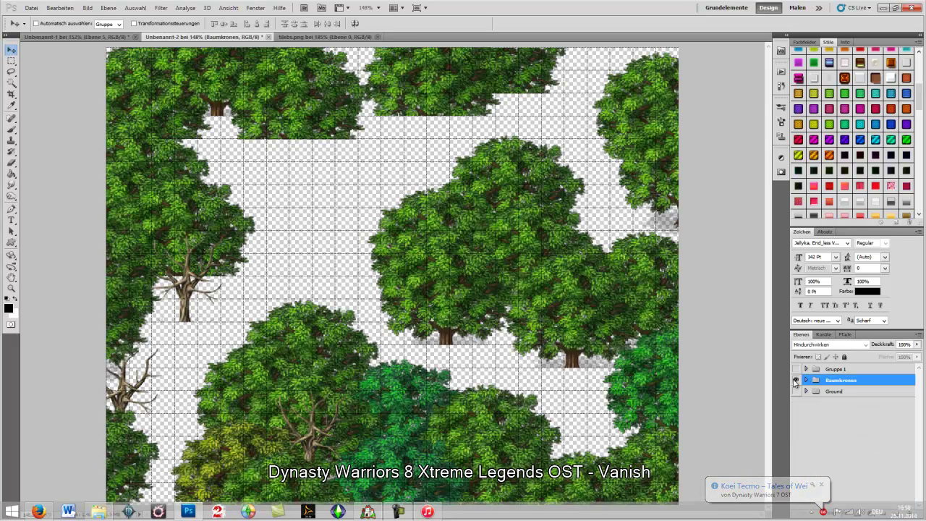
Save the visible tree crowns in the Overlay folder as the PNG par12-1, accepting the PNG options.
left_click(31, 7)
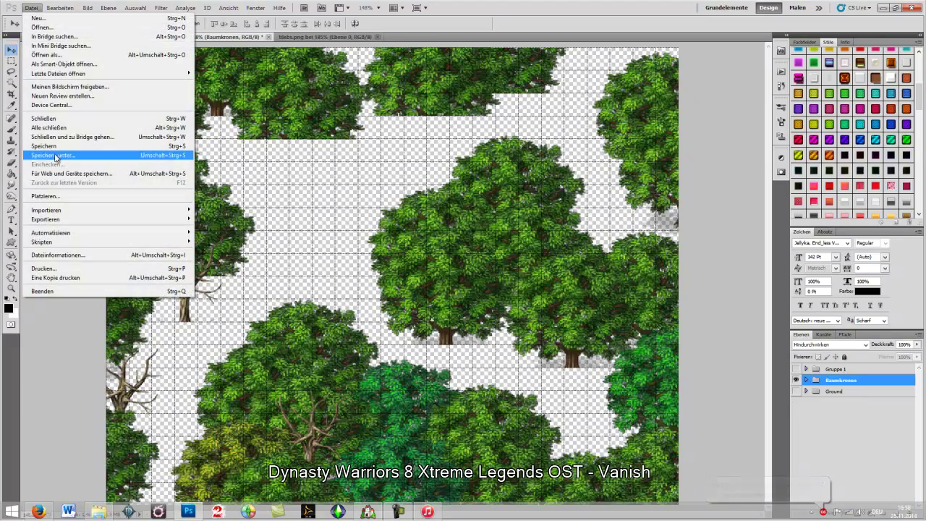
left_click(53, 154)
left_click(158, 400)
left_click(139, 329)
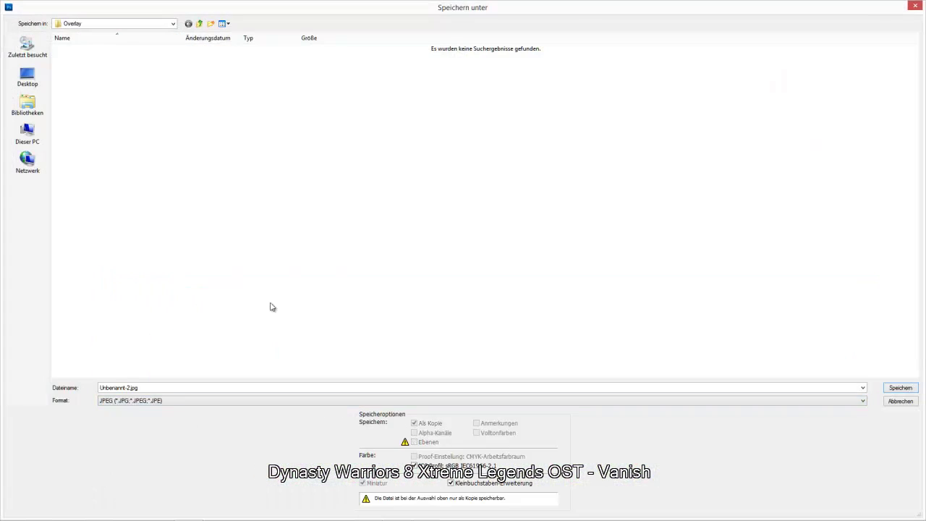
left_click(166, 405)
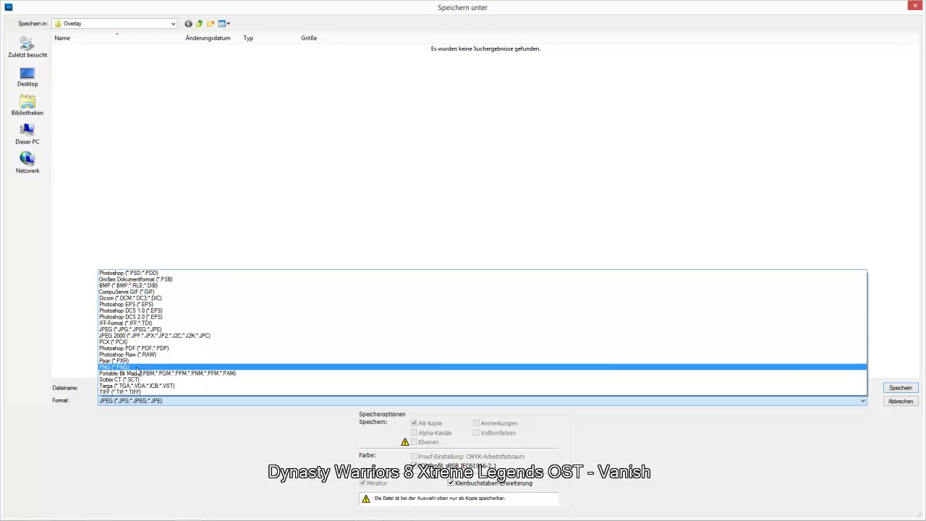
left_click(136, 368)
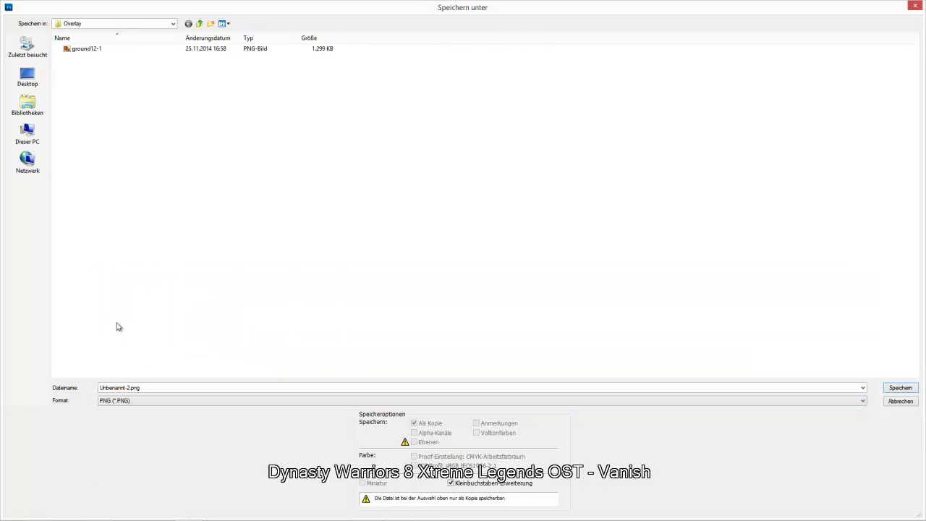
left_click(154, 388)
type("par12-1")
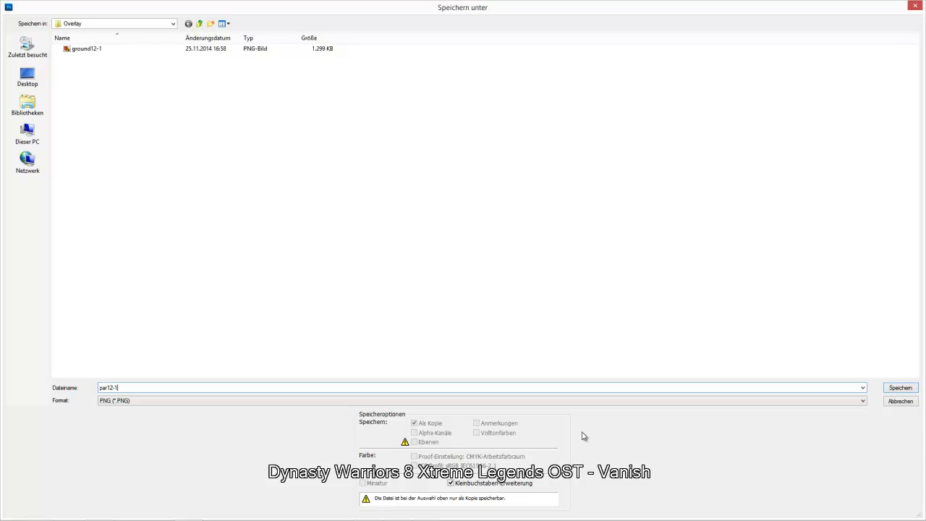
left_click(903, 387)
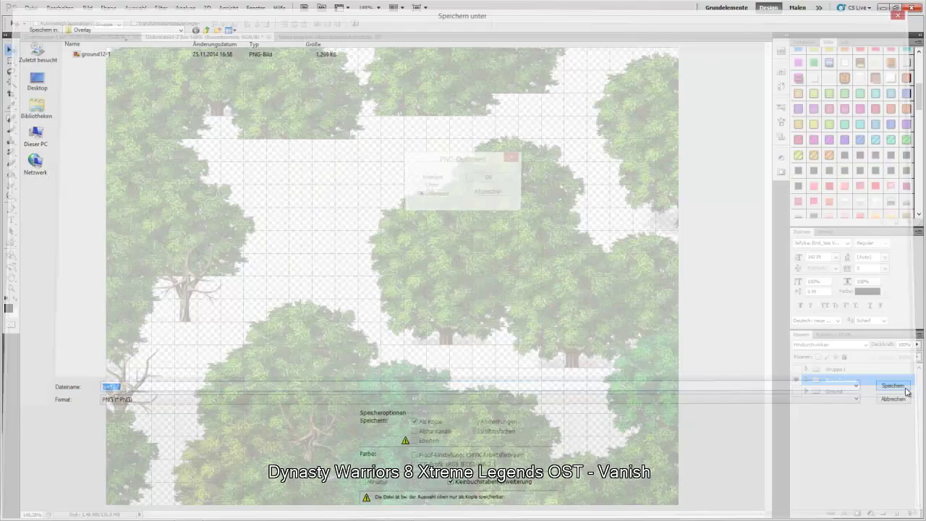
left_click(485, 181)
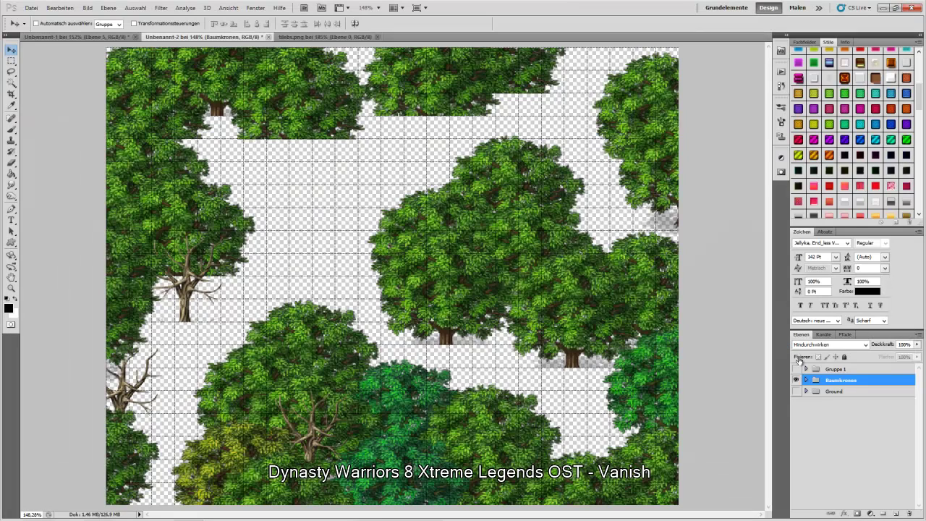
Hide the Baumkronen group and show Gruppe 1 with only its shadow layer Ebene 63 visible and selected.
left_click(796, 380)
left_click(795, 371)
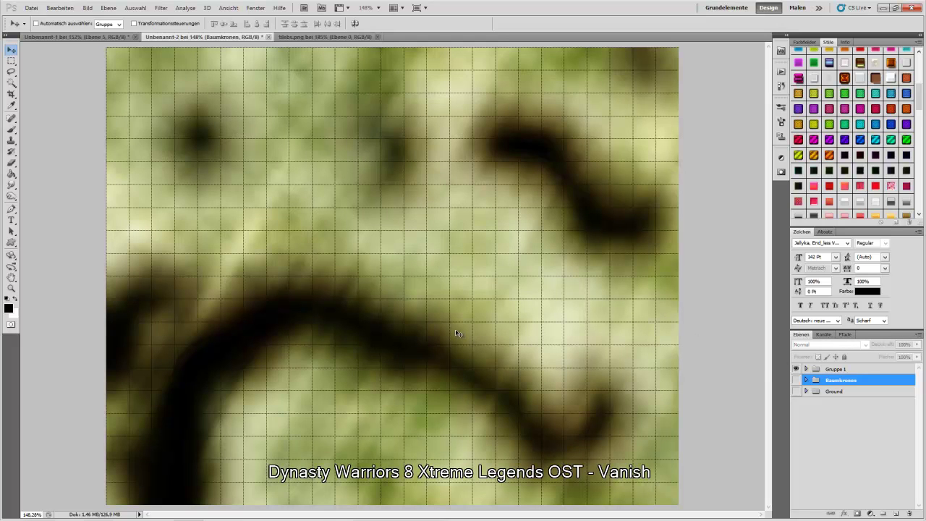
left_click(834, 370)
left_click(807, 369)
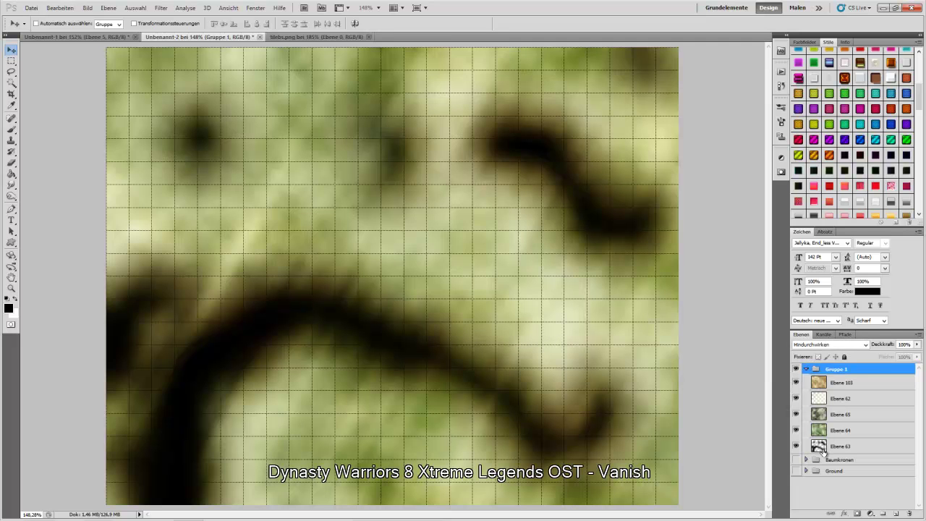
left_click(796, 430)
left_click_drag(796, 414, 796, 382)
left_click(861, 447)
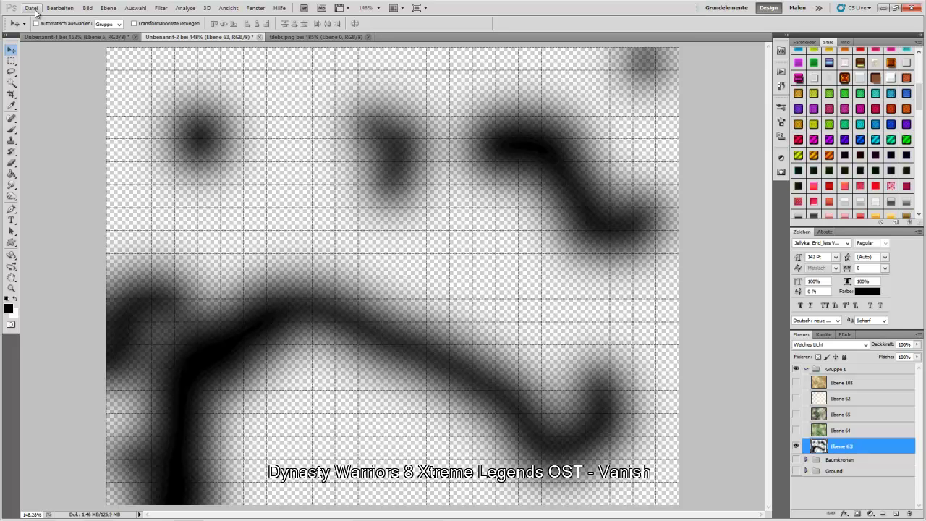
Switch to RPG Maker VX Ace and set the Wald OverlayMapping map's parallax graphic to 01, displayed in the editor.
mouse_move(242, 517)
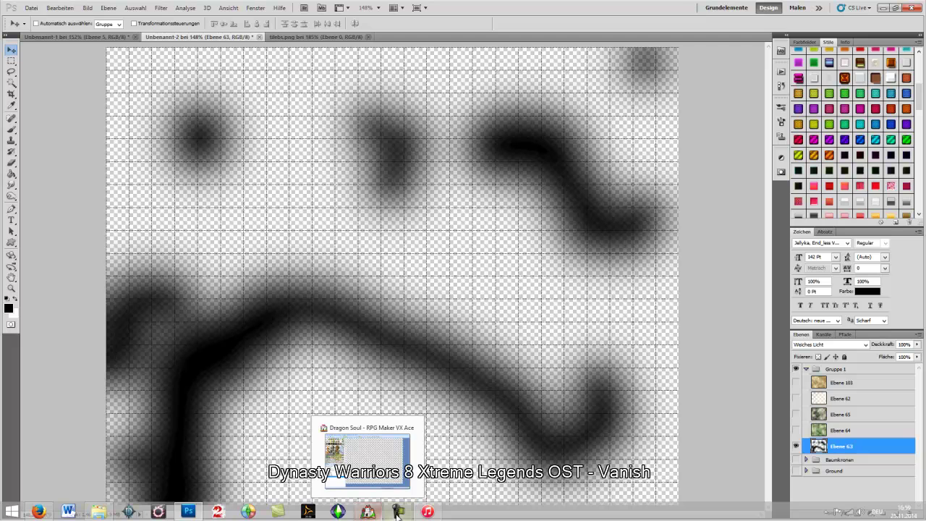
left_click(369, 512)
left_click(868, 488)
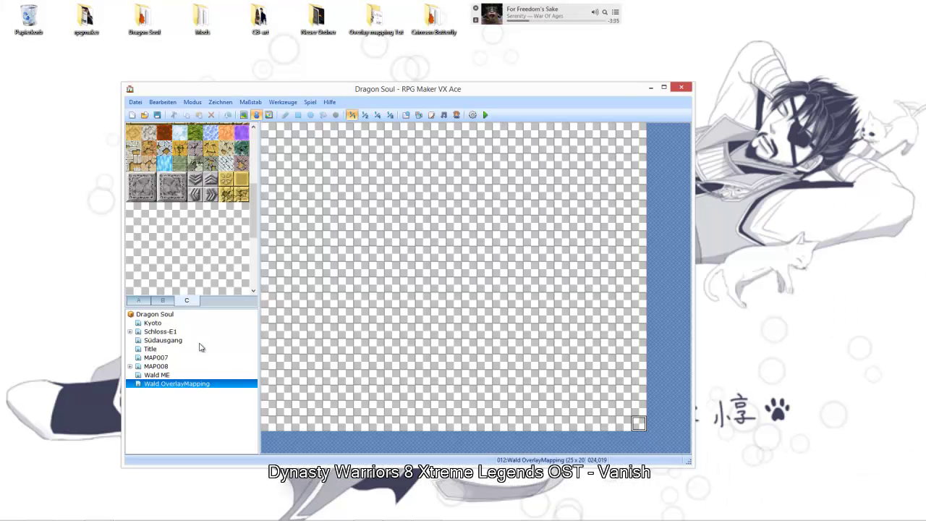
right_click(206, 389)
left_click(248, 395)
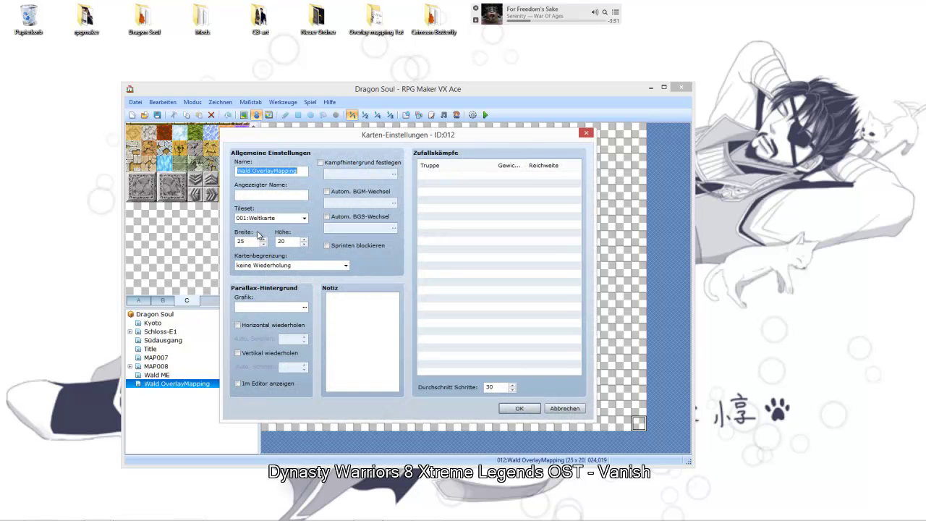
left_click(275, 310)
left_click(304, 308)
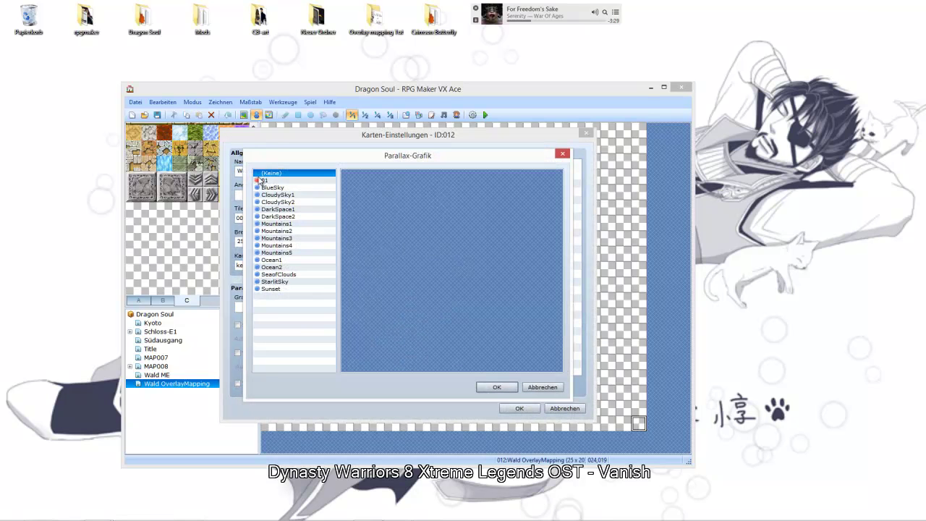
left_click(262, 180)
left_click(492, 388)
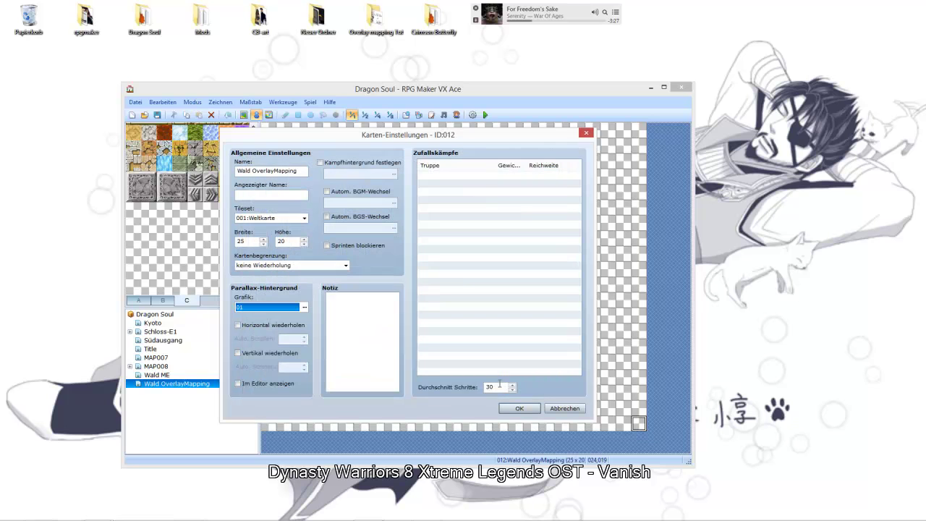
left_click(250, 384)
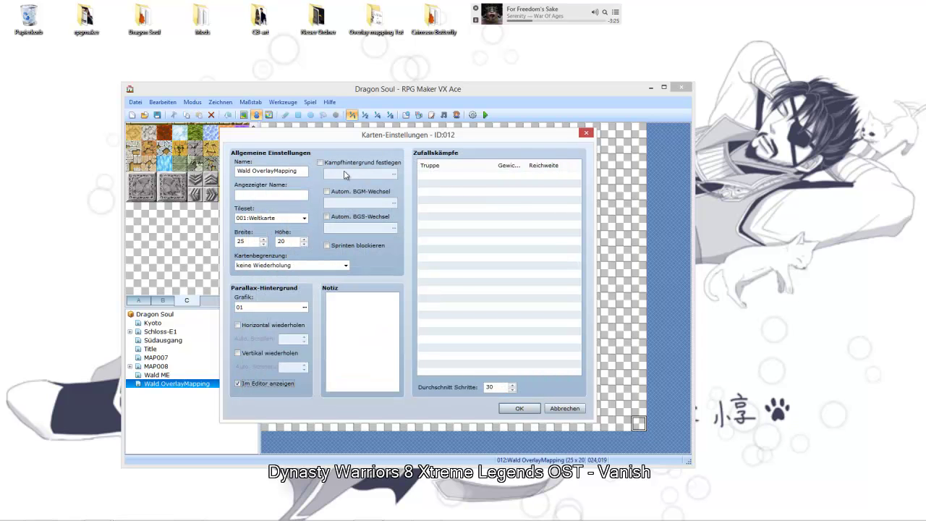
Give the map a fixed battle background of GrassMaze and Forest2, and apply the map settings.
left_click(323, 163)
left_click(394, 175)
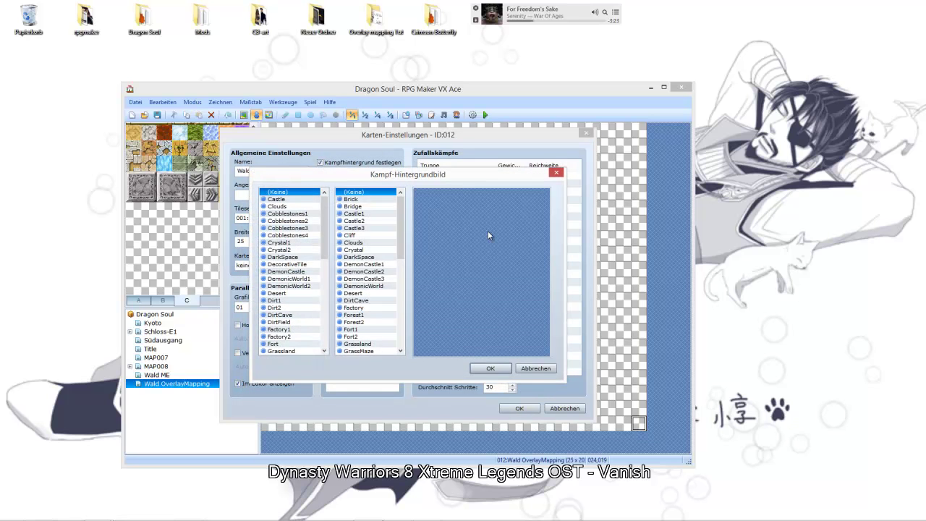
left_click_drag(324, 225, 325, 243)
left_click(288, 316)
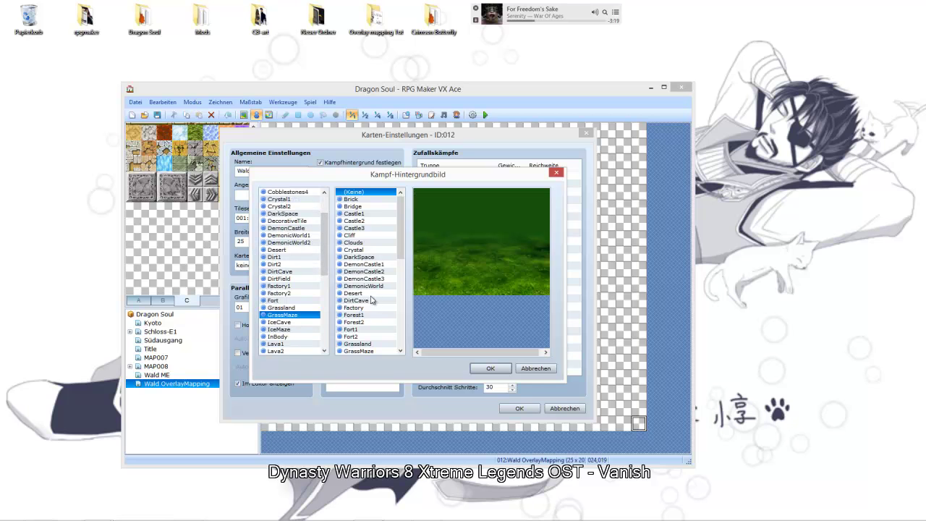
left_click_drag(401, 250, 401, 275)
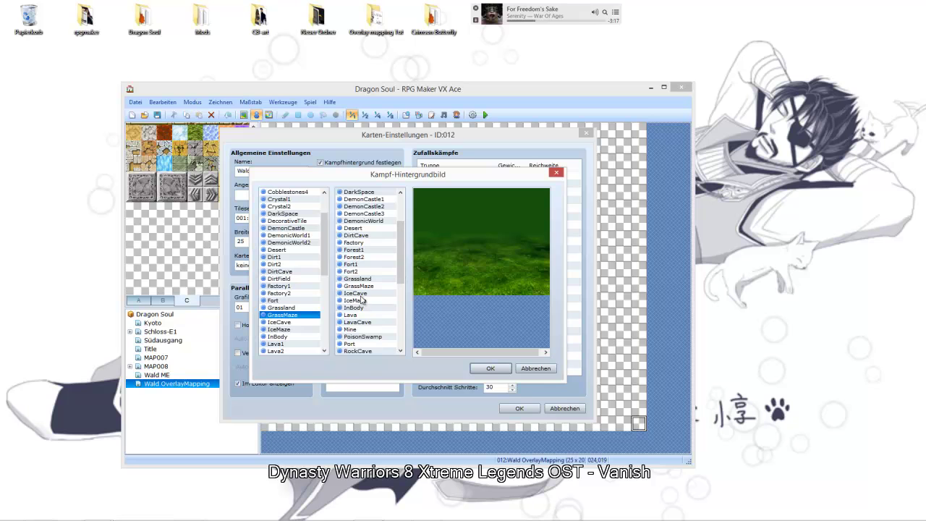
left_click_drag(399, 251, 401, 268)
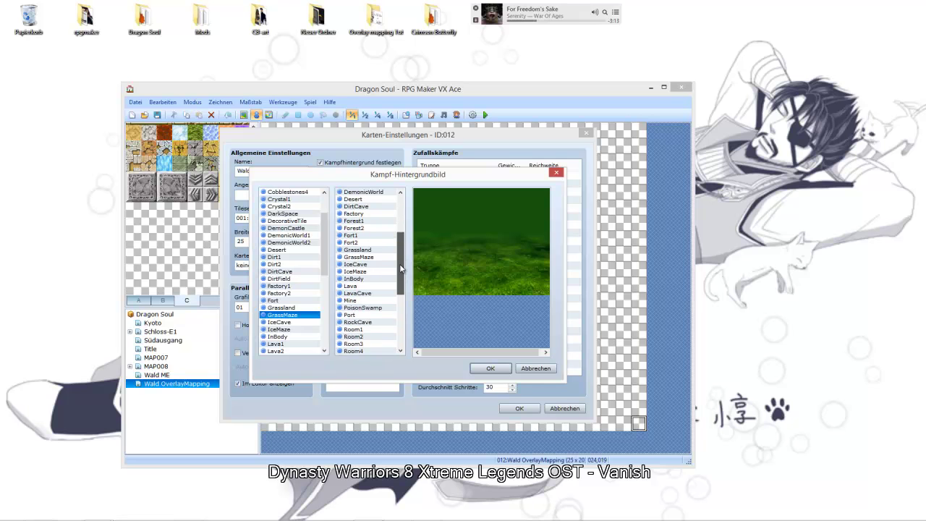
left_click(355, 228)
left_click(495, 370)
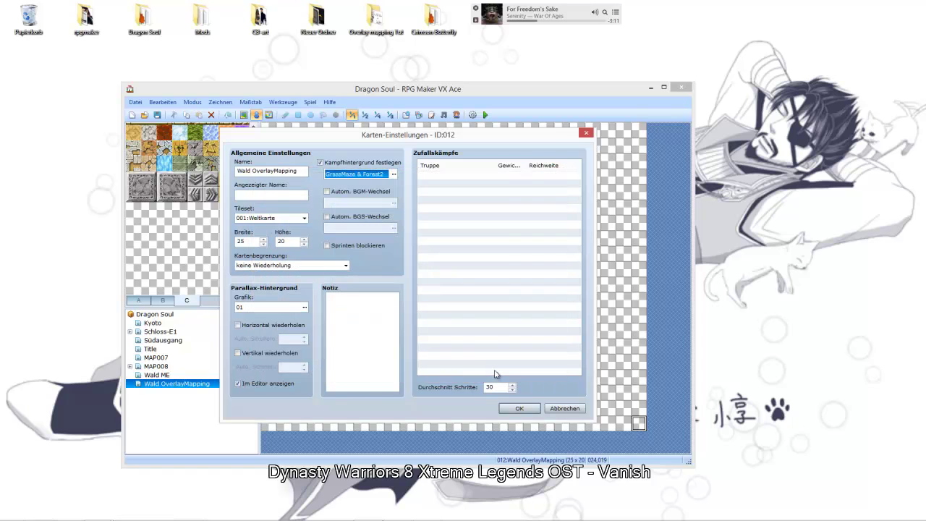
left_click(511, 412)
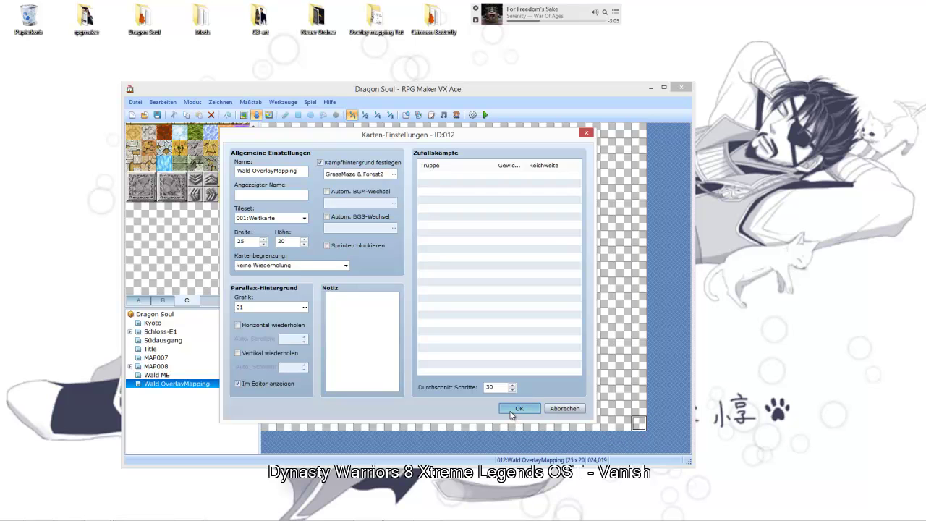
left_click(511, 412)
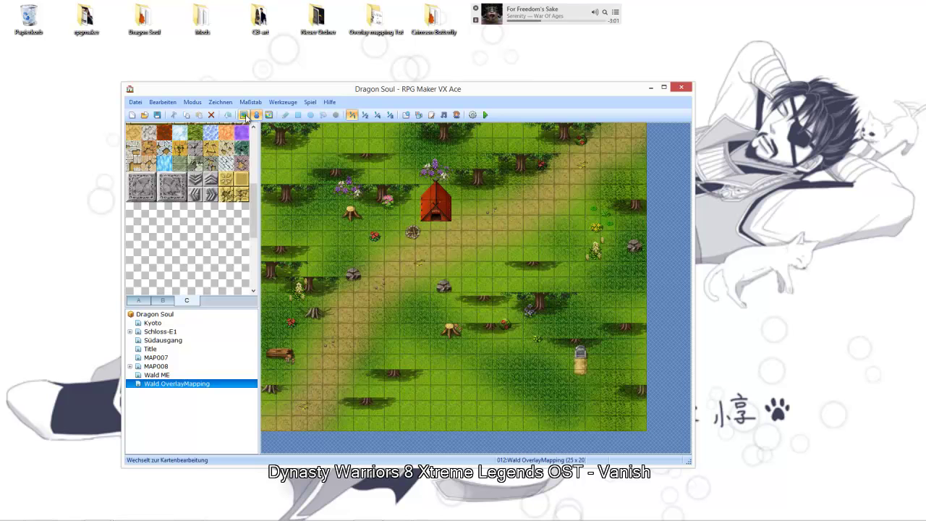
Check the passability of the C tiles in the Weltkarte tileset in the database.
left_click(405, 117)
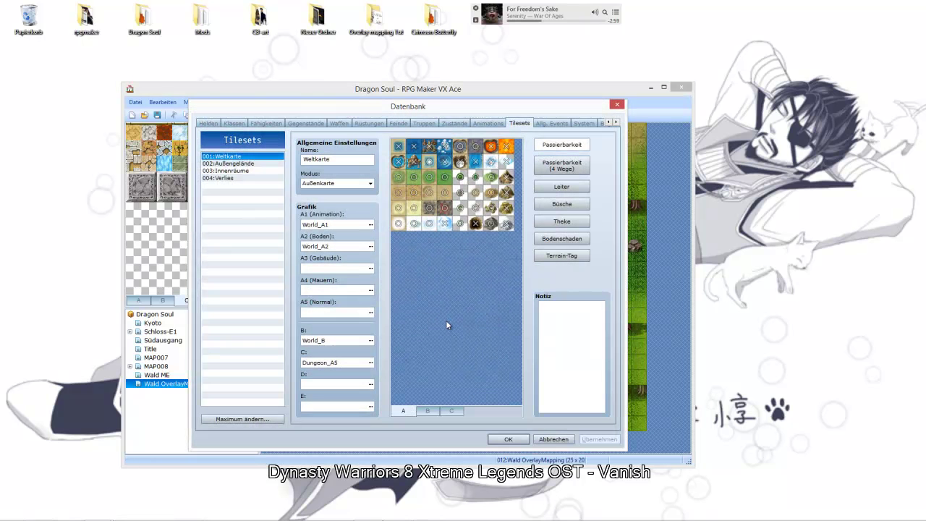
left_click(452, 412)
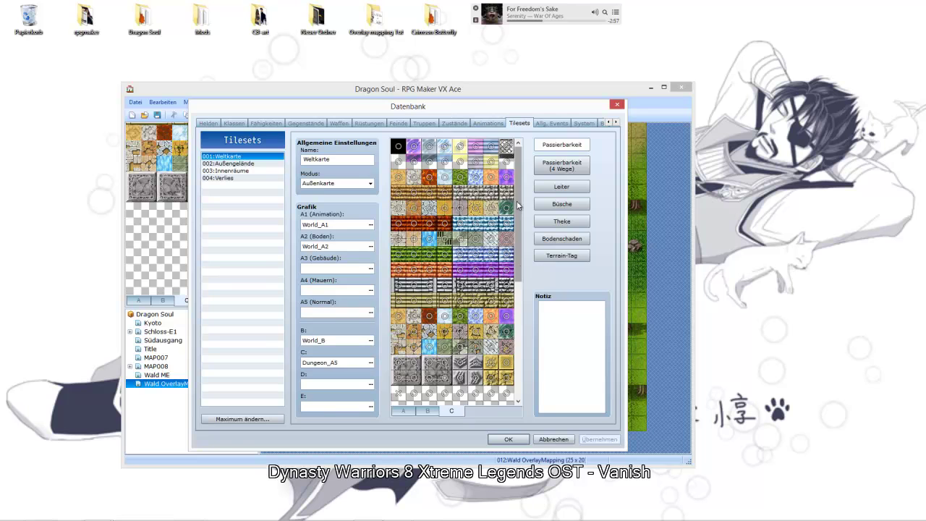
left_click_drag(520, 210, 520, 252)
left_click(509, 440)
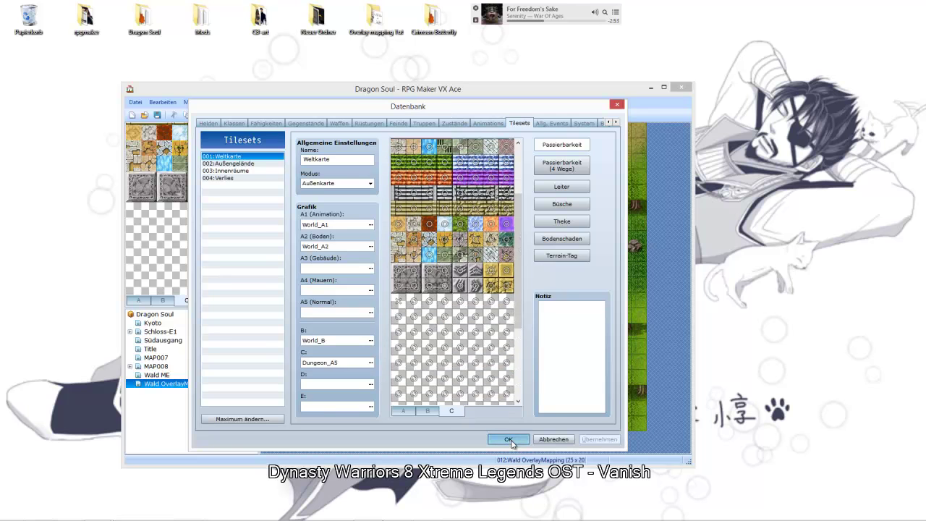
Paint the forest map's blocked and walkable areas with the first two transparent tiles of tile sheet C in map editing mode.
left_click(148, 211)
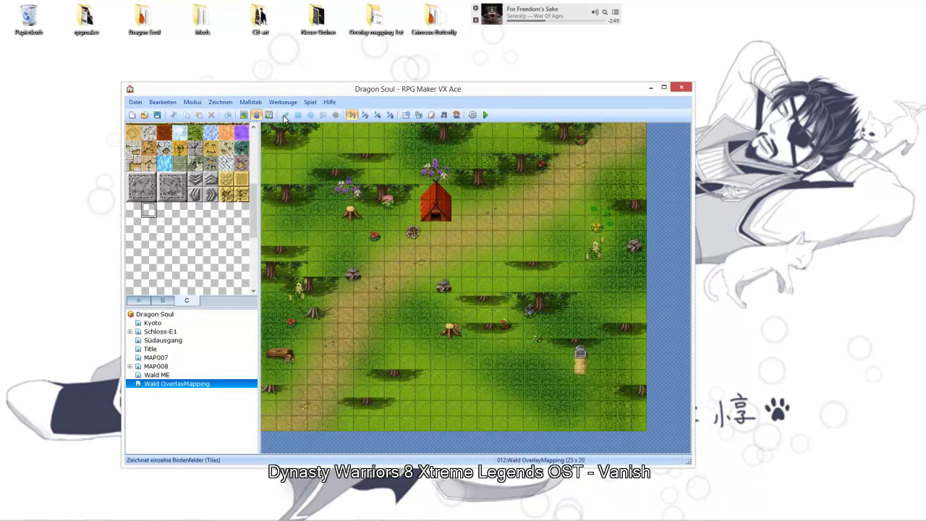
left_click(244, 115)
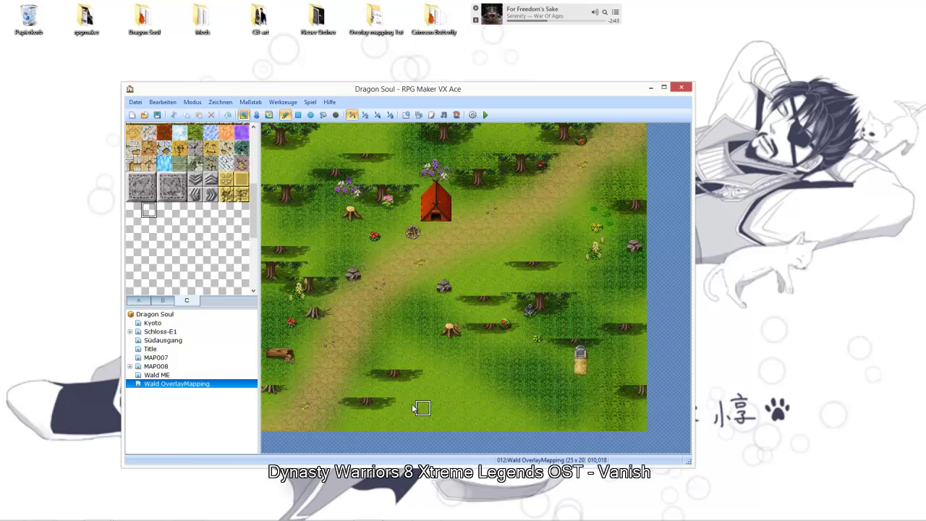
left_click(263, 407)
left_click(134, 210)
left_click(148, 210)
left_click(138, 211)
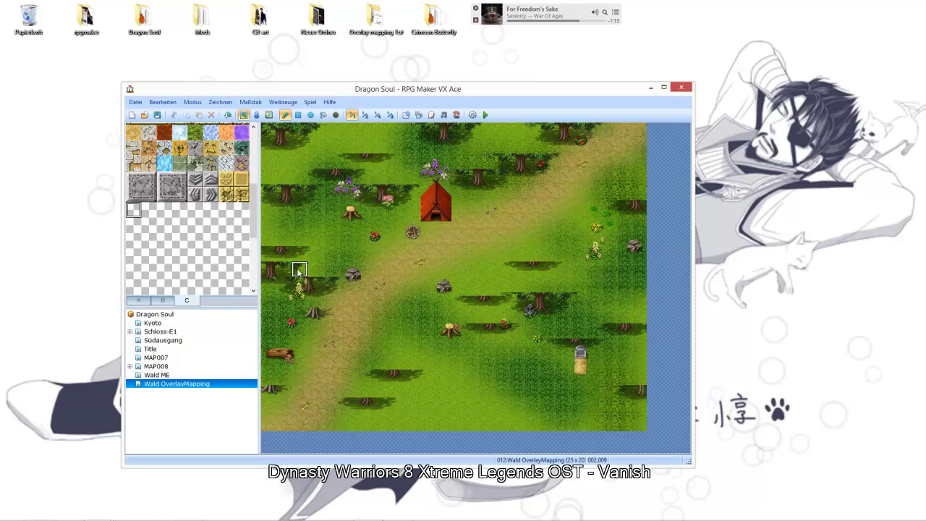
left_click(149, 211)
left_click(133, 210)
left_click(149, 210)
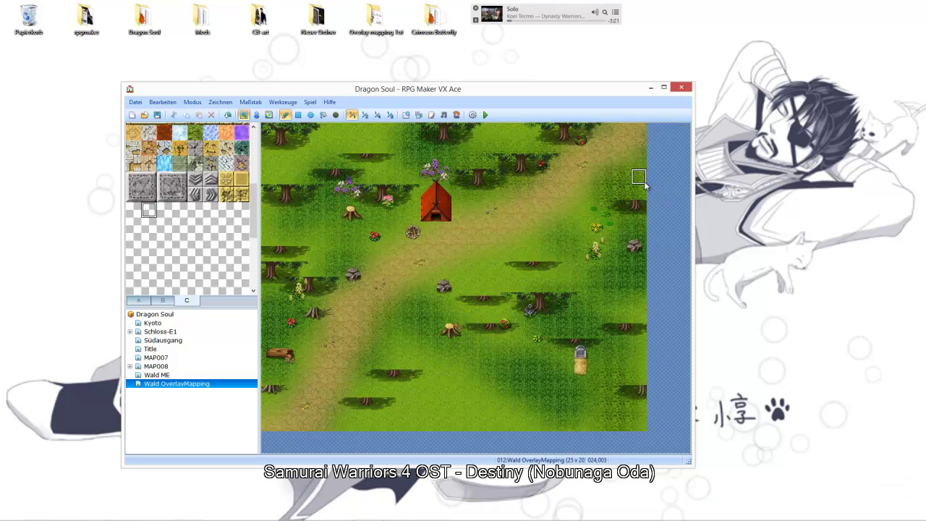
Turn off the editor display of the Wald OverlayMapping map's parallax and set its parallax graphic to (Keine).
right_click(181, 388)
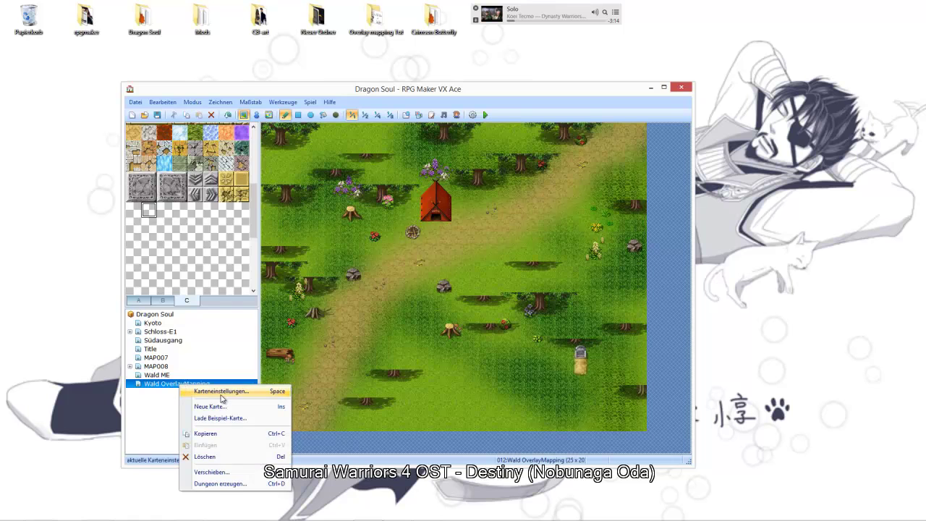
left_click(221, 395)
left_click(238, 383)
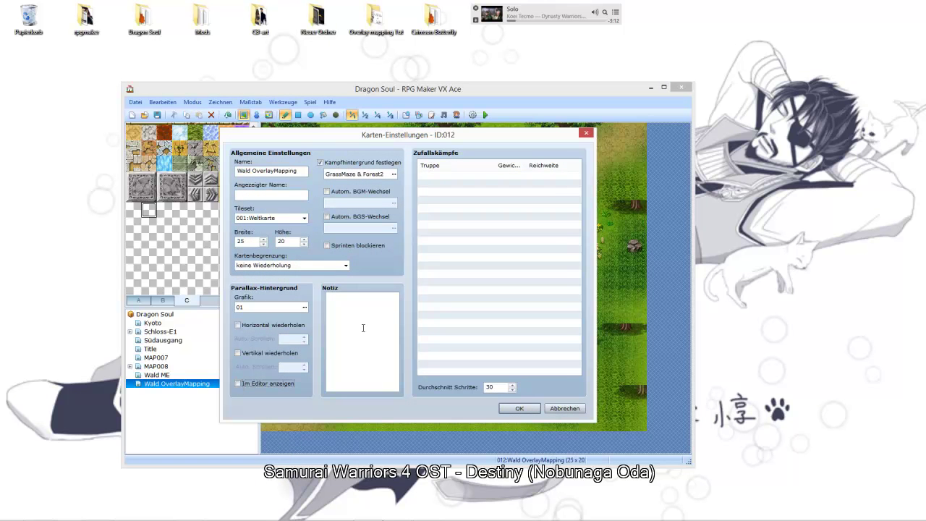
left_click(304, 306)
left_click(272, 173)
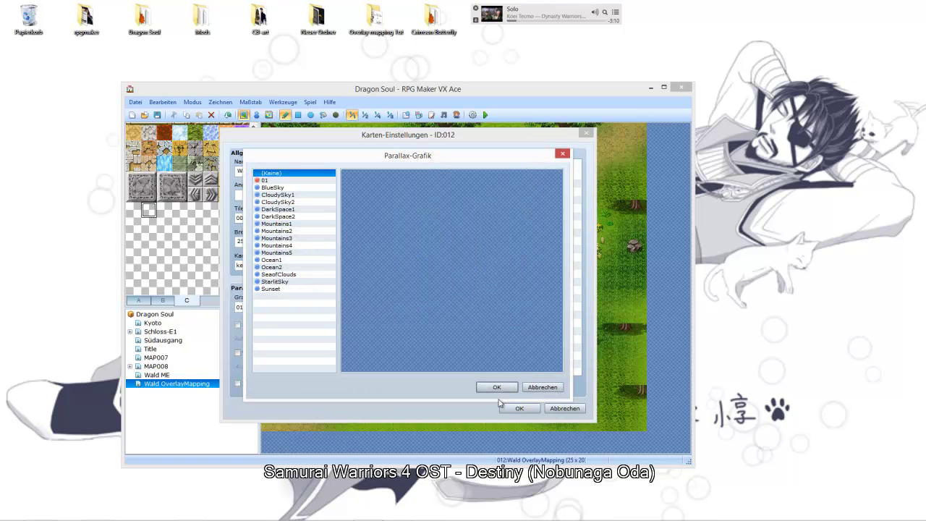
left_click(496, 387)
left_click(519, 408)
Set the player's starting position at tile 010,008 in event mode and select the map's corner tile 024,019.
left_click(256, 114)
right_click(424, 253)
mouse_move(486, 345)
left_click(535, 343)
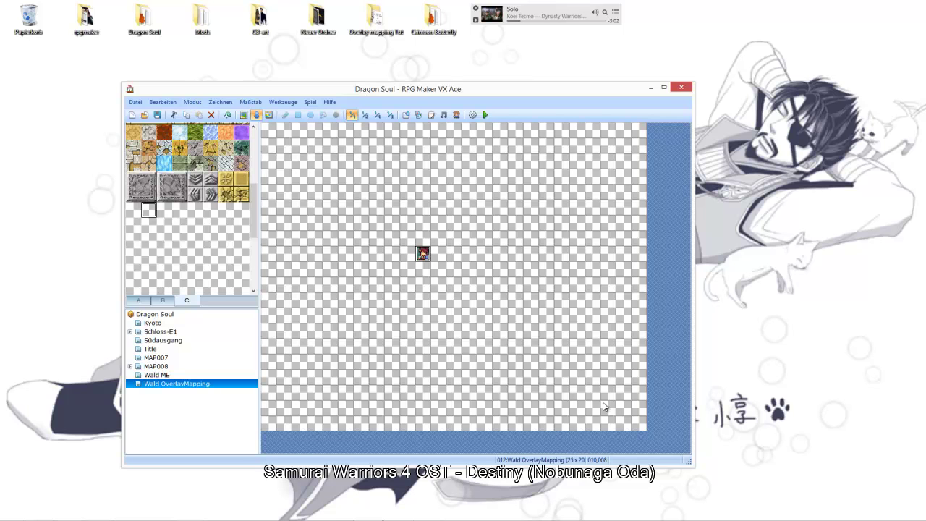
left_click(639, 425)
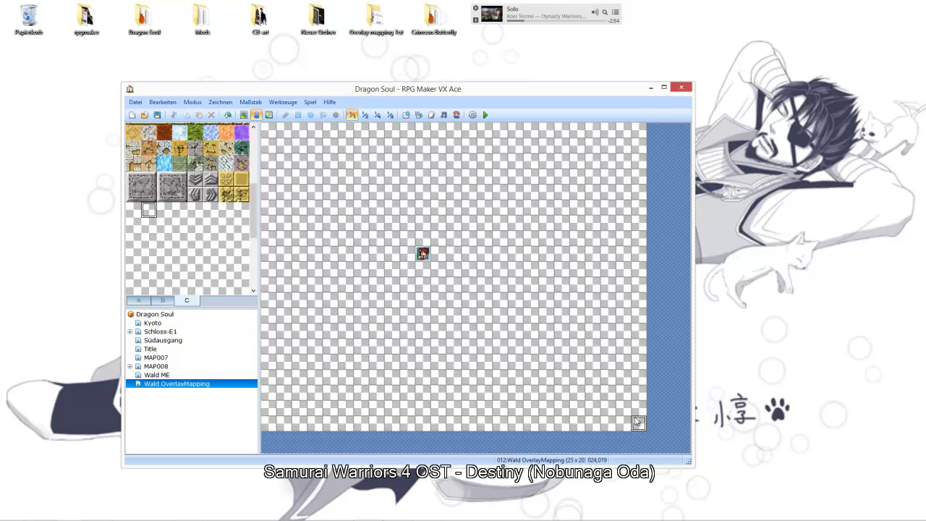
Skip ahead in the music player to the track Geniuses' Sanctuaries and return to RPG Maker VX Ace.
left_click(562, 13)
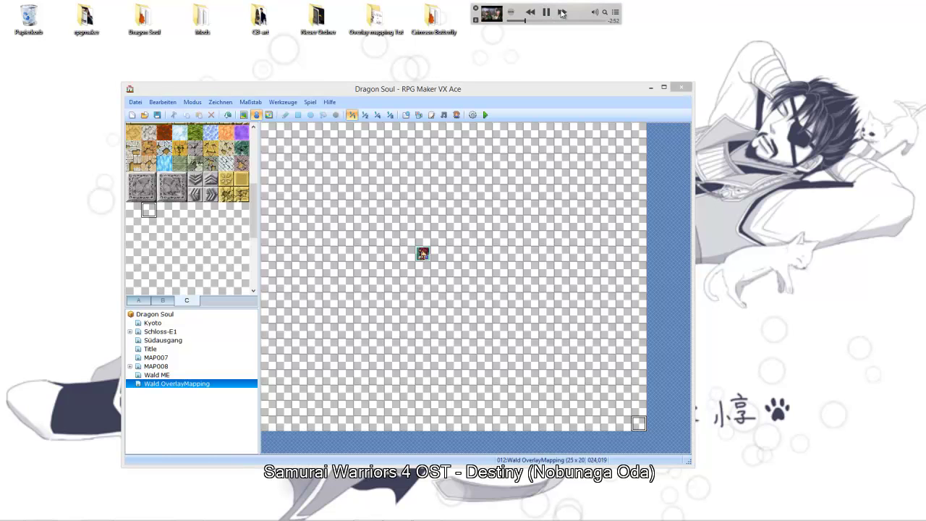
left_click(562, 13)
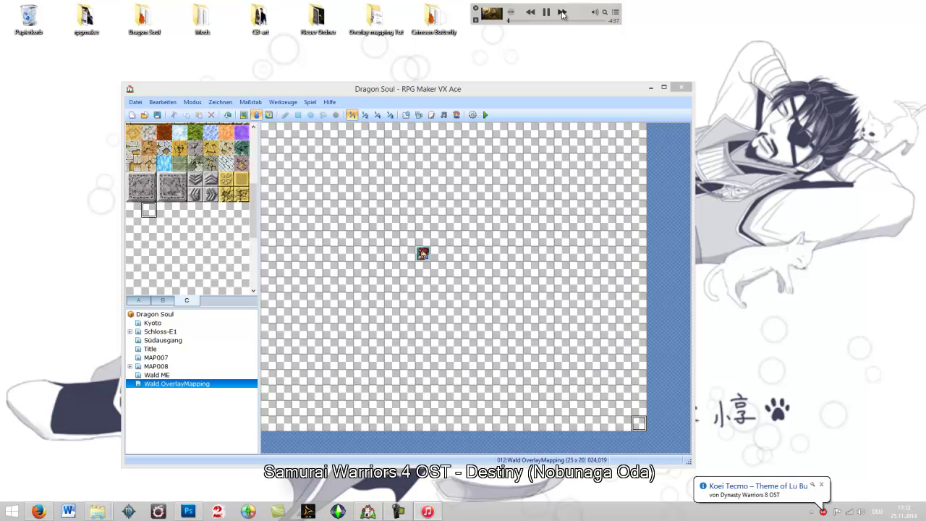
left_click(562, 13)
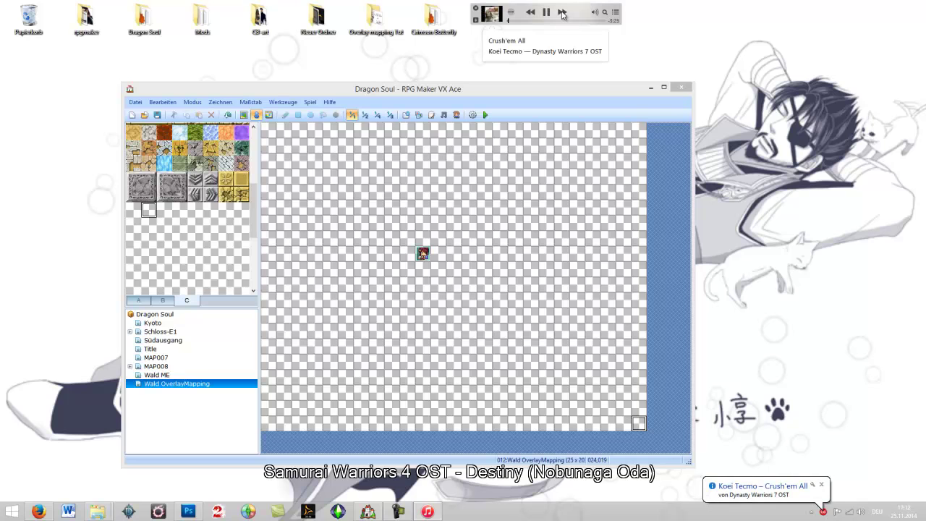
left_click(562, 13)
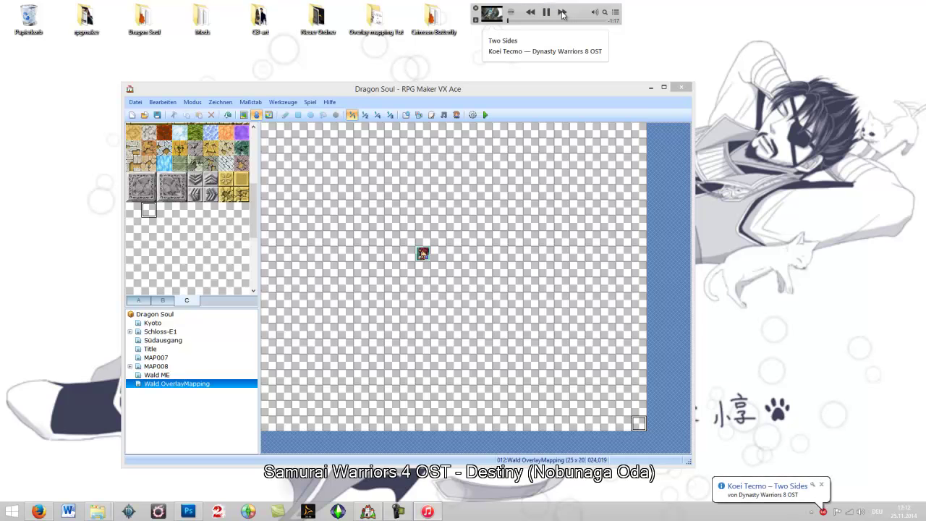
left_click(562, 14)
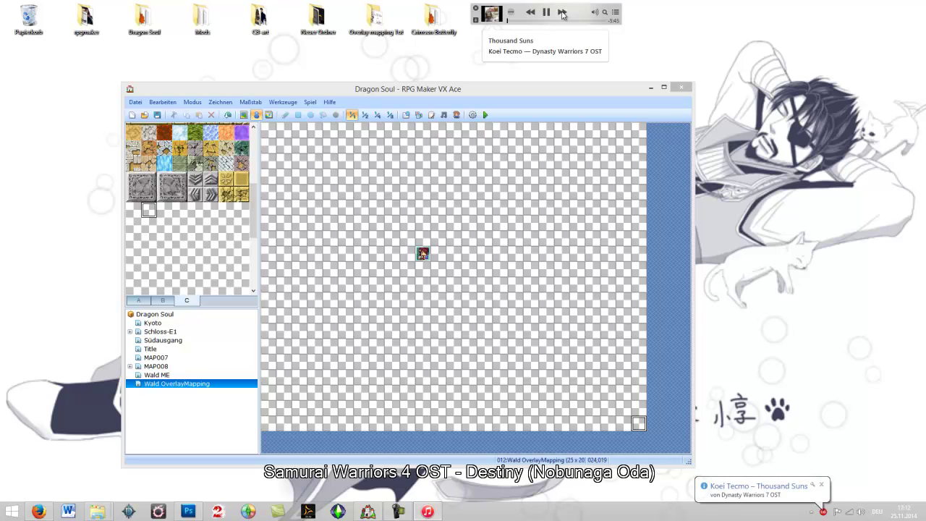
left_click(562, 13)
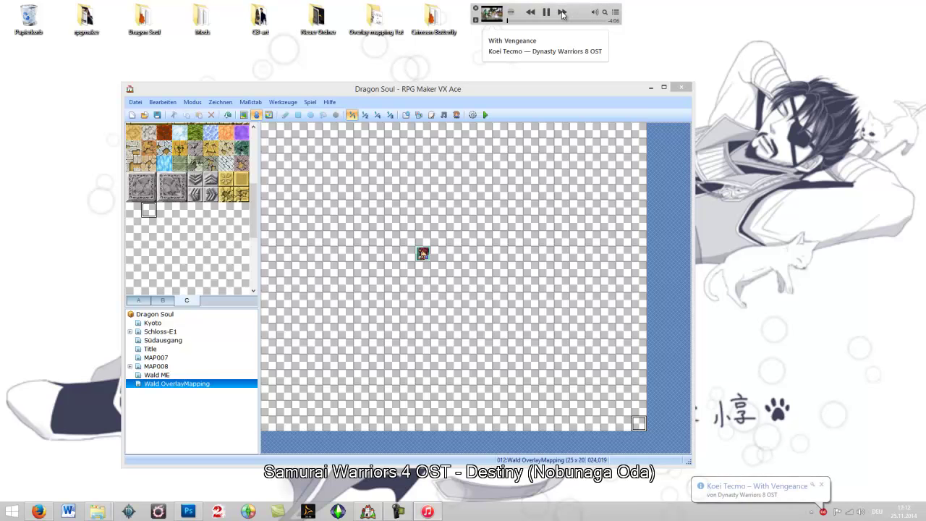
left_click(563, 13)
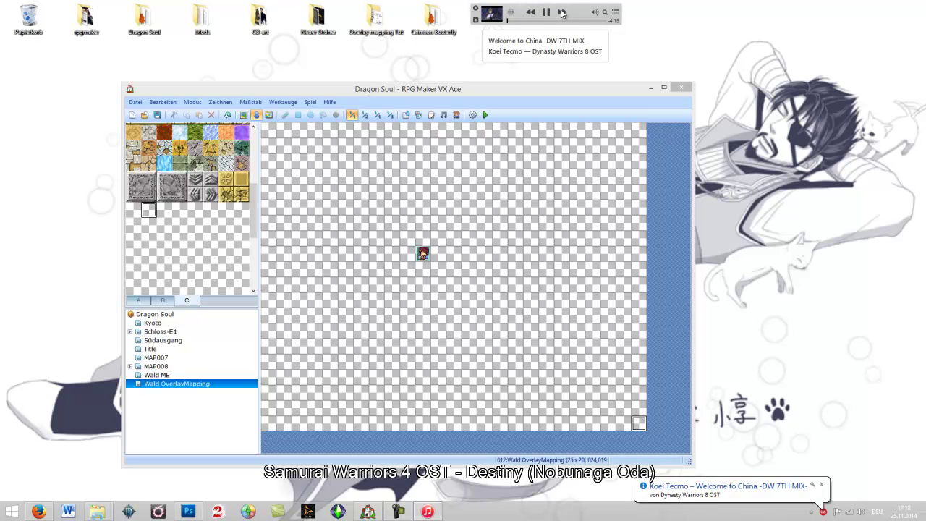
left_click(563, 14)
left_click(562, 13)
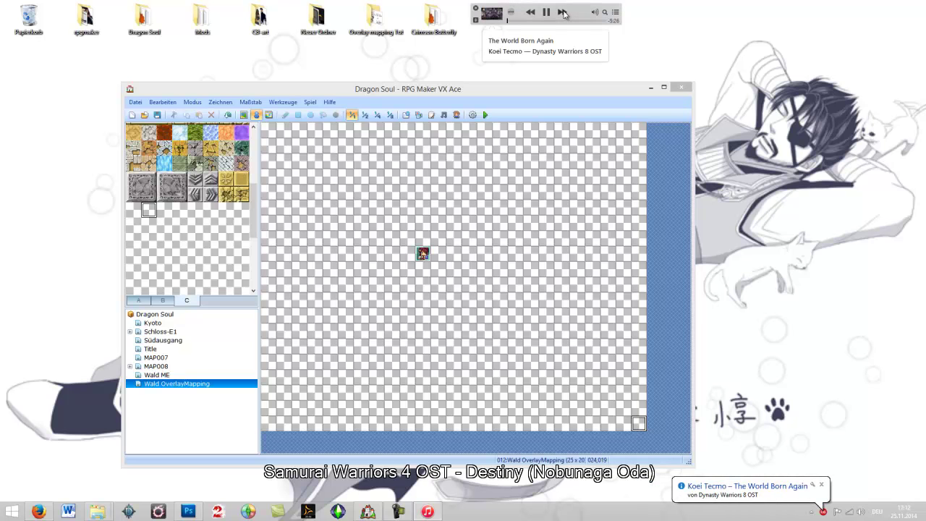
left_click(562, 14)
left_click(562, 14)
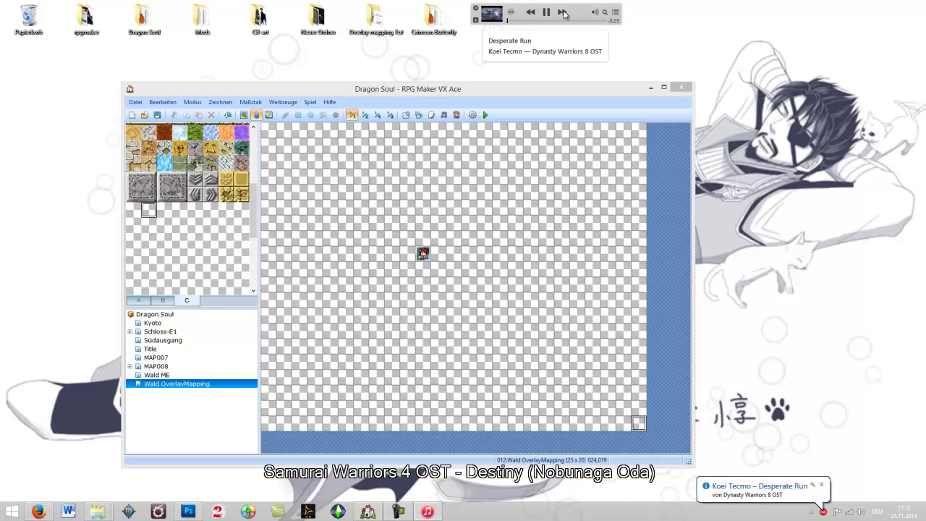
left_click(563, 13)
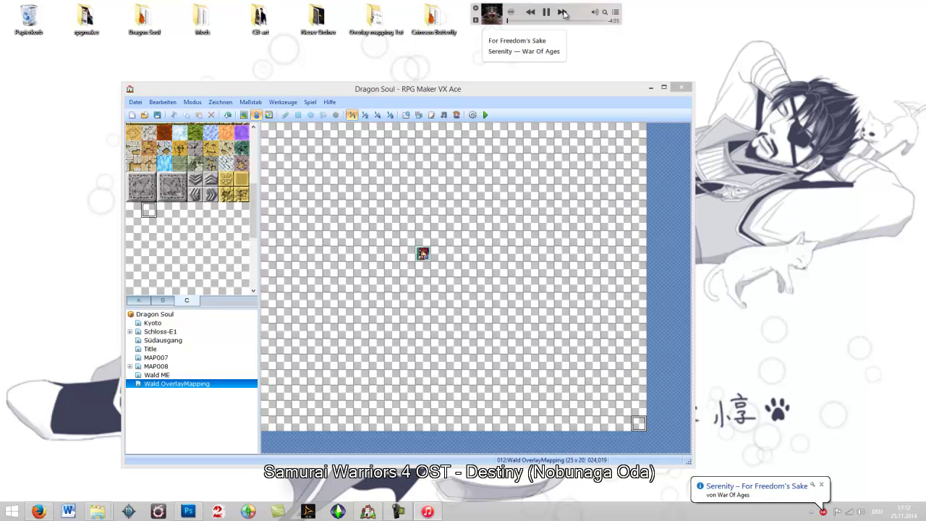
left_click(563, 13)
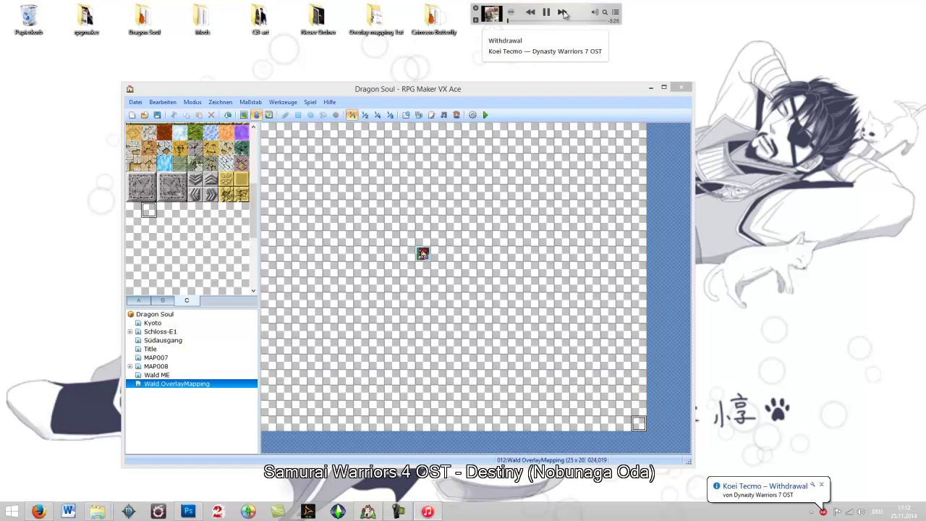
left_click(563, 13)
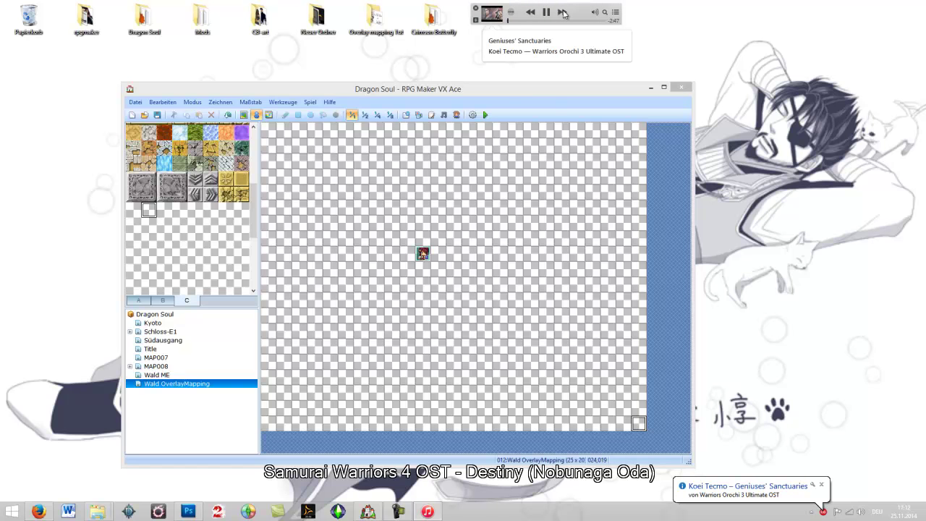
left_click(548, 93)
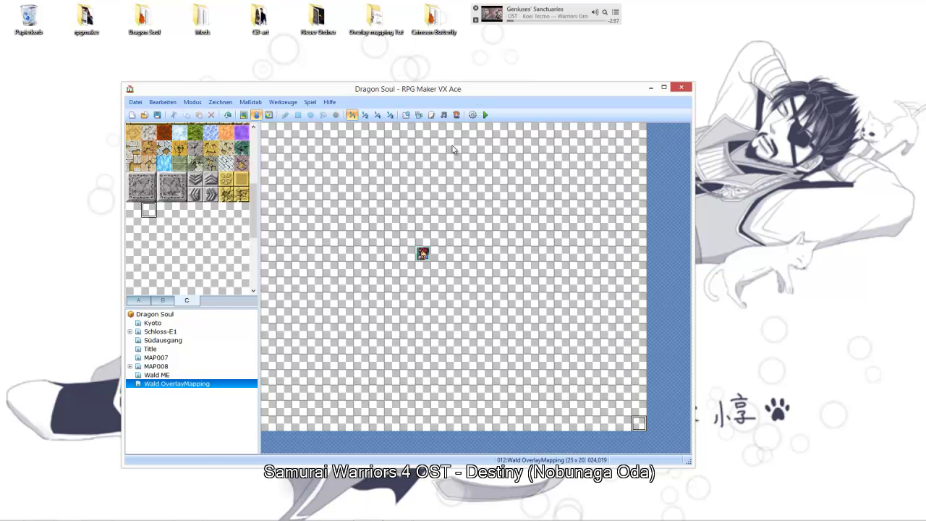
Copy the $fog.name = 'image_name' line from the Multiple Fogs script's custom fog setup instructions.
left_click(431, 114)
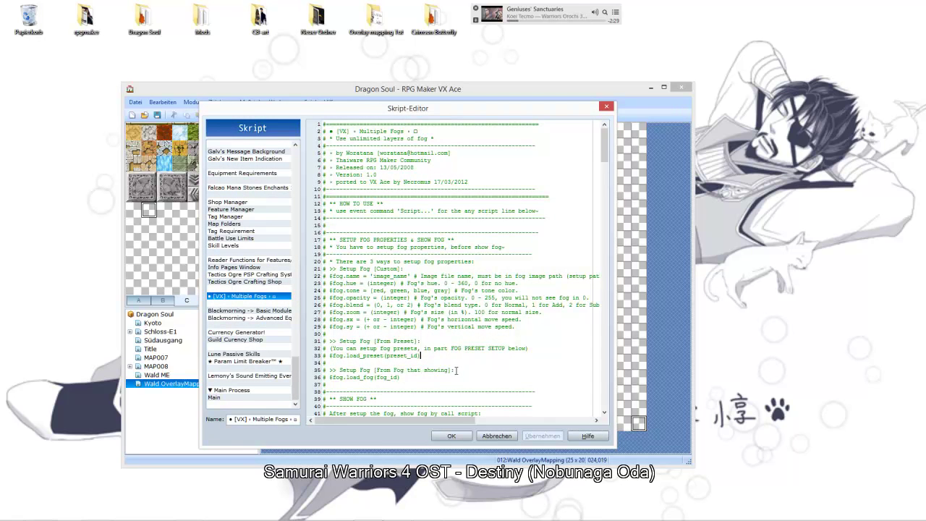
scroll(456, 370, "down", 6)
scroll(455, 367, "down", 5)
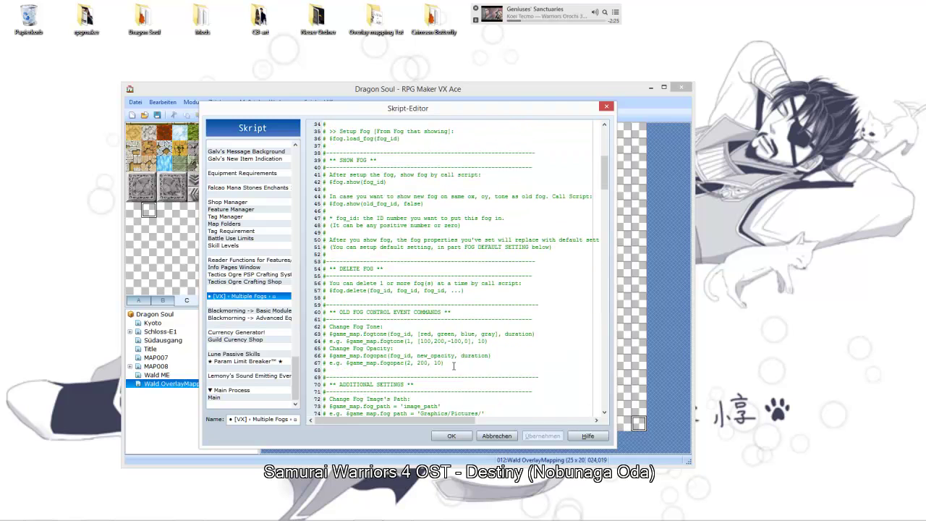
scroll(454, 366, "down", 3)
scroll(455, 364, "down", 1)
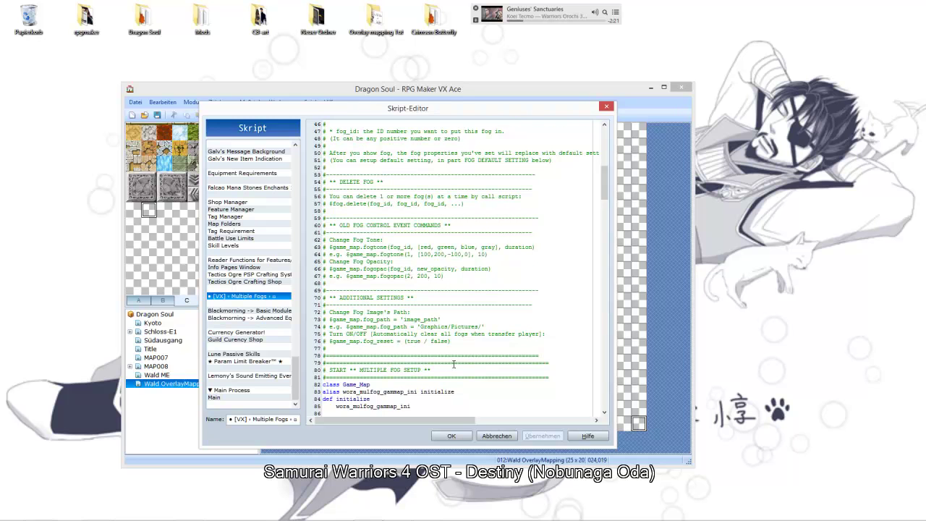
scroll(452, 362, "up", 12)
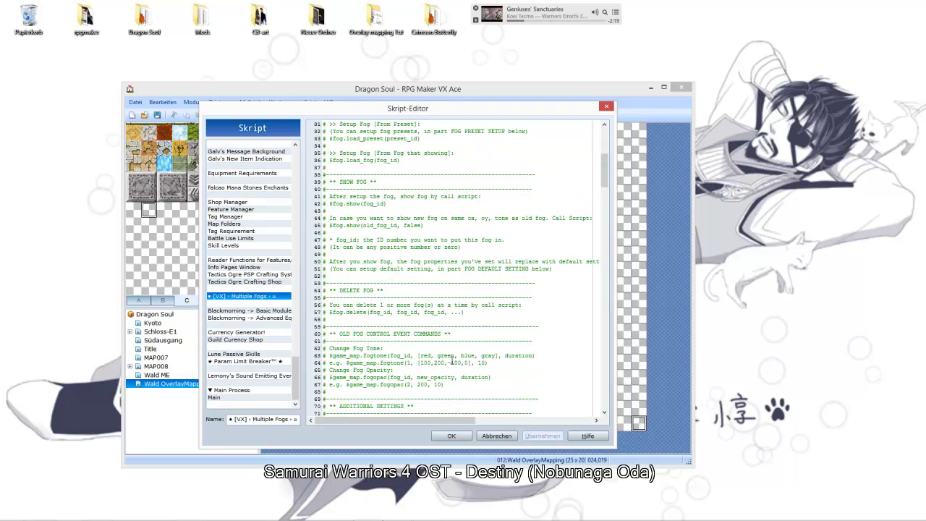
scroll(449, 356, "up", 2)
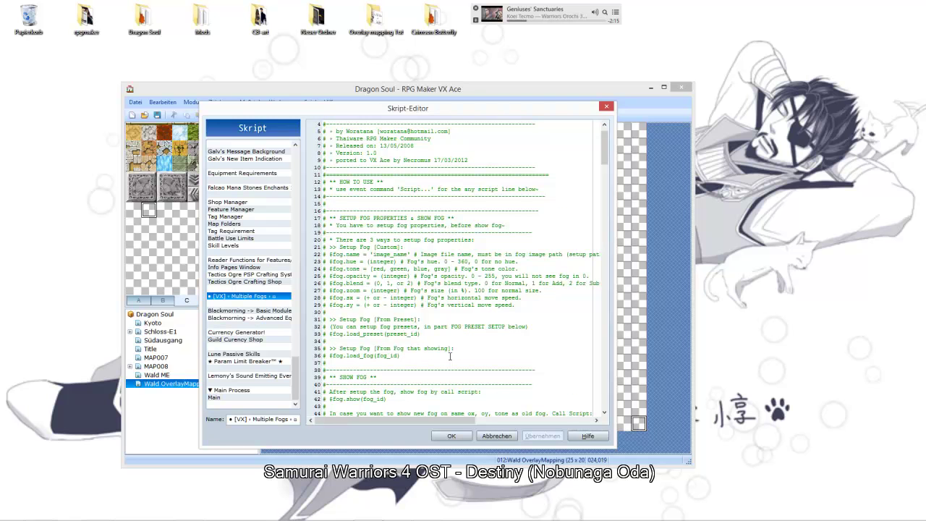
left_click_drag(411, 257, 330, 255)
right_click(330, 255)
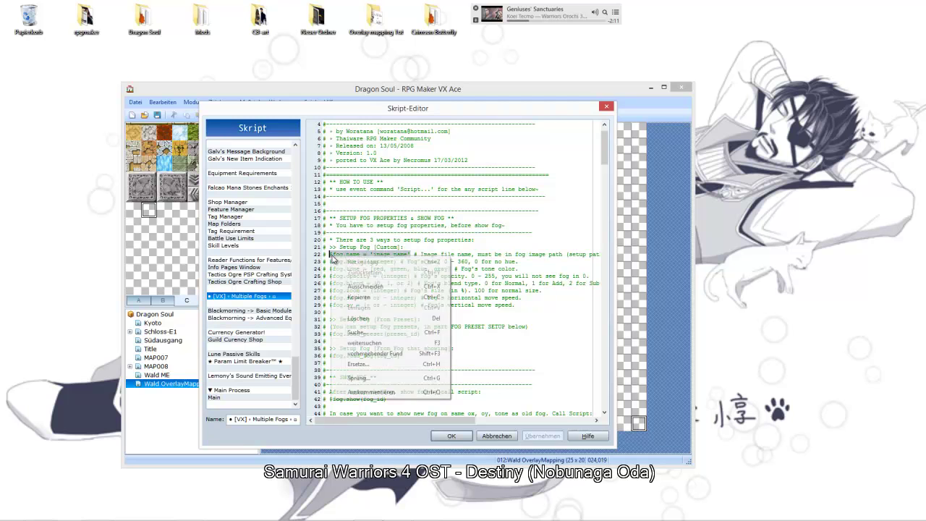
left_click(369, 296)
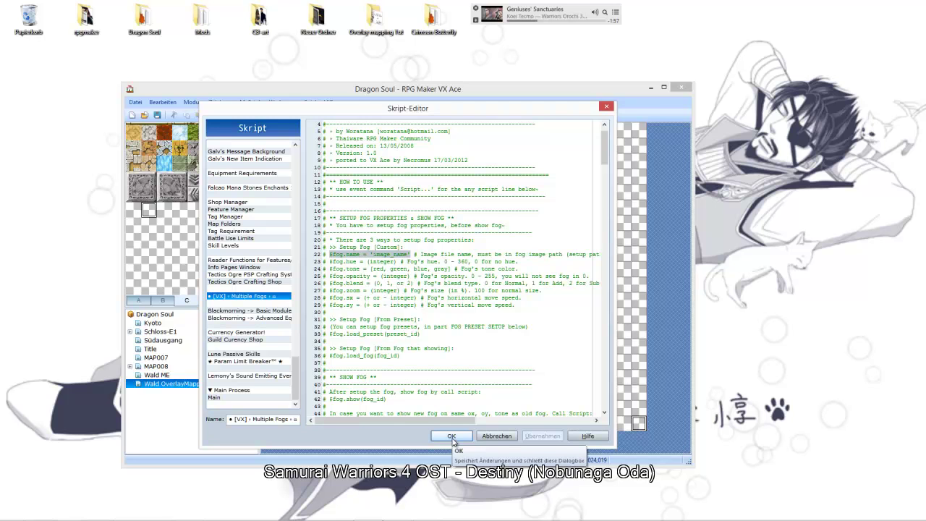
left_click(452, 437)
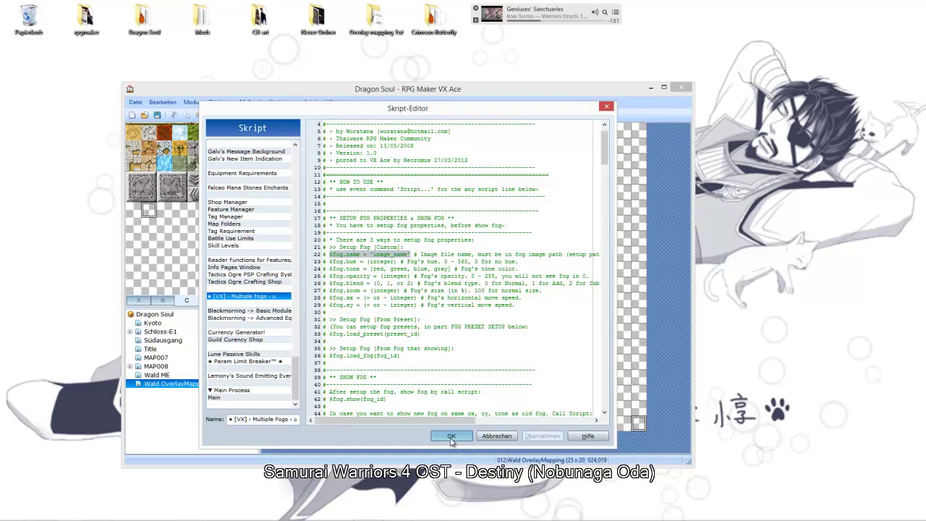
Create a new event at tile 024,019 and paste the copied fog name line into a new script command.
double_click(422, 250)
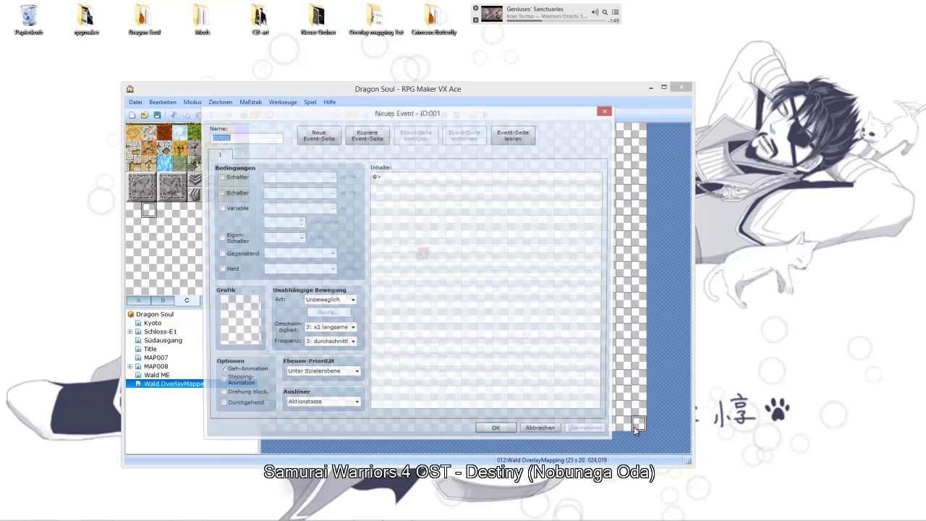
right_click(392, 178)
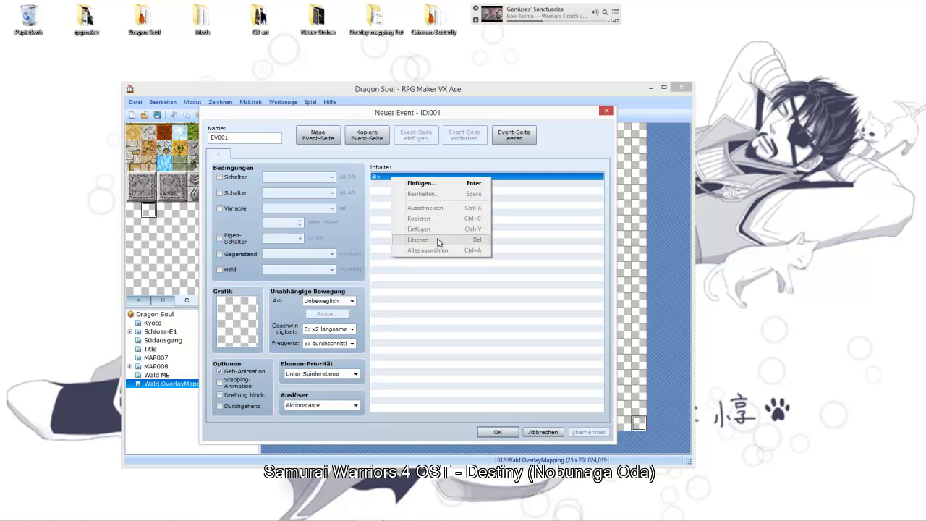
left_click(426, 183)
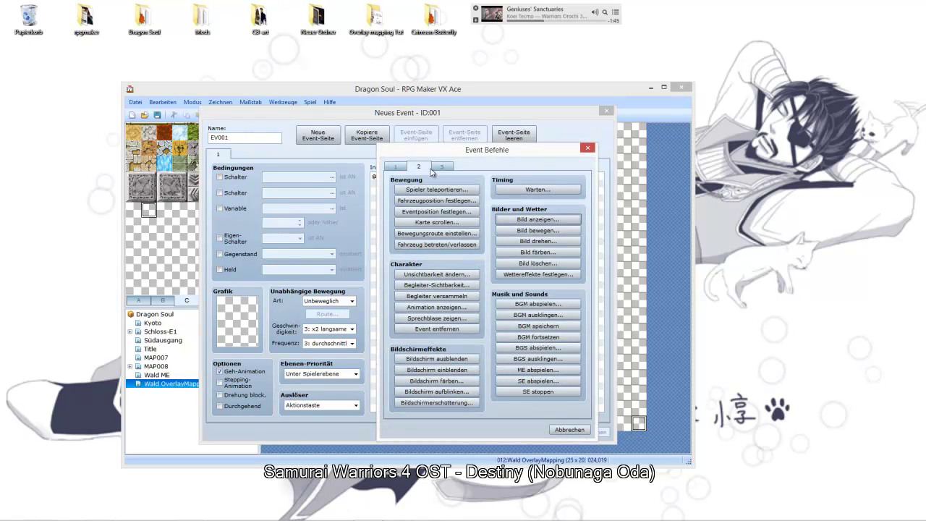
left_click(442, 168)
left_click(538, 381)
right_click(438, 243)
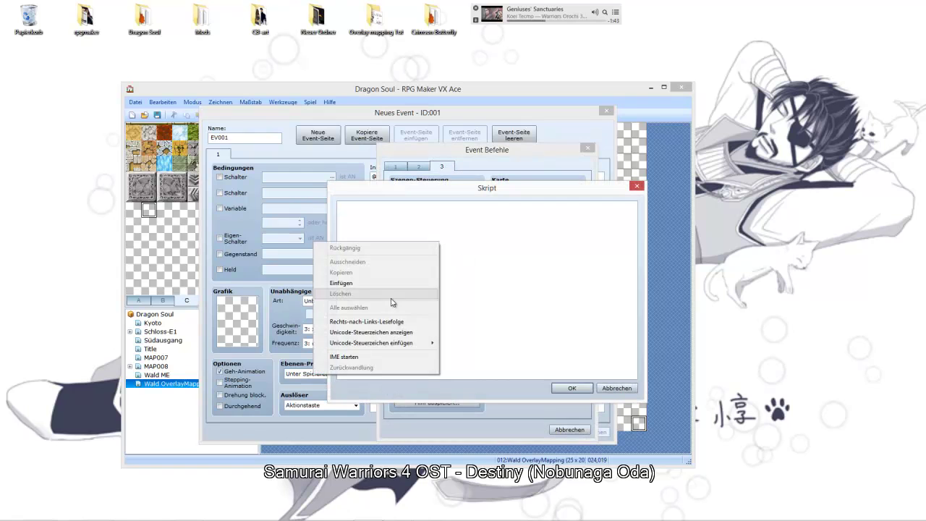
left_click(377, 283)
Replace the image name in the fog script command with licht12_01 and save the event.
left_click_drag(417, 206, 383, 208)
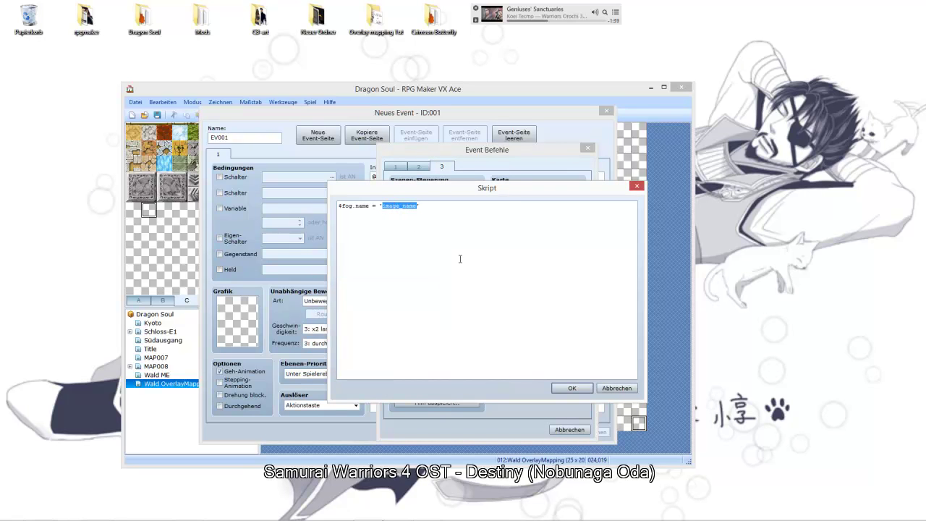
type("licht")
type("13")
type("_01")
left_click(572, 388)
left_click(589, 432)
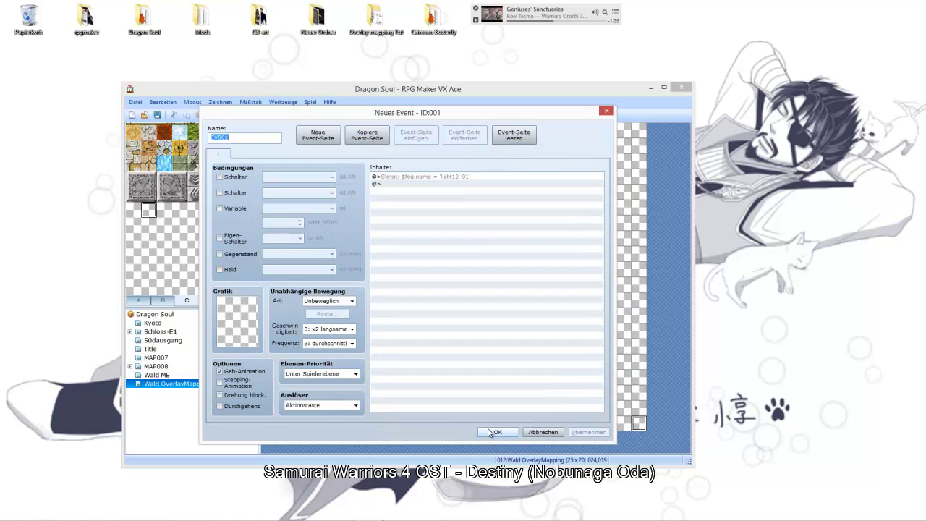
left_click(496, 432)
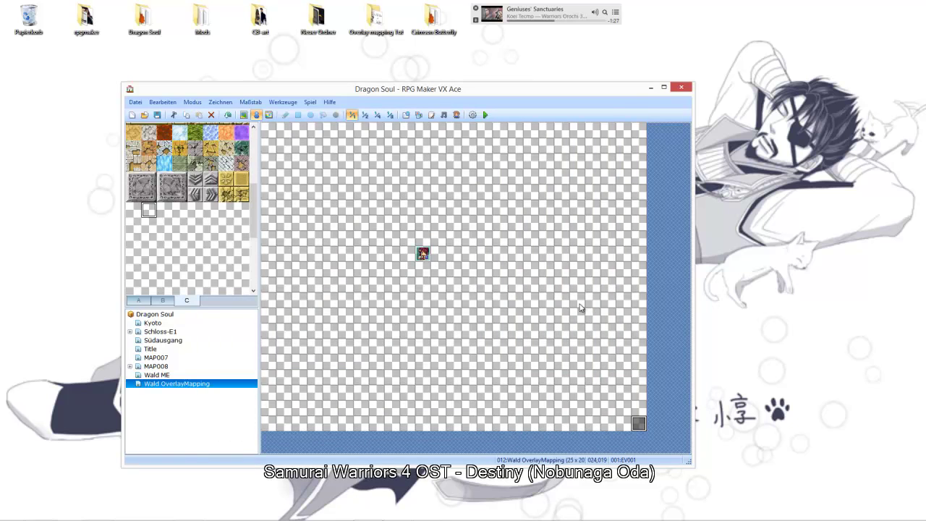
Copy the Multiple Fogs script's property lines from $fog.opacity through $fog.sy, leaving the script unchanged.
left_click(432, 115)
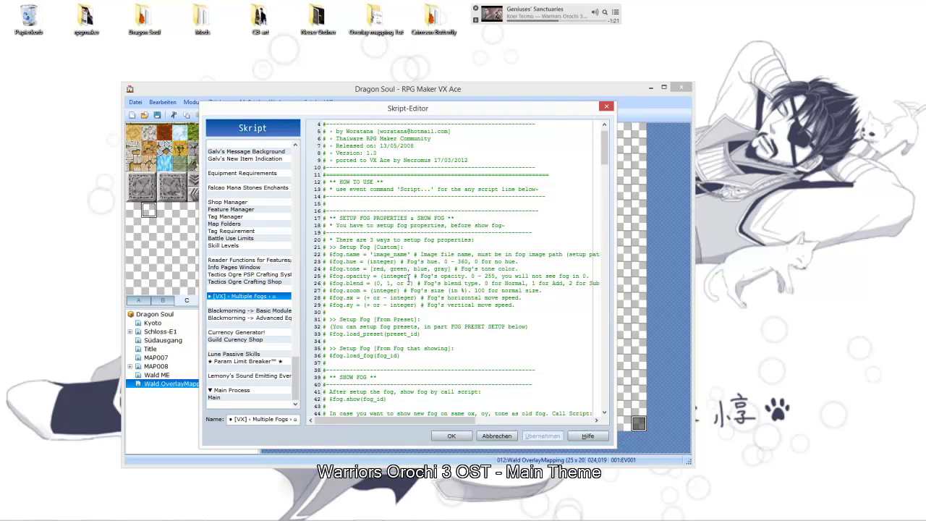
left_click_drag(411, 277, 330, 275)
left_click(330, 275)
key("shift+Down")
key("shift+Down")
key("shift+Down")
key("shift+Down")
key("shift+End")
right_click(330, 275)
left_click(362, 317)
left_click(496, 436)
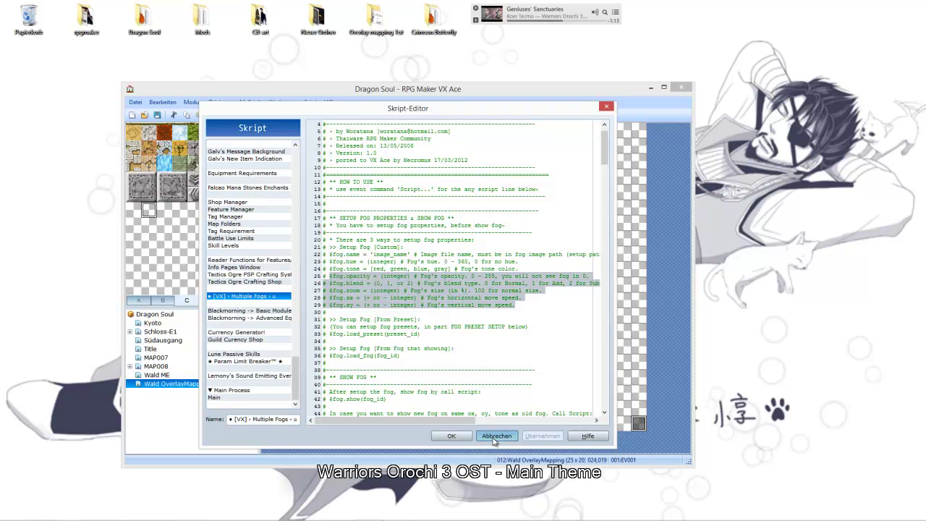
Paste the copied fog property lines below the fog name line in the script command of the event at tile 024,019.
double_click(637, 424)
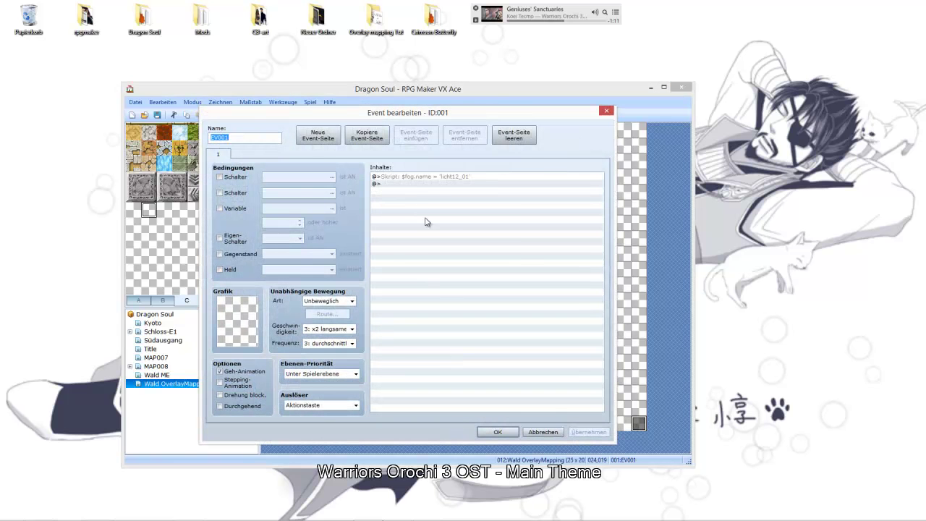
right_click(416, 178)
left_click(442, 194)
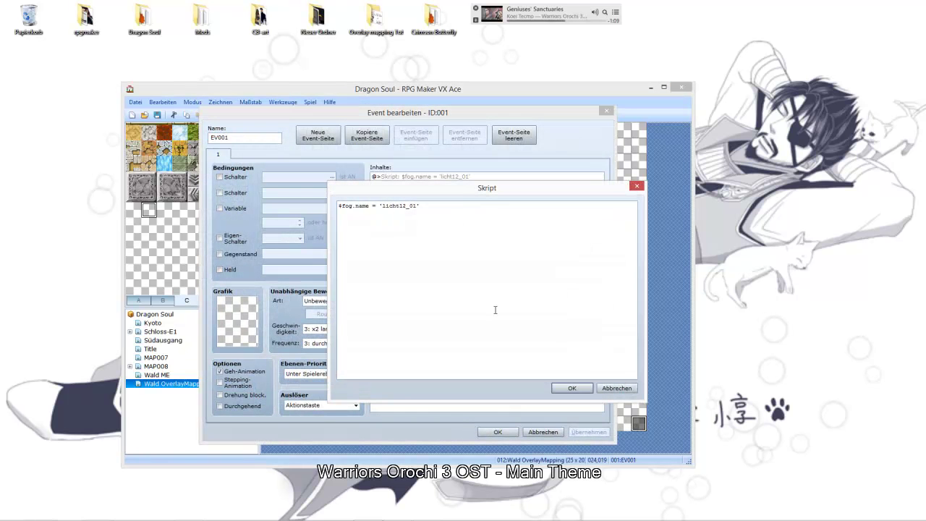
key("ctrl+v")
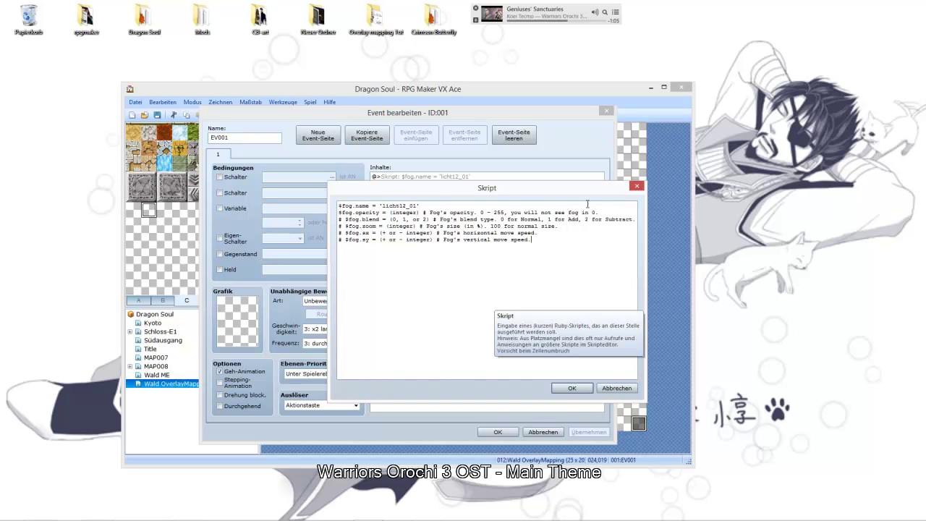
Remove the explanatory comment from the $fog.opacity line and set its value to (150).
left_click_drag(603, 212, 421, 213)
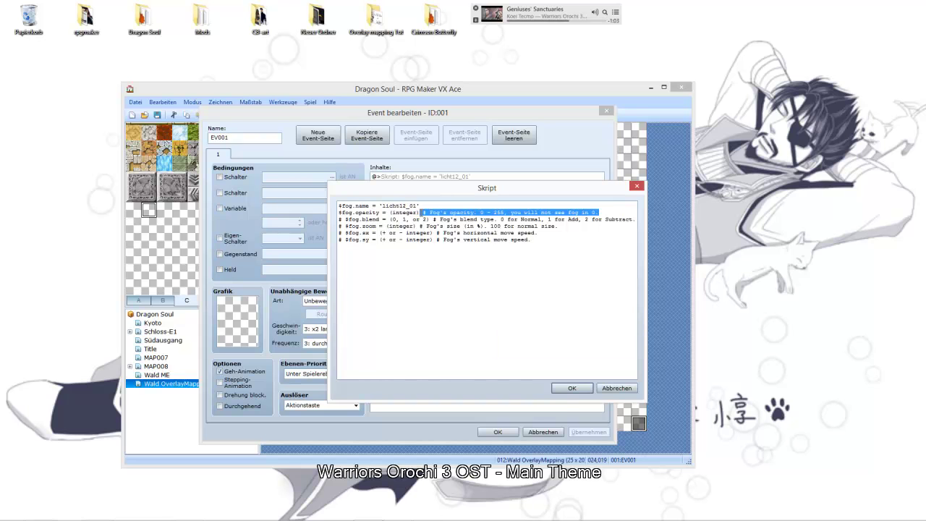
key("BackSpace")
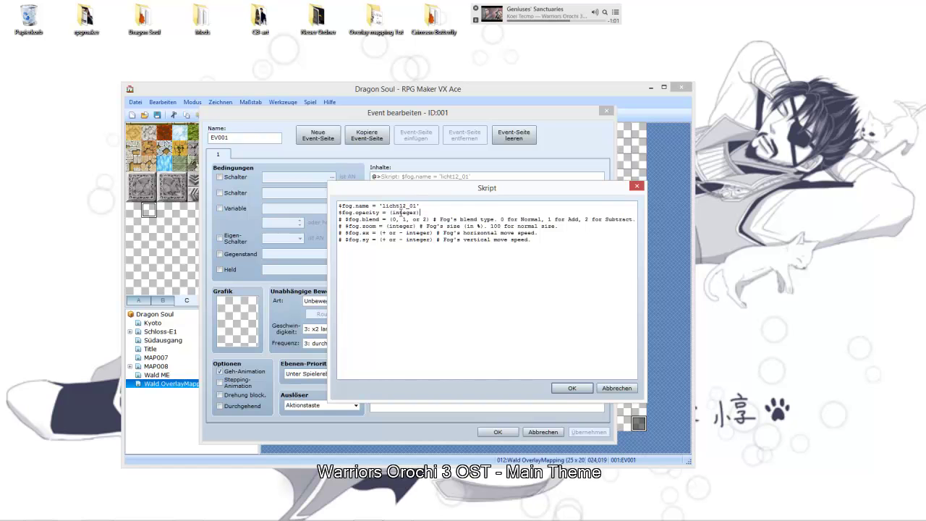
left_click_drag(419, 212, 392, 212)
type("150")
Set $fog.blend to (1) and remove the explanatory comment behind it.
left_click_drag(426, 219, 393, 219)
type("1")
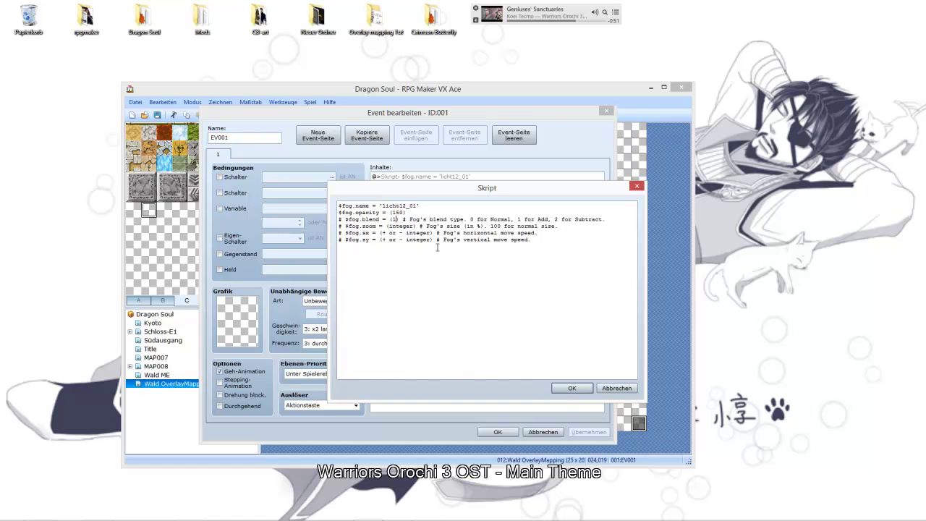
type(")")
left_click_drag(403, 219, 652, 219)
key("Delete")
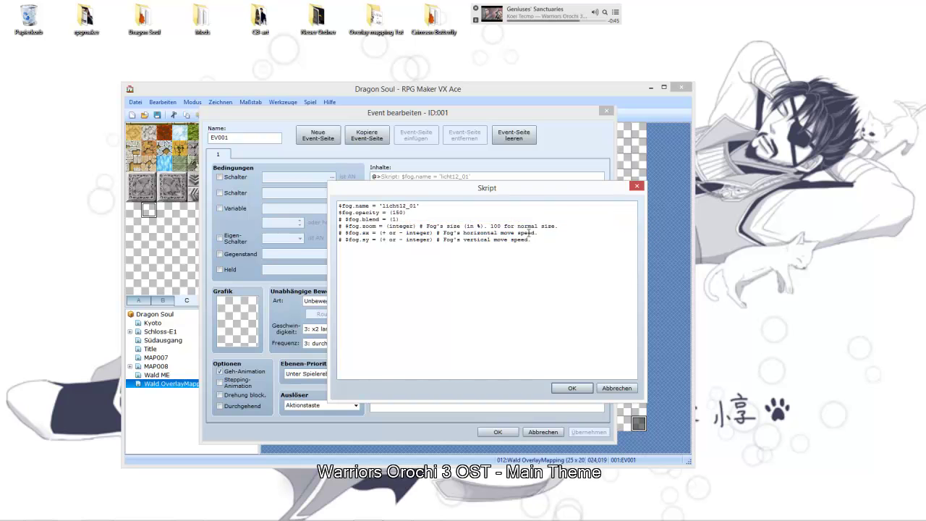
Delete the whole $fog.zoom line from the event's fog script.
left_click_drag(560, 227, 338, 226)
left_click_drag(538, 249, 338, 227)
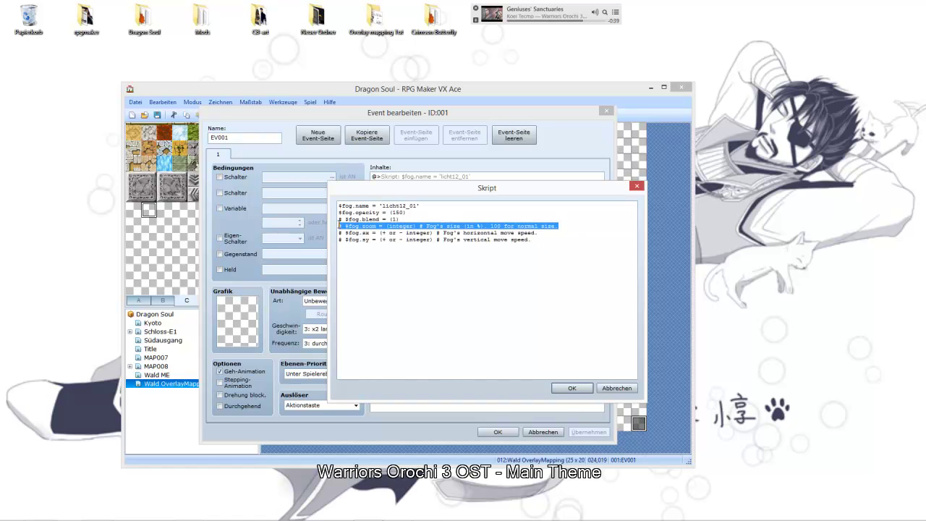
key("Delete")
key("Delete")
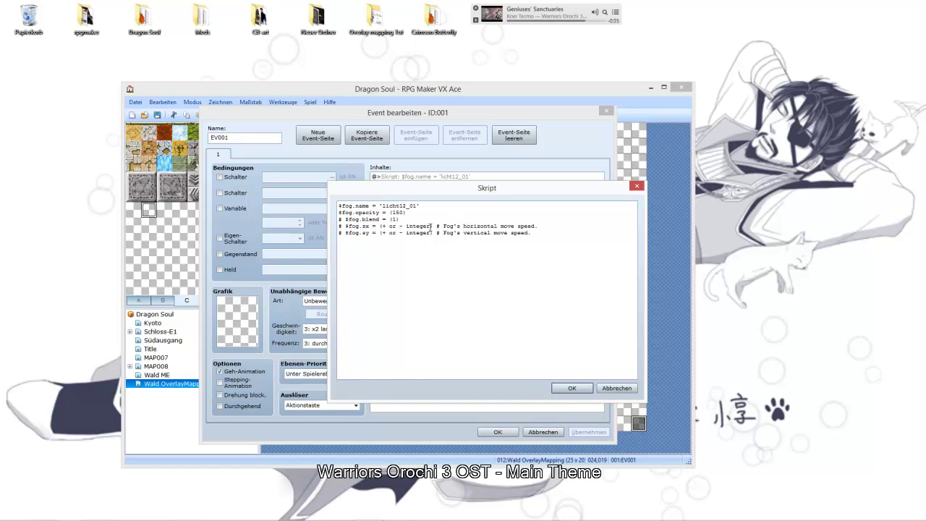
Set both $fog.sx and $fog.sy to (+2) in the fog script and save the event.
left_click_drag(432, 229, 386, 228)
type("2")
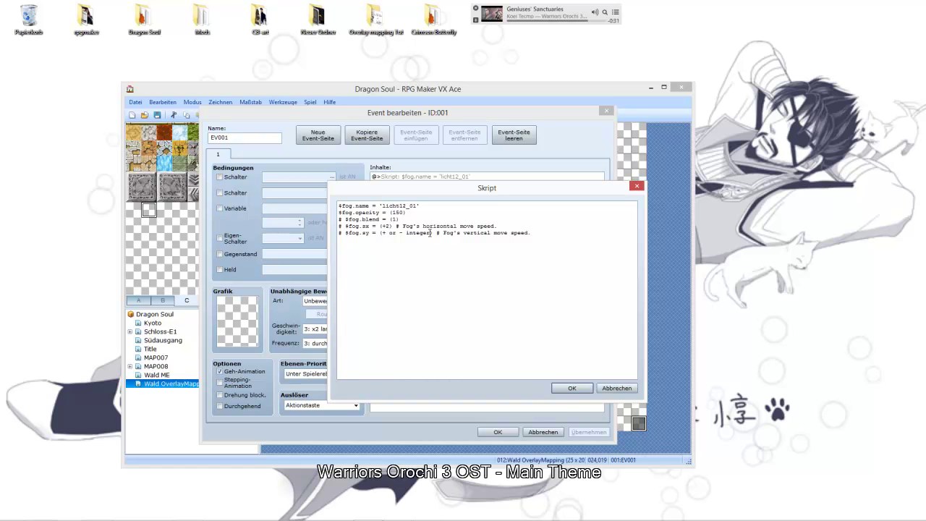
left_click_drag(432, 233, 426, 233)
left_click(430, 234)
left_click_drag(432, 233, 390, 233)
type("2)")
key("BackSpace")
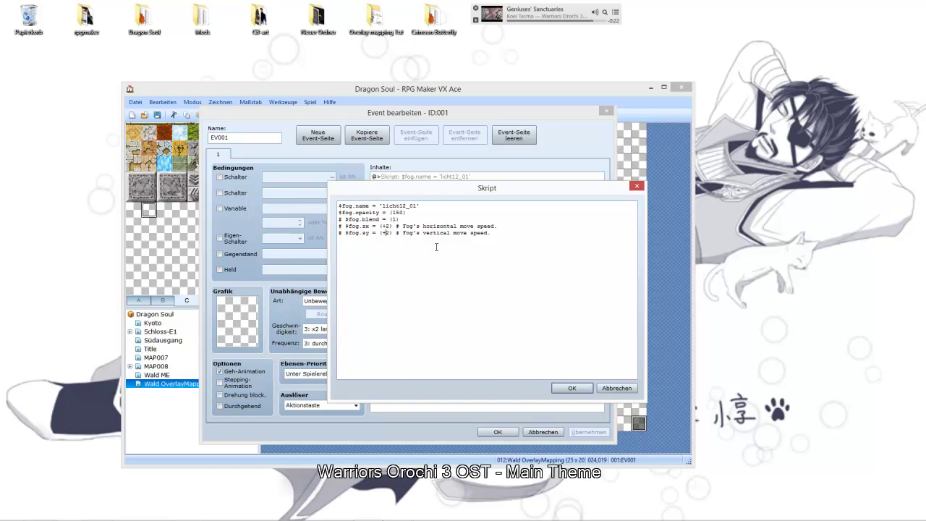
left_click(571, 389)
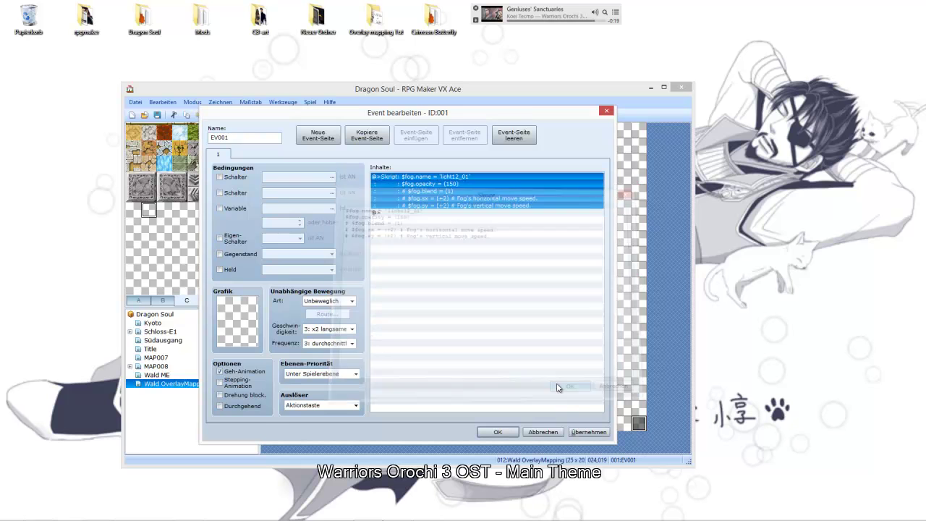
left_click(498, 432)
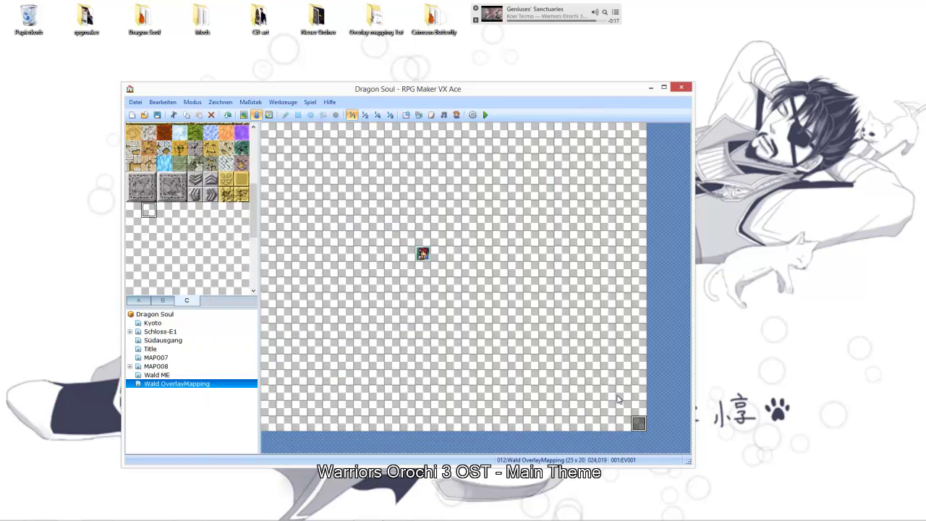
Open the script editor at the Multiple Fogs script.
left_click(433, 115)
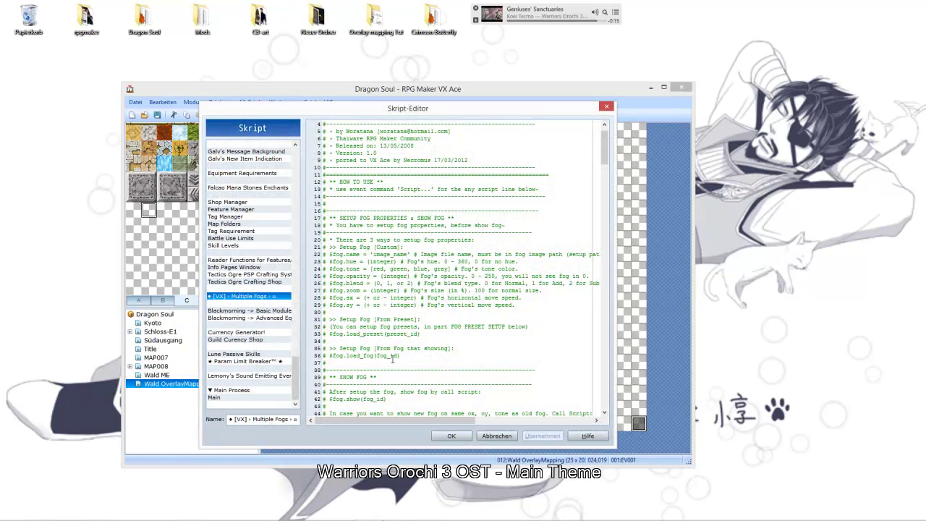
double_click(353, 356)
left_click(400, 356)
left_click_drag(400, 356, 333, 360)
right_click(333, 357)
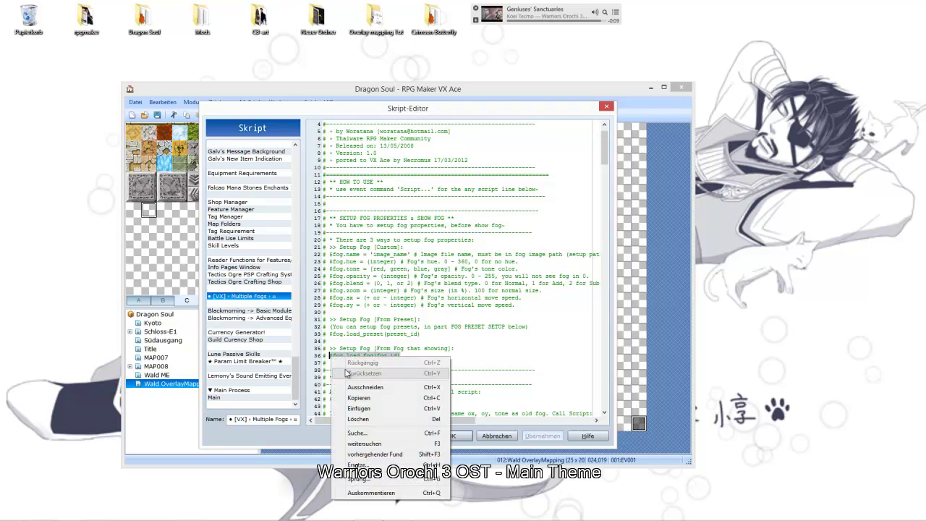
left_click(518, 356)
Copy the $fog.show(fog_id) call from the Show Fog instructions of the Multiple Fogs script and close the script editor.
scroll(518, 356, "down", 3)
scroll(518, 355, "down", 3)
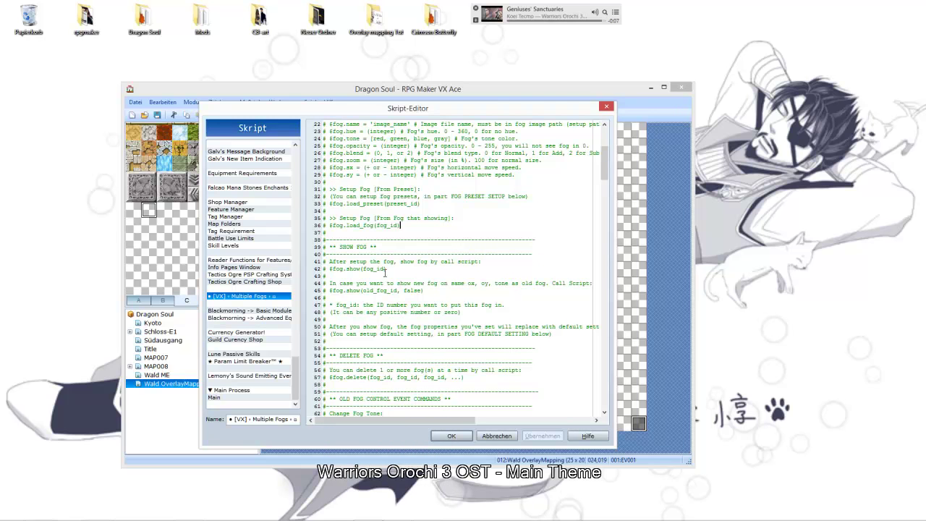
left_click_drag(386, 269, 330, 269)
right_click(333, 270)
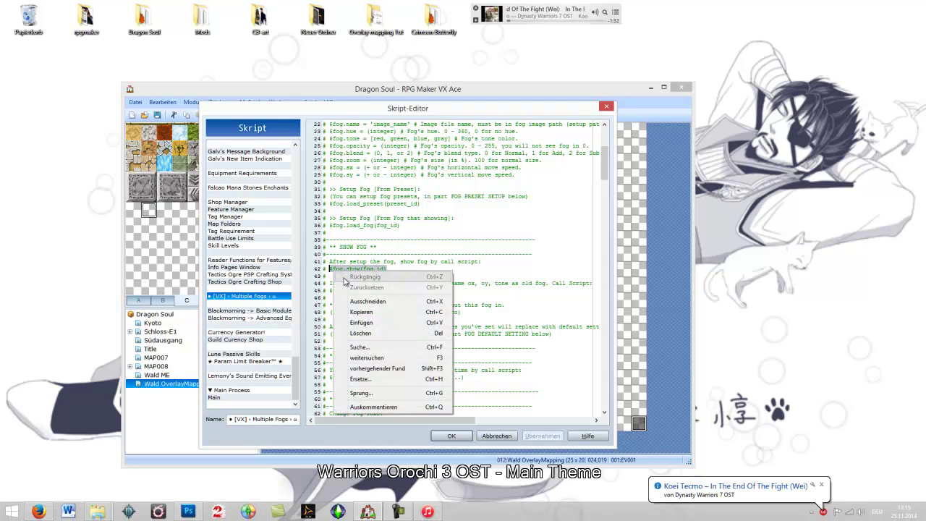
left_click(363, 312)
left_click(487, 326)
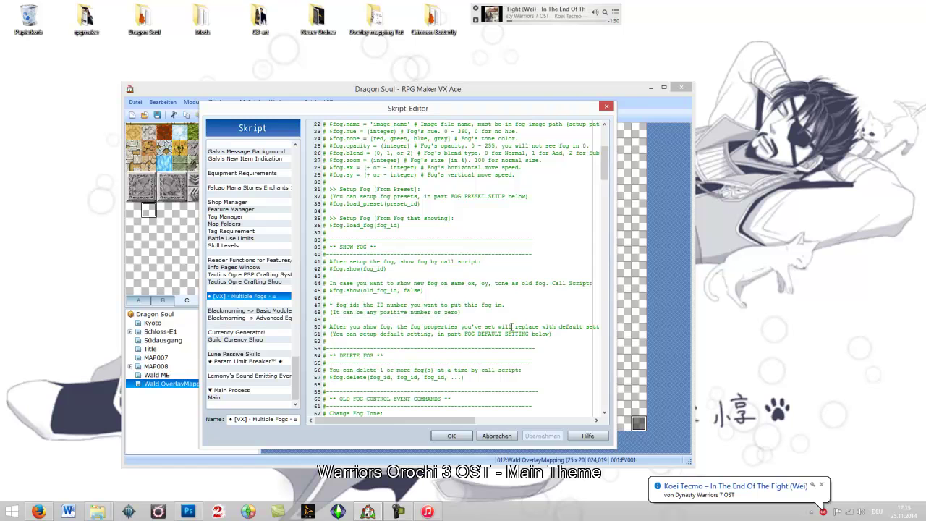
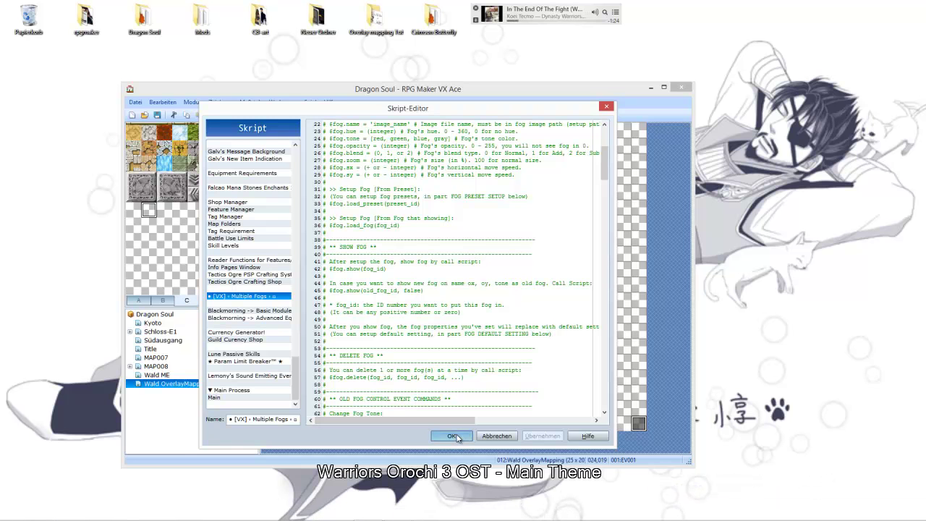
left_click(451, 436)
Reopen the event's fog script command and remove the leading # from the $fog.blend, $fog.sx and $fog.sy lines.
right_click(637, 423)
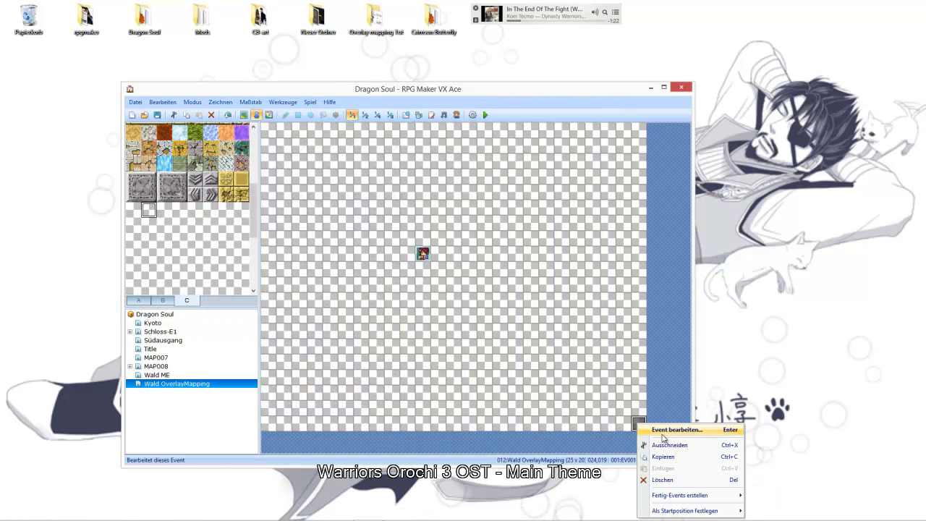
left_click(663, 430)
left_click(450, 186)
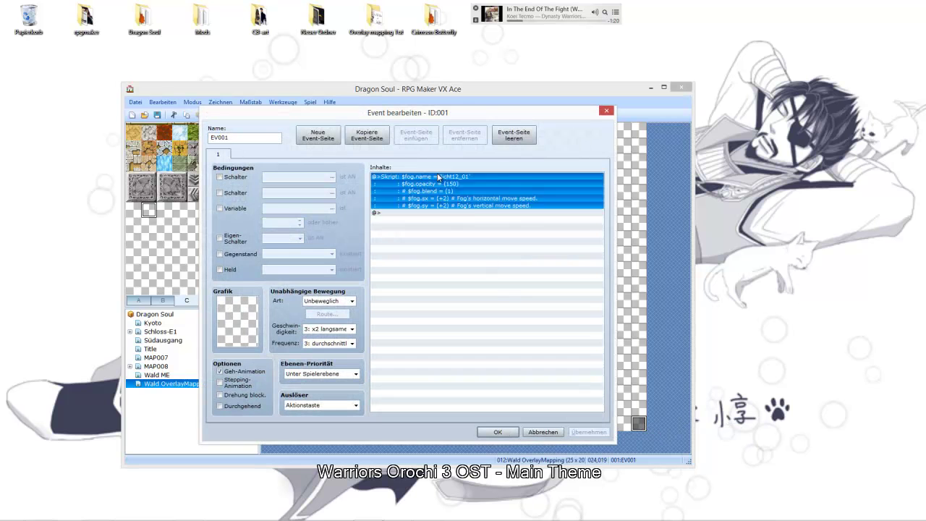
right_click(438, 175)
left_click(469, 191)
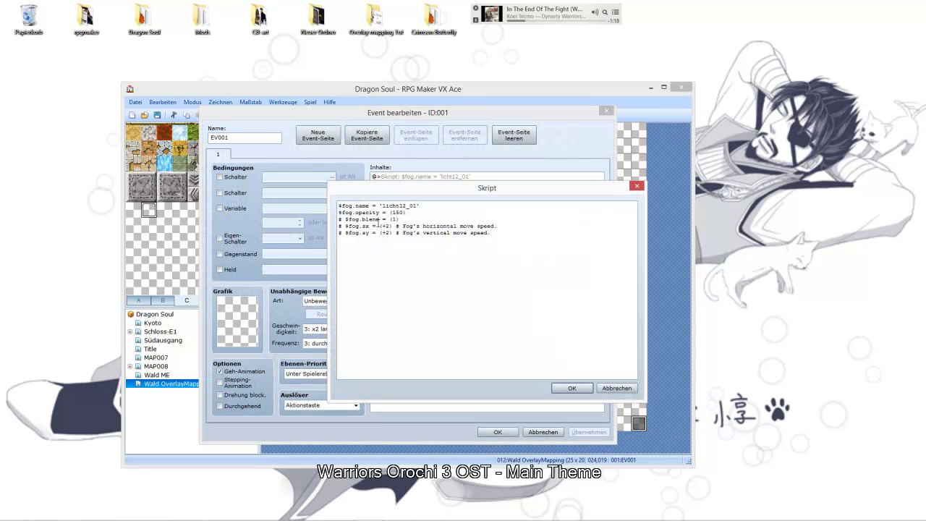
key("BackSpace")
left_click_drag(346, 226, 338, 226)
key("BackSpace")
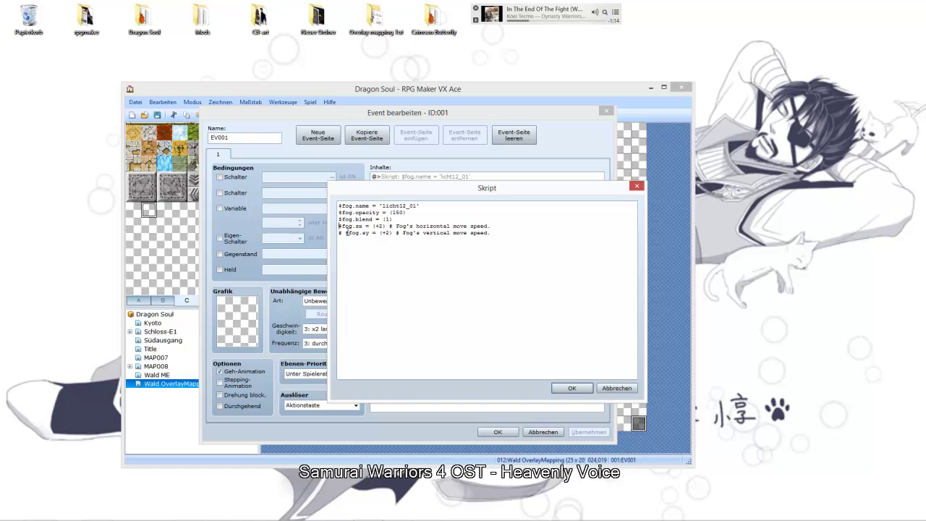
key("BackSpace")
Add the line $fog.show(fog_id) at the end of the fog script.
left_click(549, 275)
key("Return")
type("$fog.show(fog_id)")
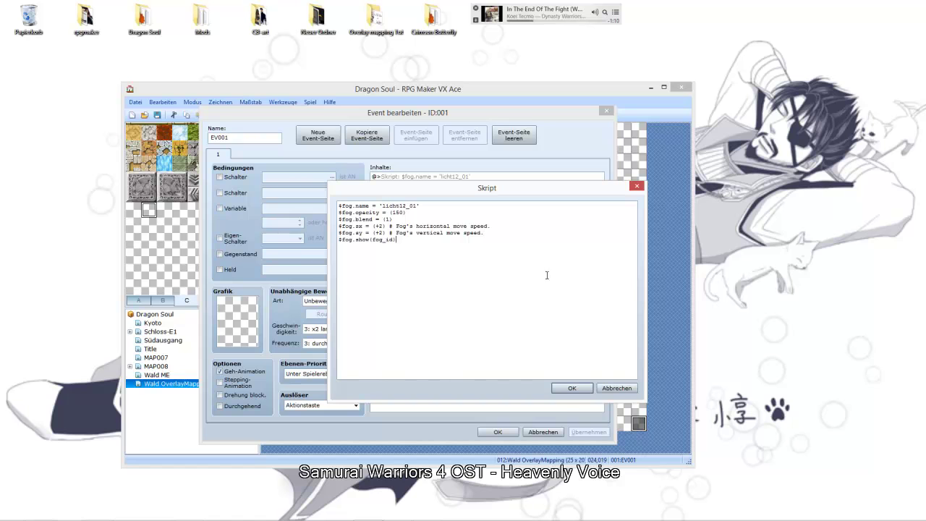
Remove the trailing move speed comments from the $fog.sx and $fog.sy lines and confirm the script command.
left_click_drag(484, 232, 340, 226)
left_click(500, 231)
left_click_drag(468, 234, 389, 233)
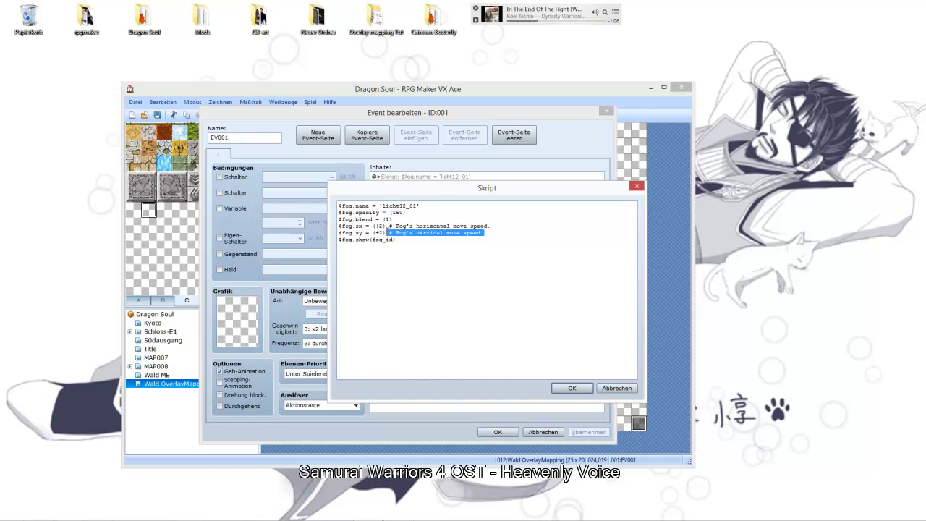
key("BackSpace")
left_click_drag(490, 227, 389, 227)
key("BackSpace")
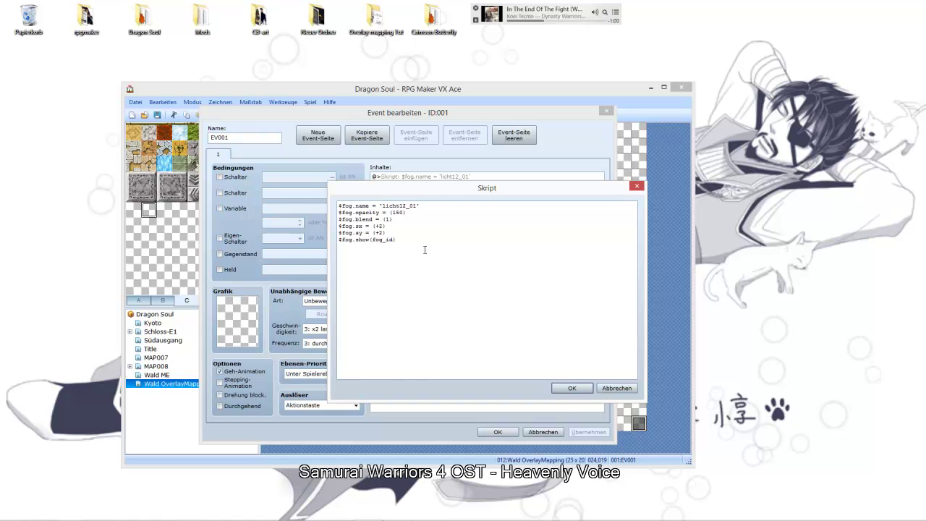
left_click(571, 387)
Duplicate the complete fog script command directly below the original in the event's contents.
right_click(445, 176)
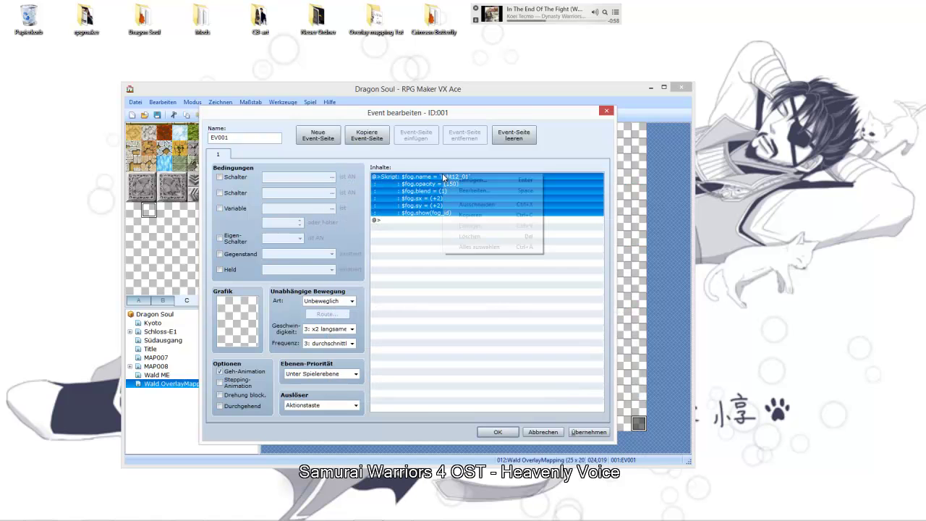
left_click(470, 215)
left_click(404, 221)
right_click(404, 222)
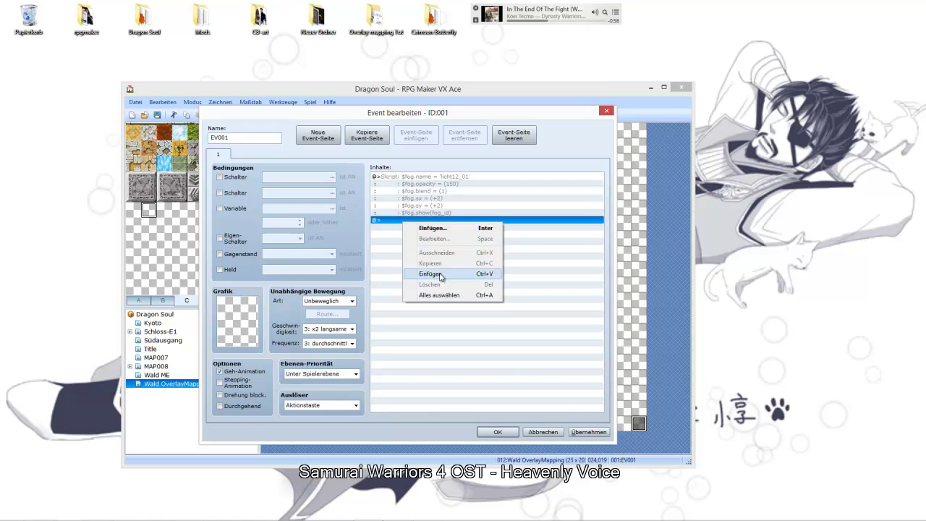
left_click(429, 273)
Replace fog_id with 1 in the $fog.show call of the first fog script command.
right_click(459, 220)
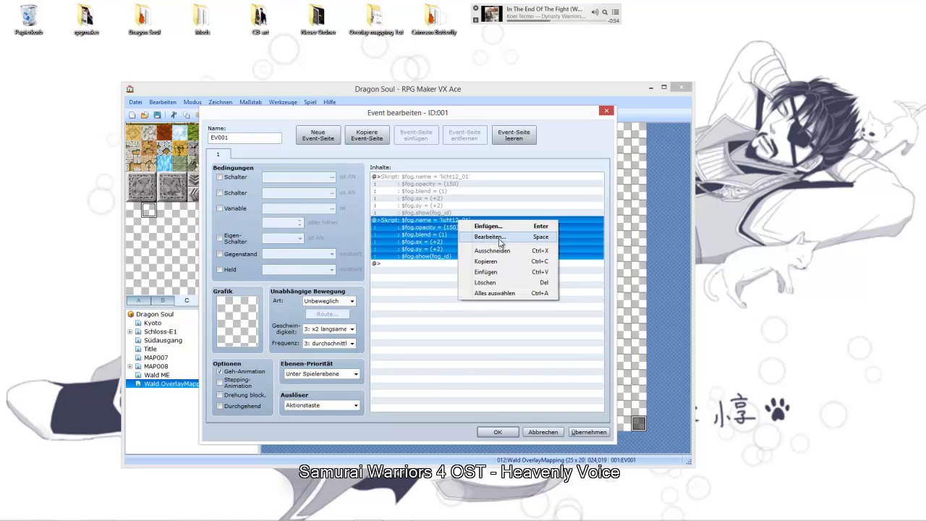
right_click(446, 185)
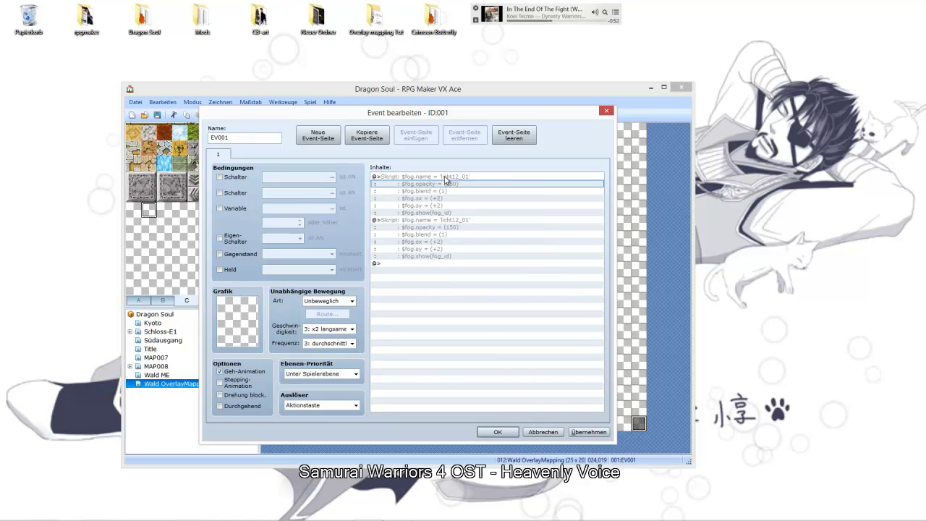
left_click(445, 178)
right_click(445, 180)
left_click(477, 197)
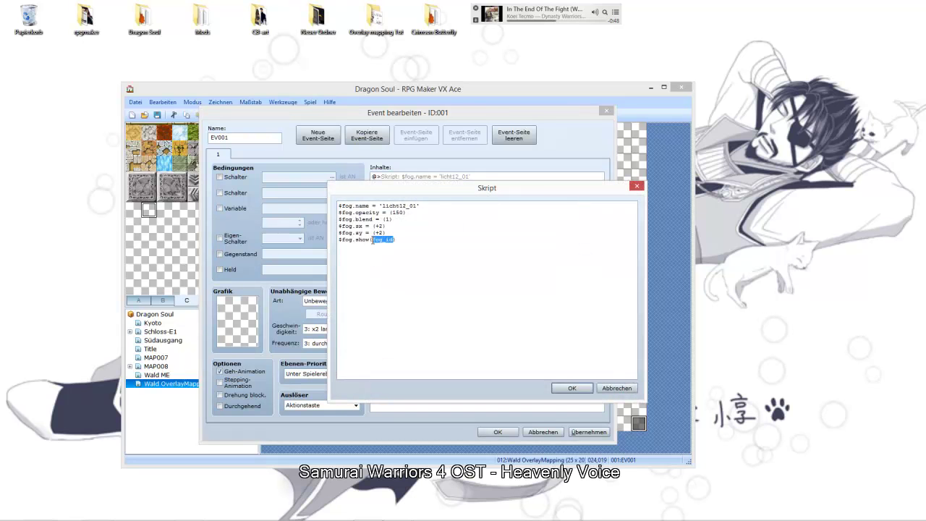
type("1")
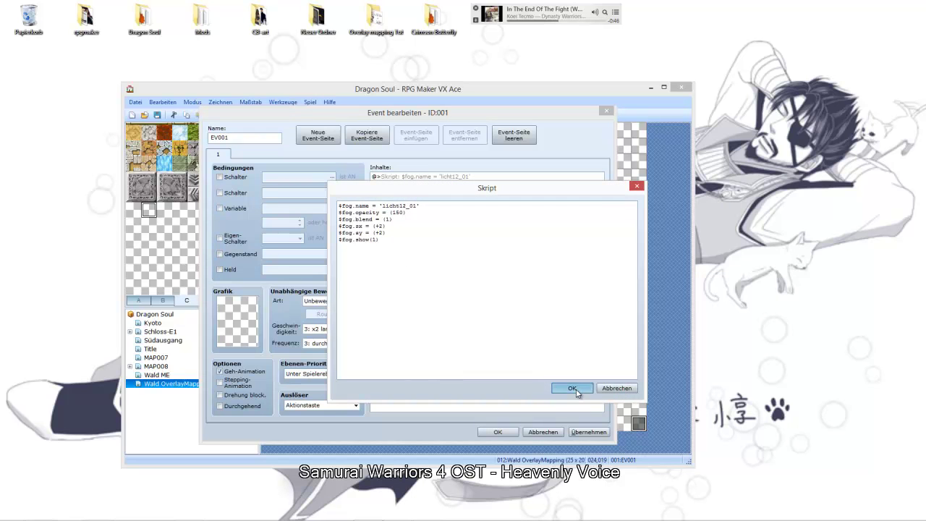
left_click(571, 388)
Change the second fog script command to use image licht12_02 and $fog.show(2).
left_click(450, 230)
right_click(451, 219)
left_click(477, 243)
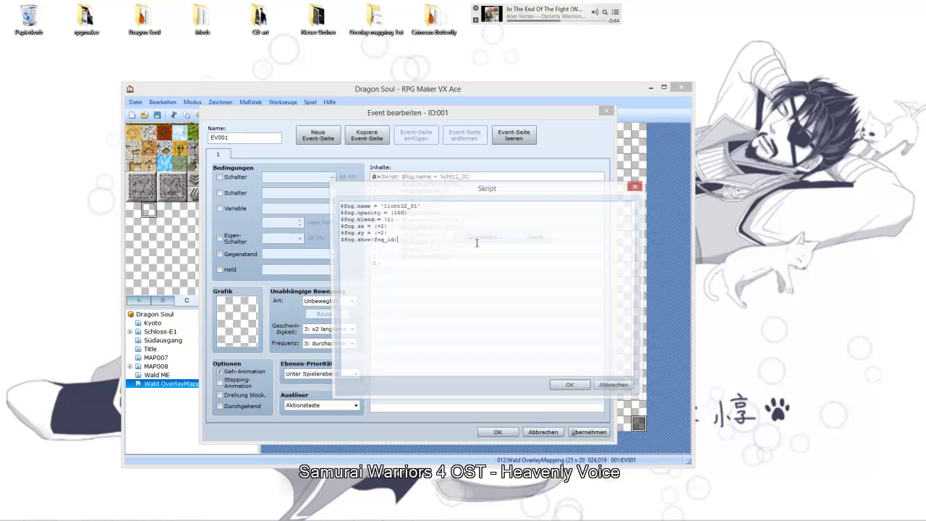
left_click_drag(396, 239, 374, 240)
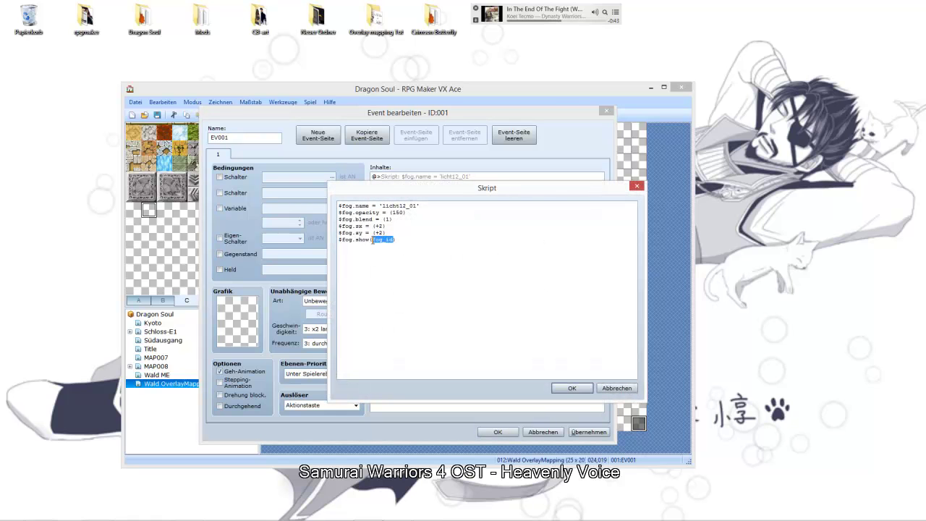
type("2")
left_click(569, 389)
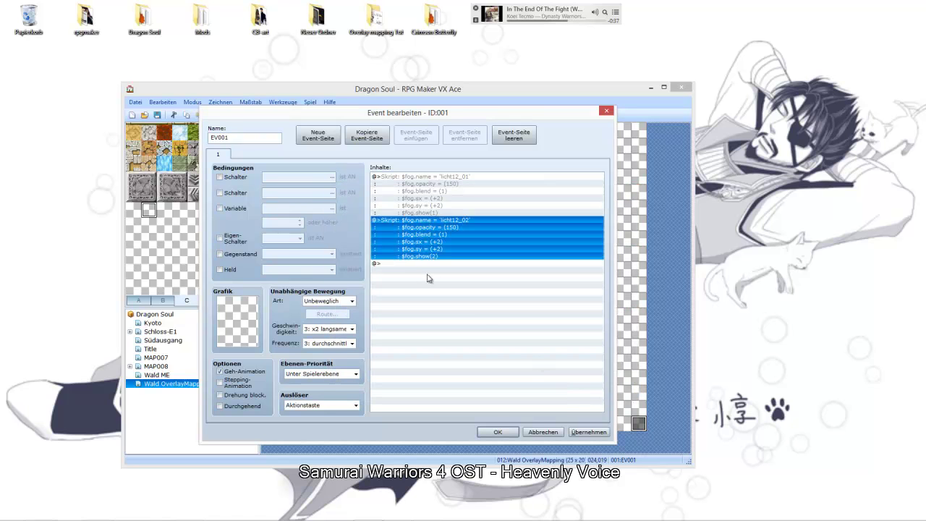
Paste a third copy of the fog script command below the licht12_02 command in the event's contents.
right_click(397, 267)
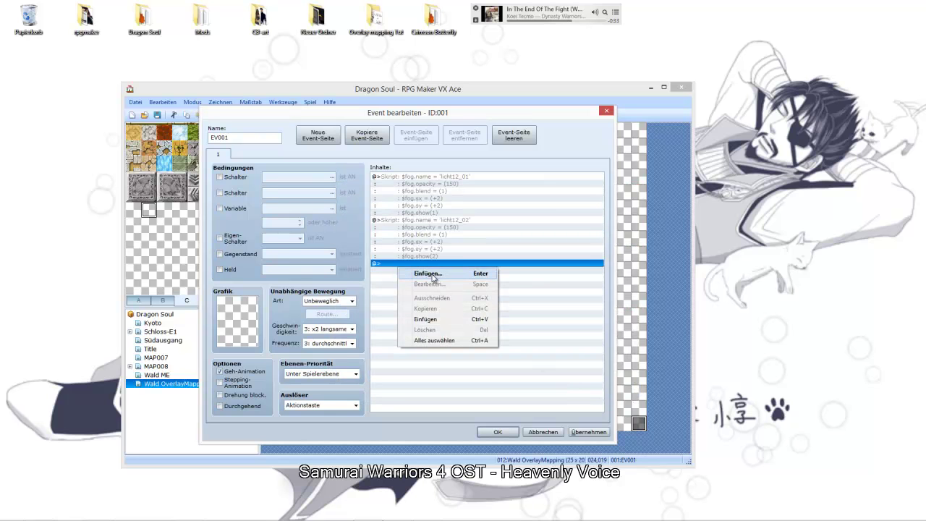
left_click(428, 273)
key("Escape")
right_click(407, 264)
left_click(442, 295)
left_click(439, 266)
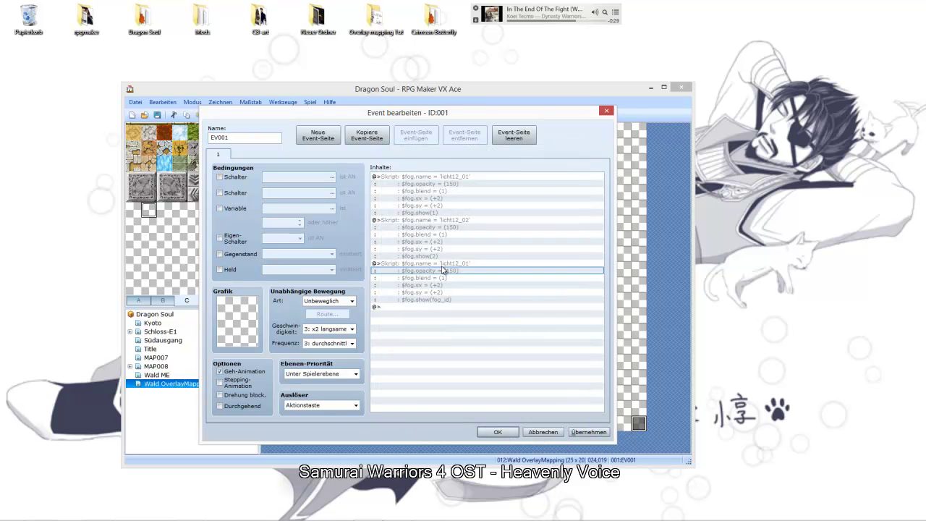
Change the third fog script command to use image licht12_03 and $fog.show(3), and save the event.
right_click(442, 263)
left_click(463, 278)
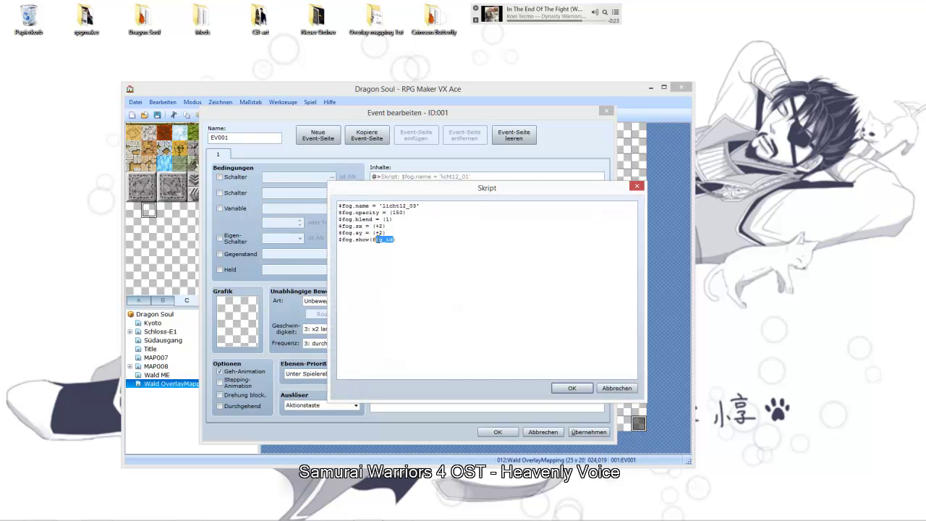
type("3")
left_click(571, 388)
left_click(589, 432)
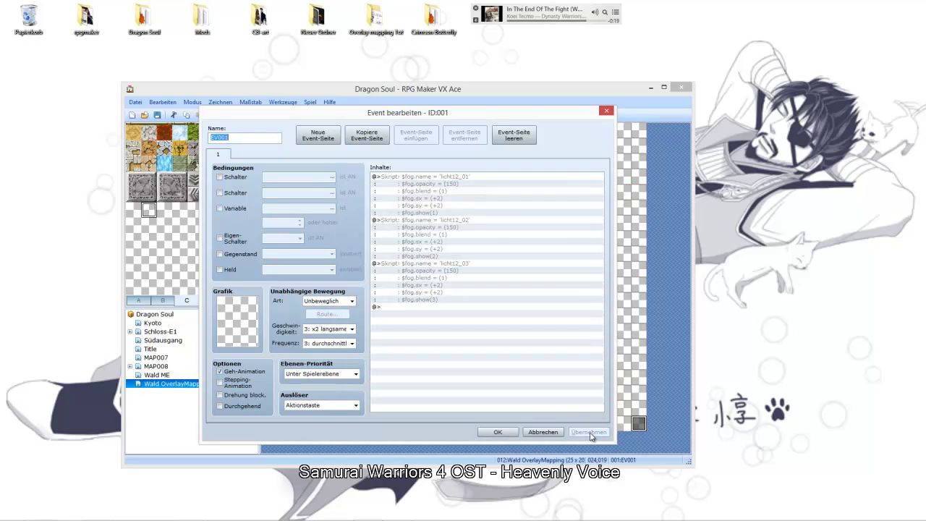
left_click(498, 432)
Playtest the game, walk the character around the forest map to check the fog overlays, and close the test.
mouse_move(547, 15)
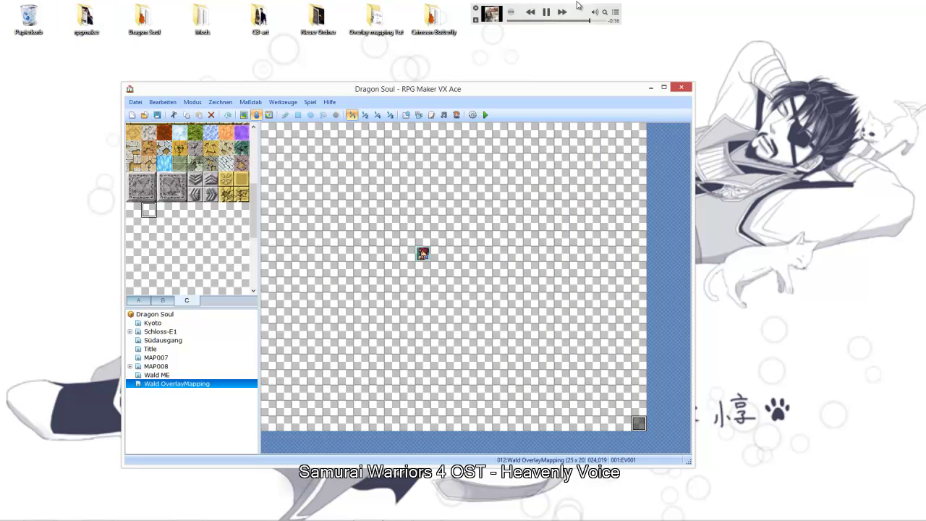
left_click(485, 114)
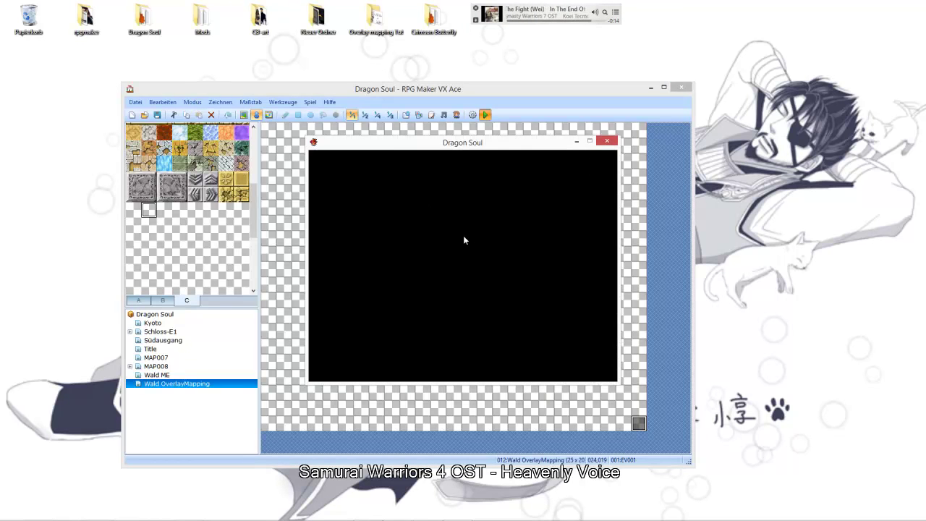
key("Return")
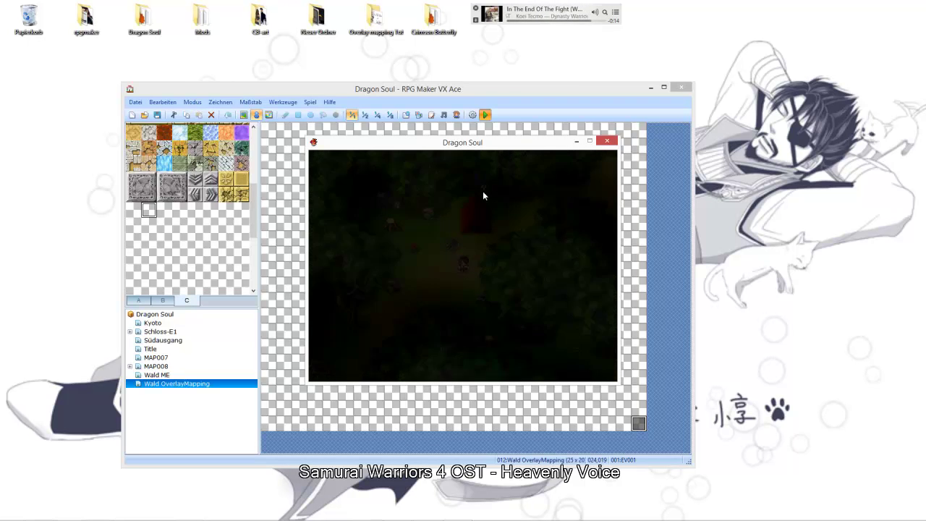
key("Down")
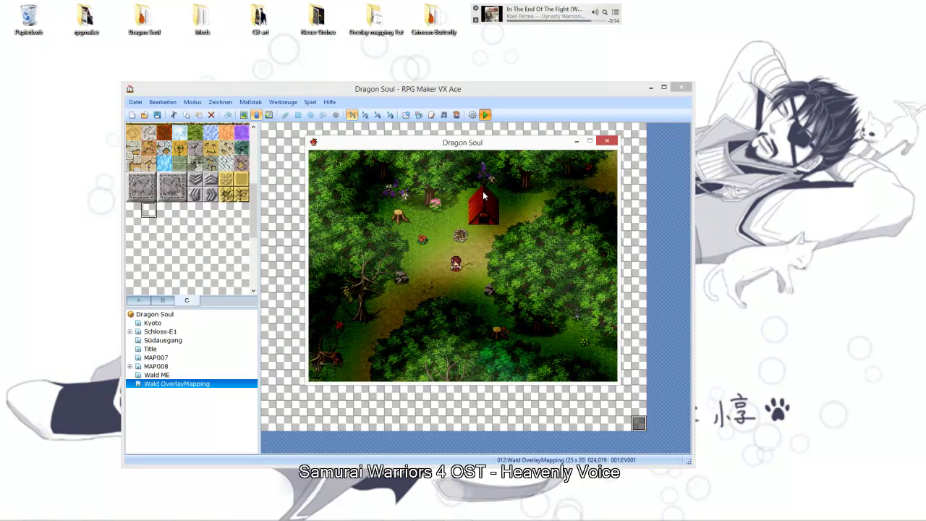
key("Left")
key("Right")
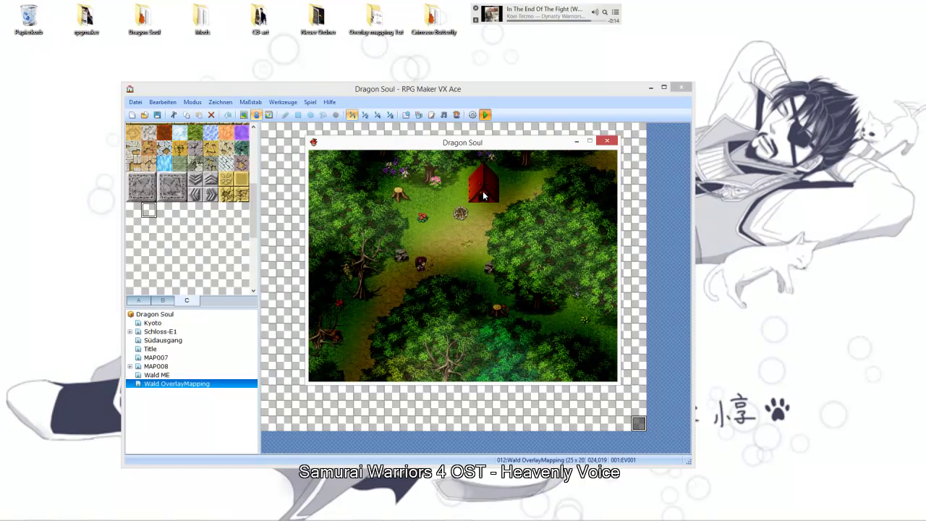
key("Up")
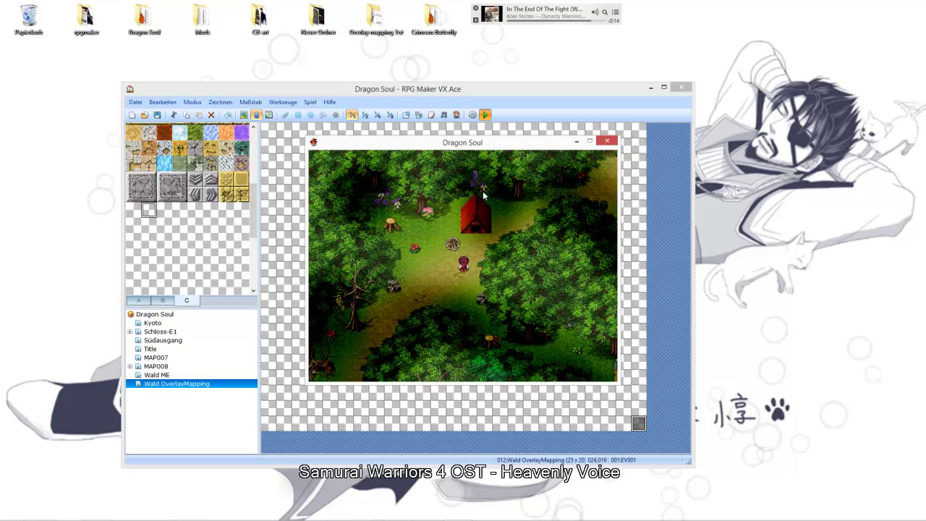
left_click(607, 141)
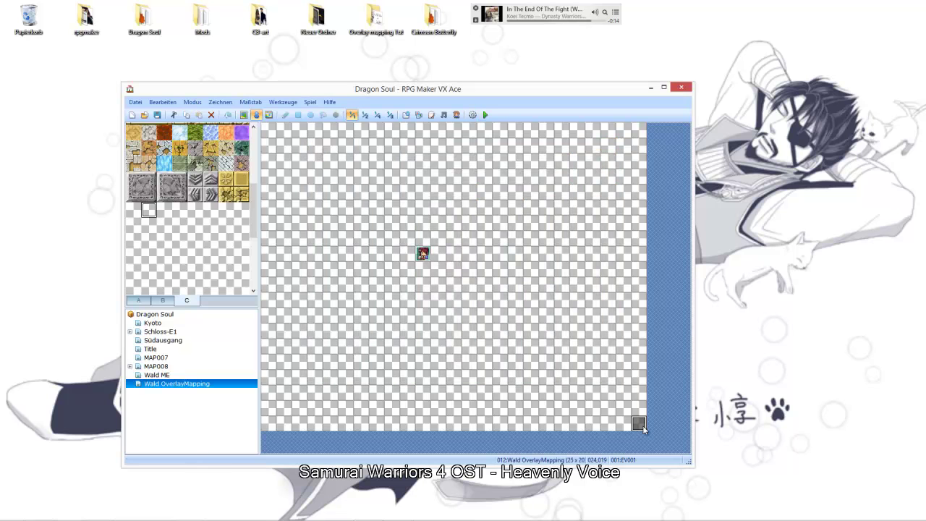
Set the trigger of the fog event EV001 to Paralleler Prozess and save the event.
double_click(640, 424)
left_click(319, 407)
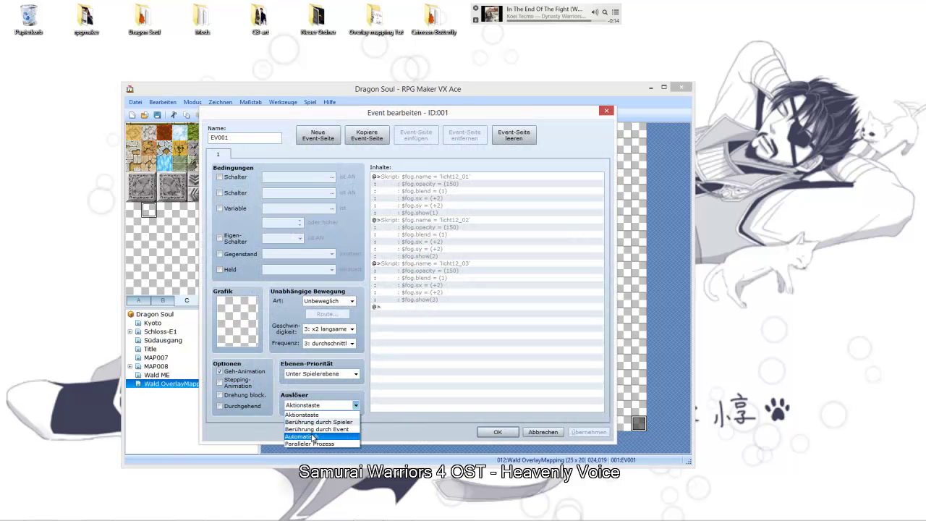
left_click(314, 444)
left_click(588, 432)
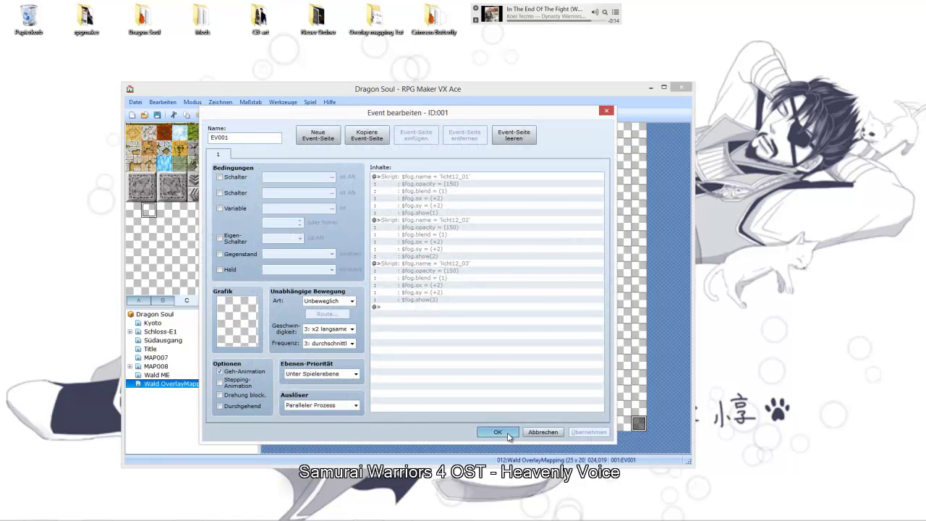
left_click(507, 432)
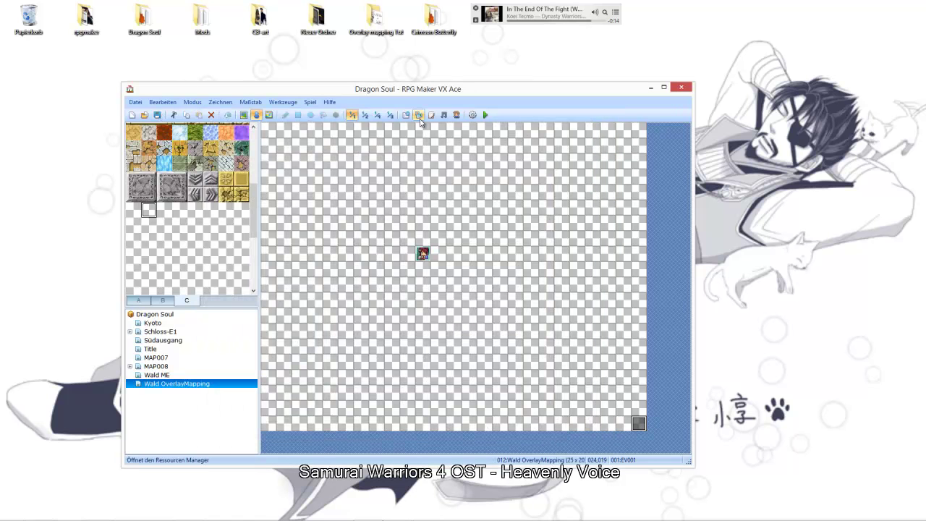
Playtest the map with the parallel-process fog event and close the test.
left_click(486, 116)
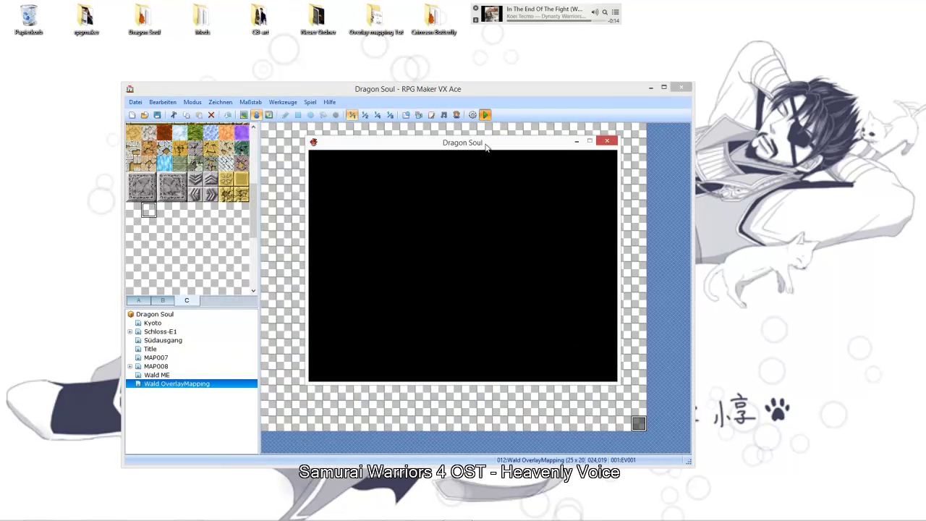
key("Return")
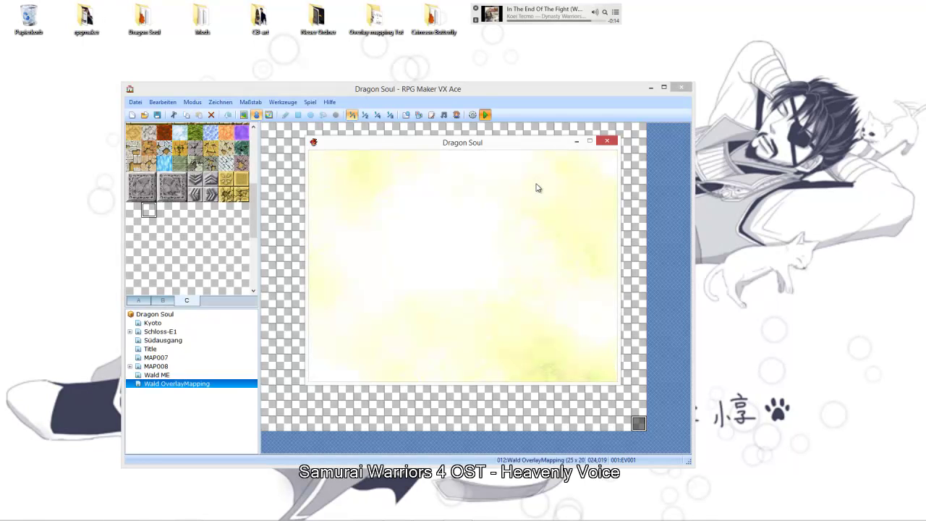
left_click(607, 142)
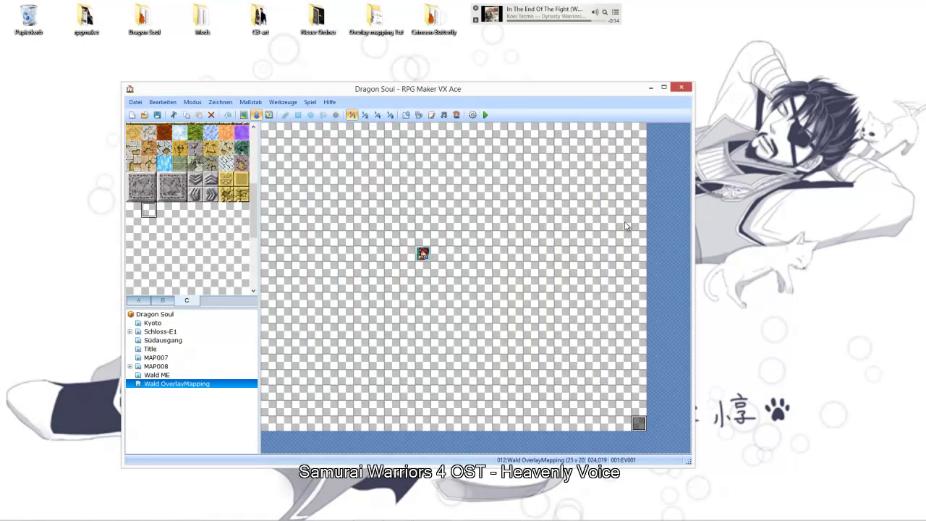
Reopen event EV001 and set $fog.blend to (2) in the licht12_01 script command.
right_click(640, 425)
left_click(662, 430)
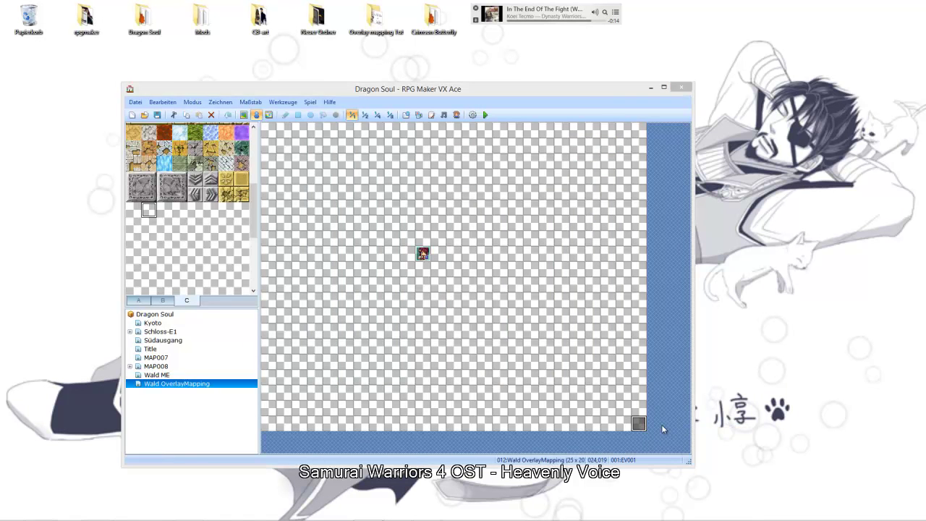
right_click(449, 180)
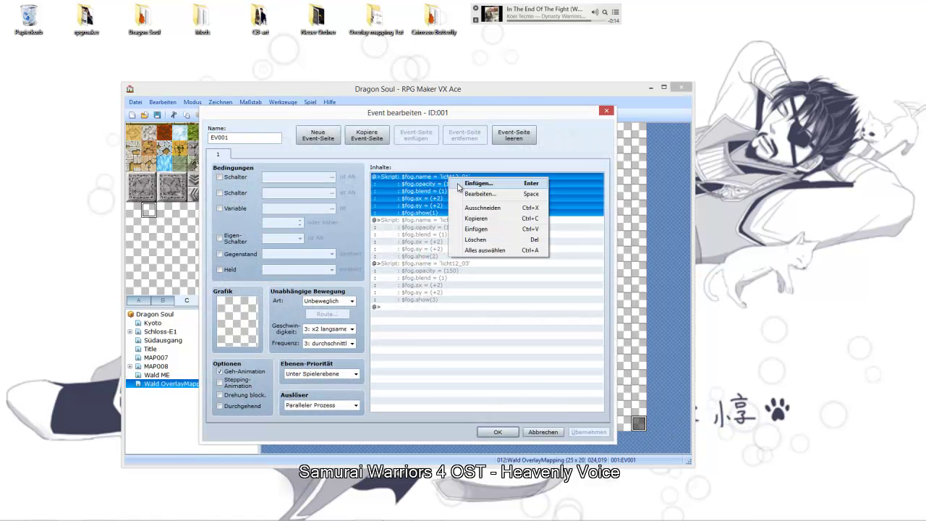
left_click(470, 187)
double_click(388, 218)
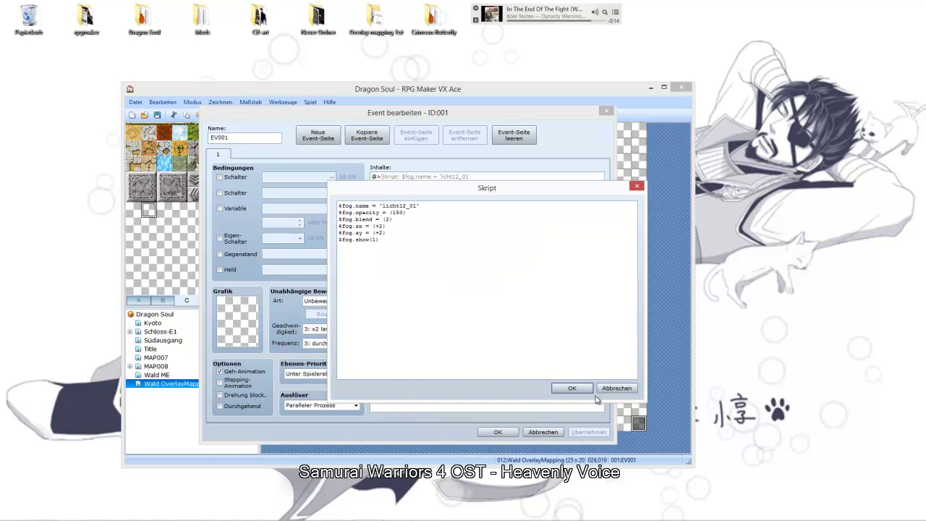
left_click(572, 387)
Set $fog.blend to (2) in the licht12_02 script command.
left_click(459, 221)
right_click(459, 221)
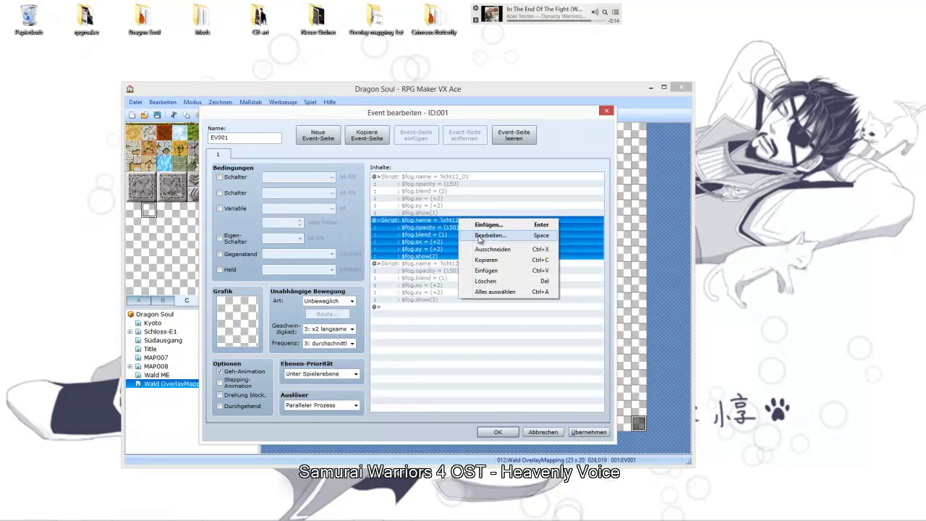
left_click(479, 236)
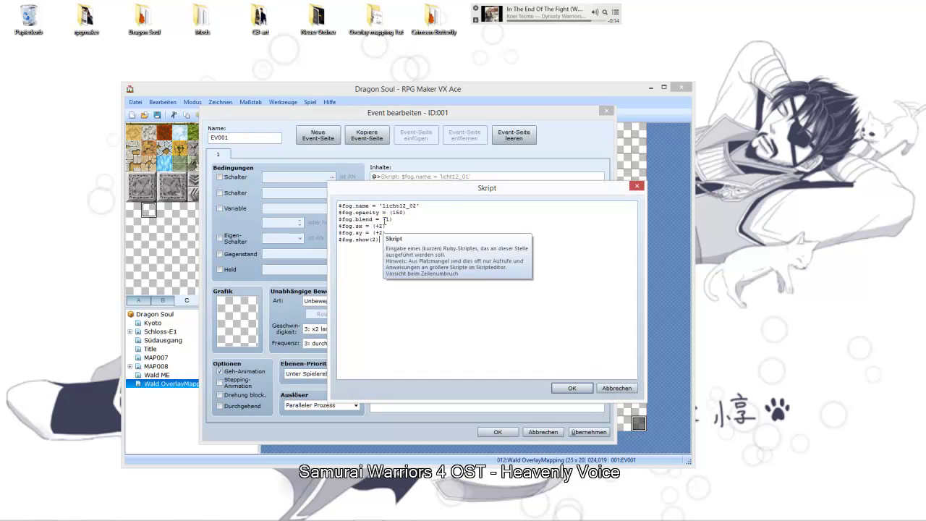
double_click(387, 218)
type("2")
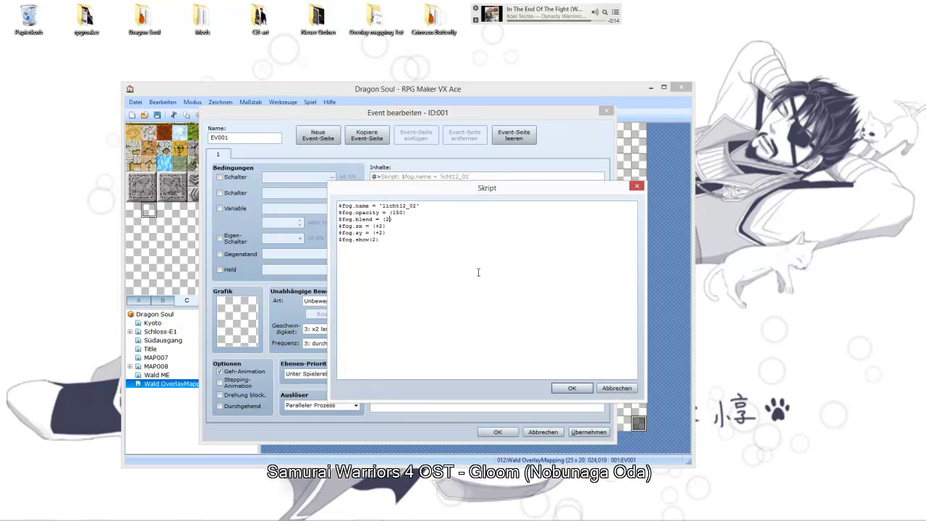
left_click(584, 386)
Set $fog.blend to (2) in the licht12_03 script command and confirm the event.
left_click(455, 263)
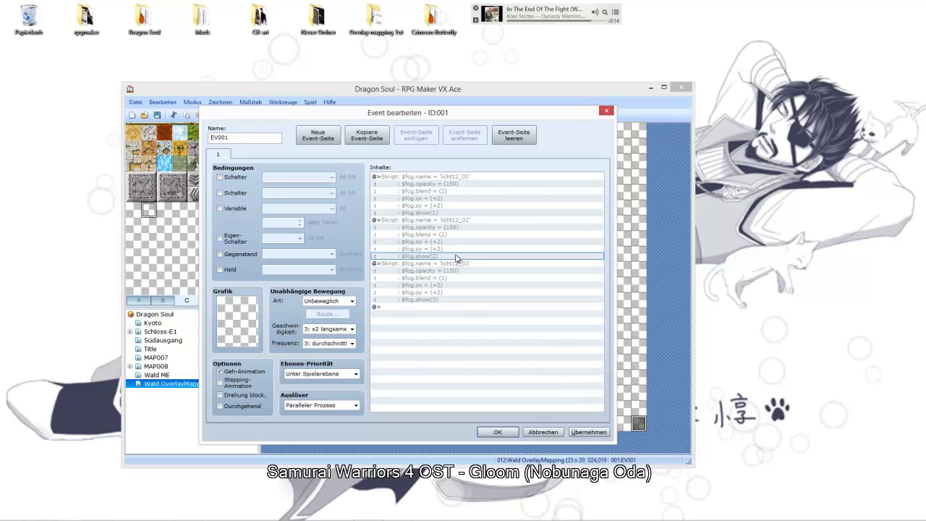
right_click(454, 262)
left_click(467, 280)
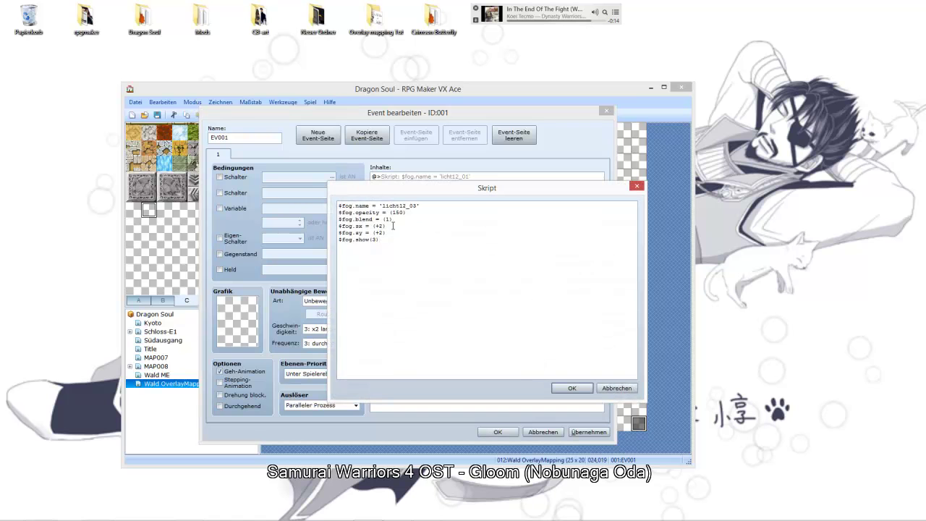
left_click(571, 388)
left_click(498, 432)
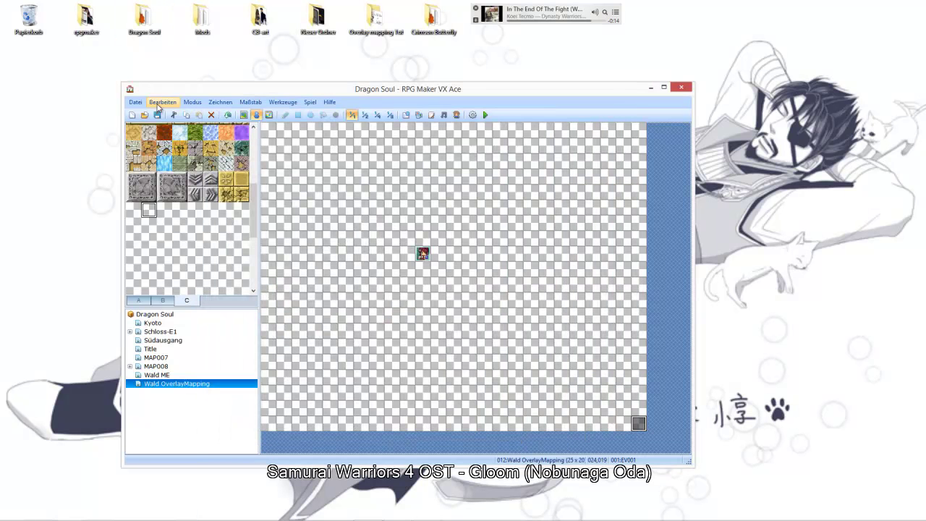
Playtest the map with the fog layers at blend mode 2 and close the test.
left_click(486, 115)
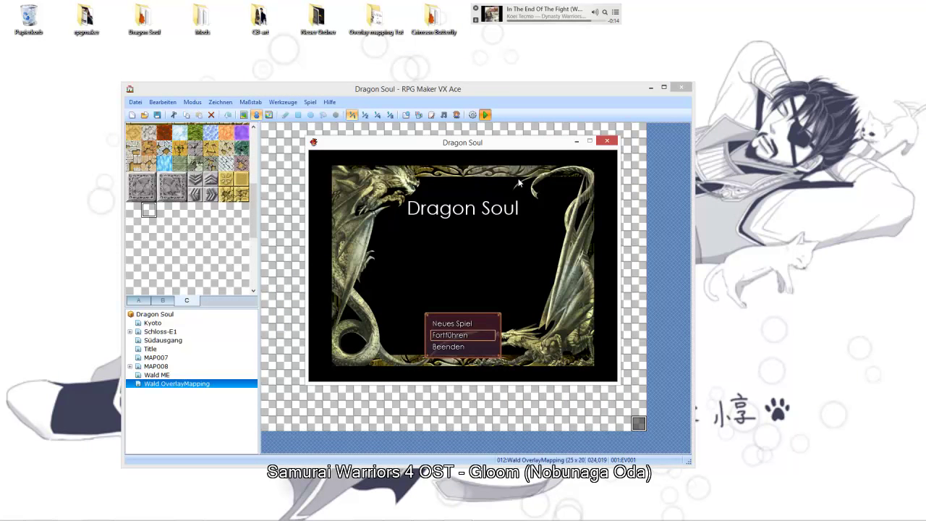
key("Return")
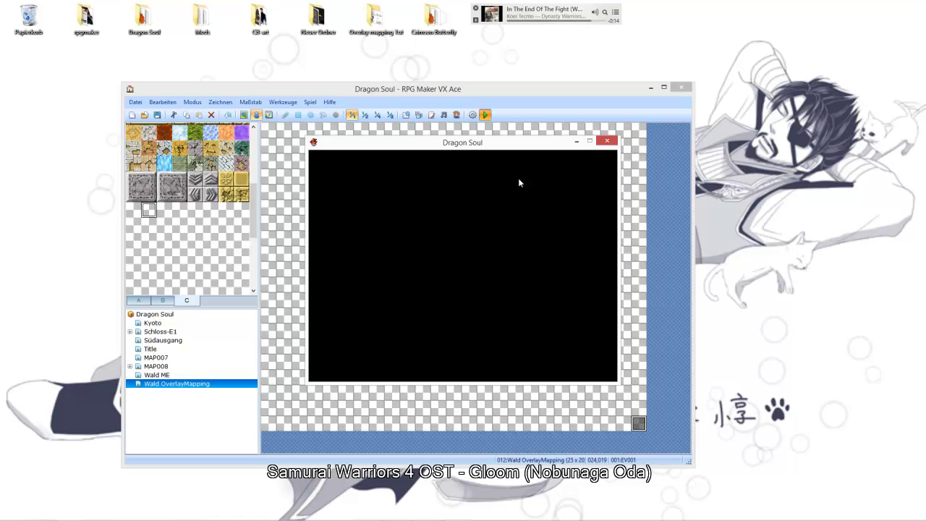
left_click(609, 141)
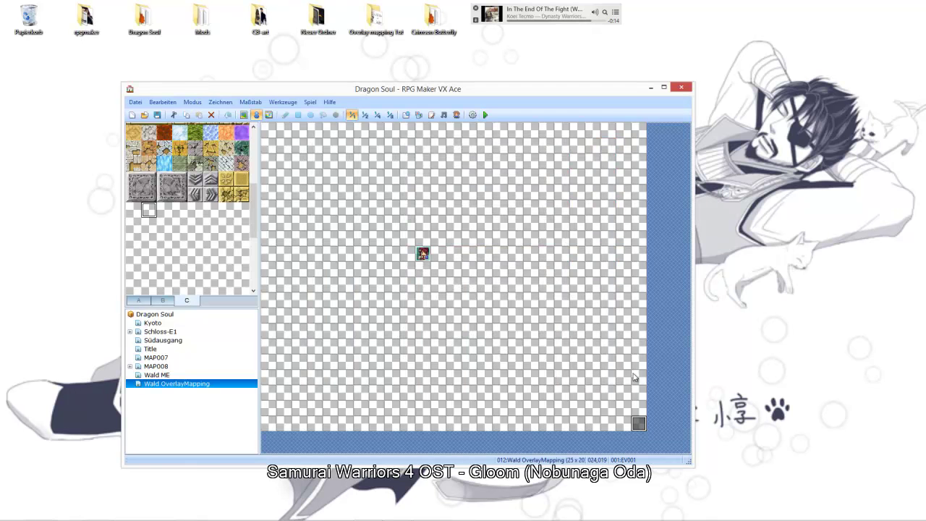
Reopen event EV001 and delete the licht12_02 fog script command.
double_click(638, 425)
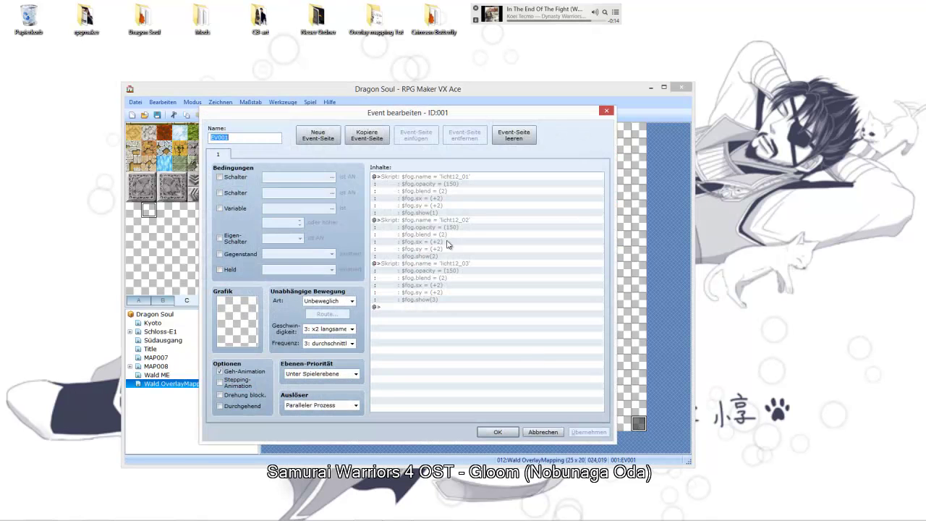
left_click(466, 224)
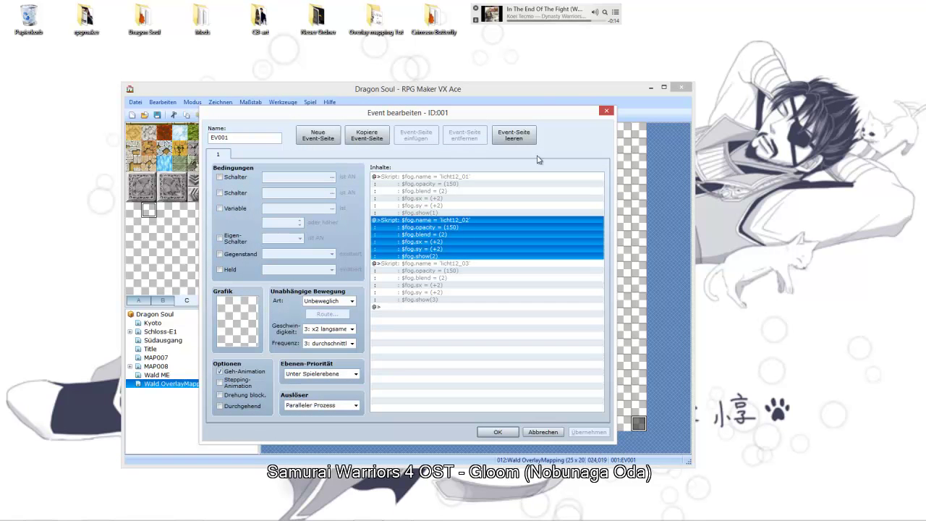
mouse_move(393, 517)
key("Delete")
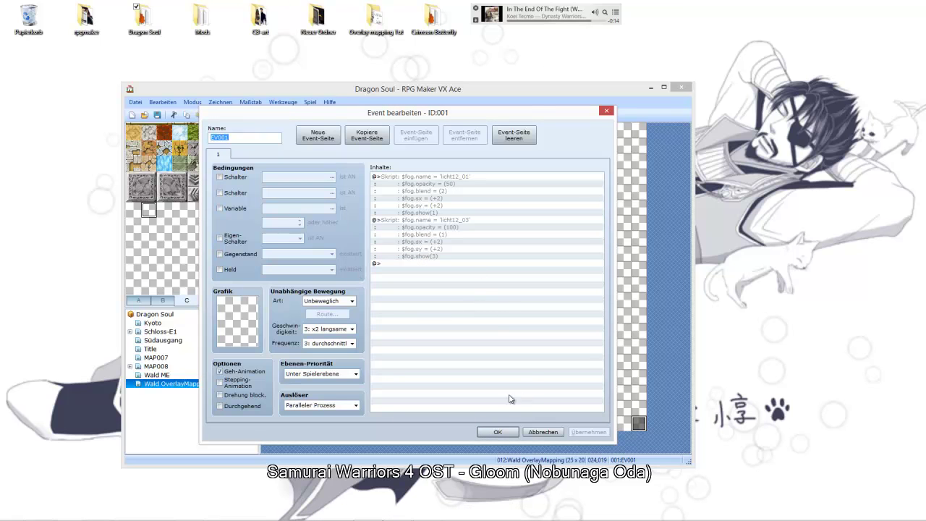
Resume playback in the music player, skip ahead to Age Of Glory, and return to the event editor.
left_click(546, 13)
left_click(562, 14)
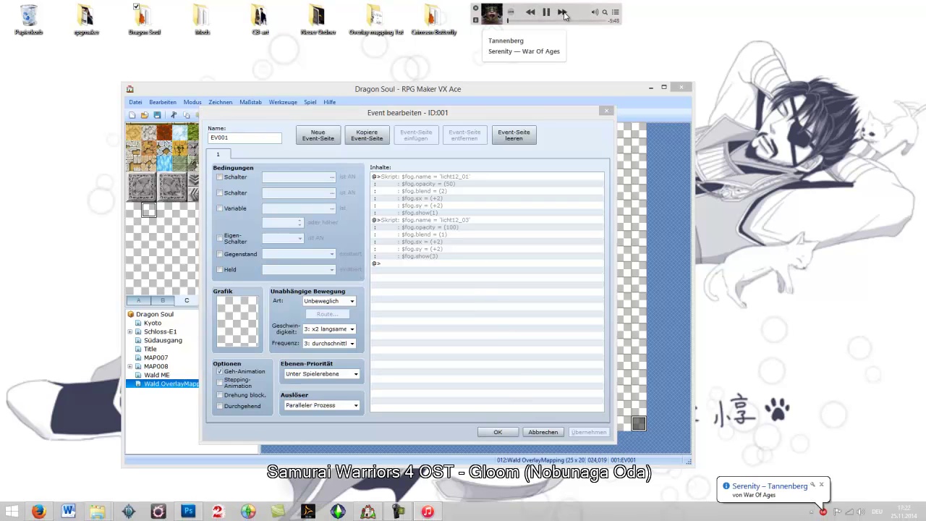
left_click(562, 13)
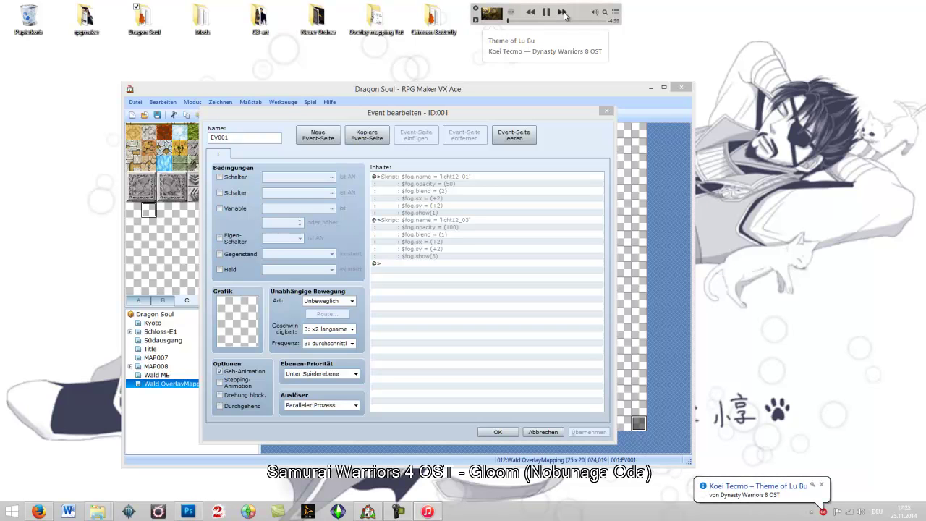
left_click(563, 13)
left_click(560, 123)
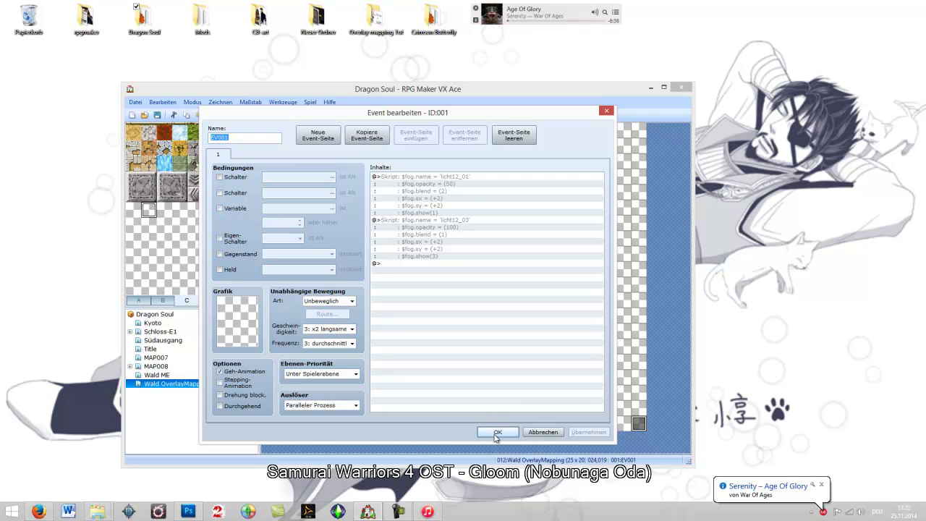
Keep only the licht12_01 and licht12_03 fog scripts in event EV001 and confirm the event.
left_click(498, 207)
right_click(471, 185)
left_click(507, 233)
left_click(452, 309)
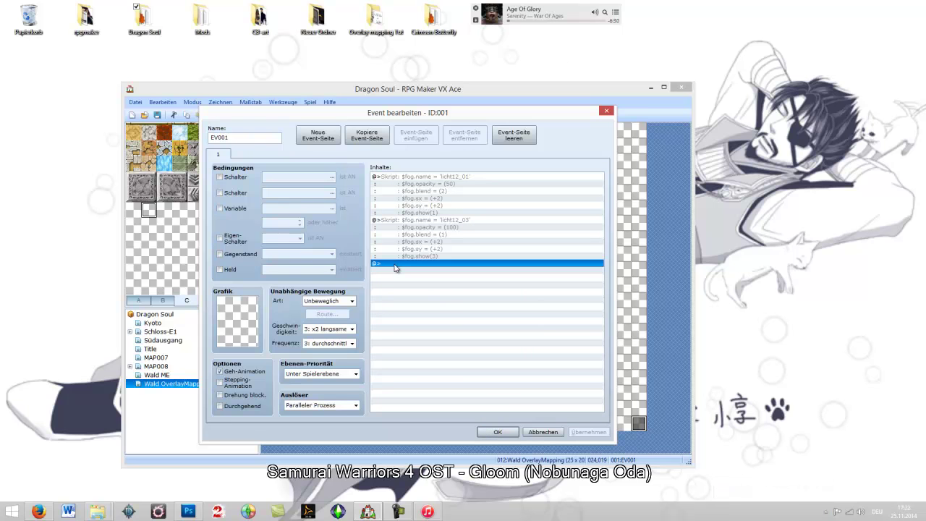
left_click(499, 432)
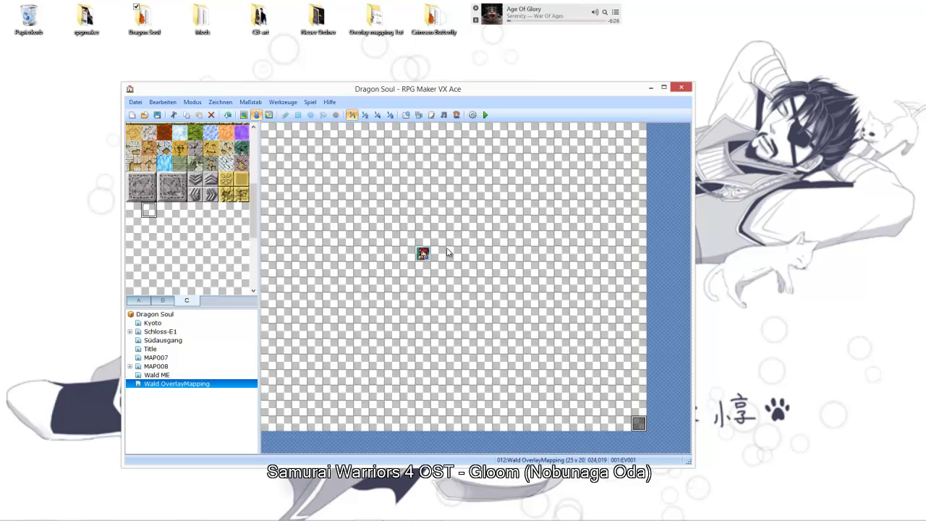
Move the player's start position to tile 009,005 and start a new game in a playtest.
left_click_drag(424, 254, 414, 209)
left_click(485, 114)
left_click(374, 305)
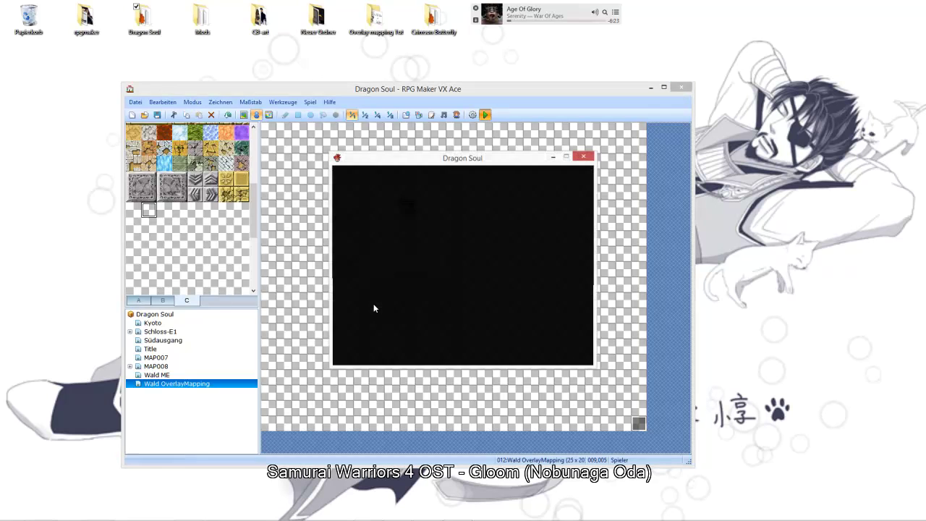
key("Up")
key("Return")
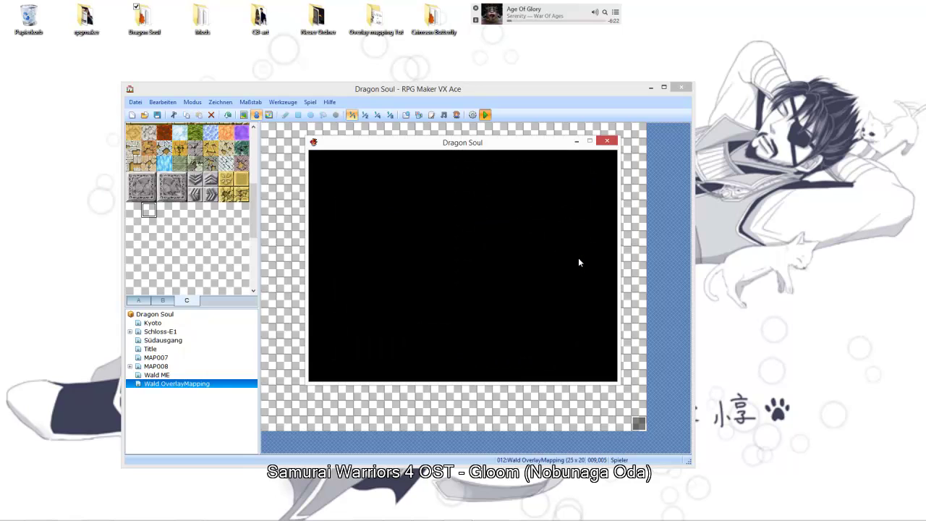
Walk the character around the forest map to check the two remaining fog layers, and close the playtest.
key("Left")
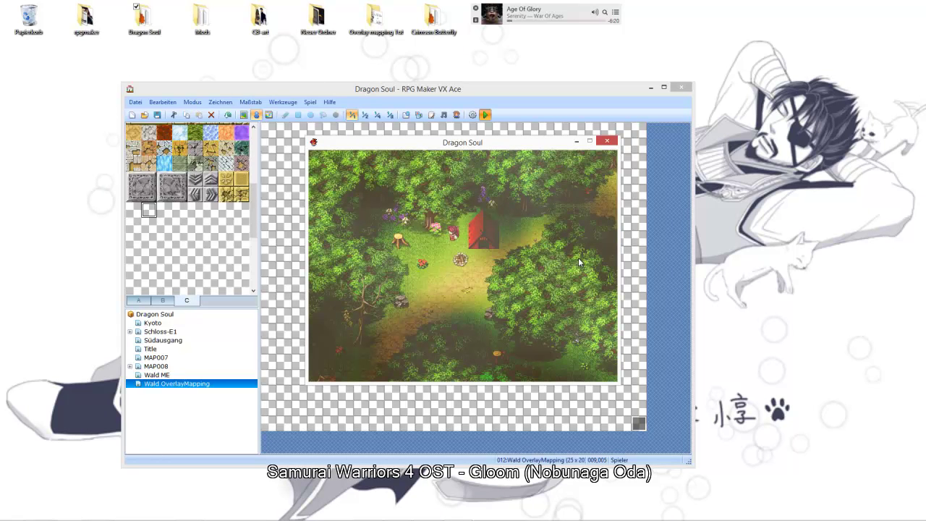
key("Down")
key("Down")
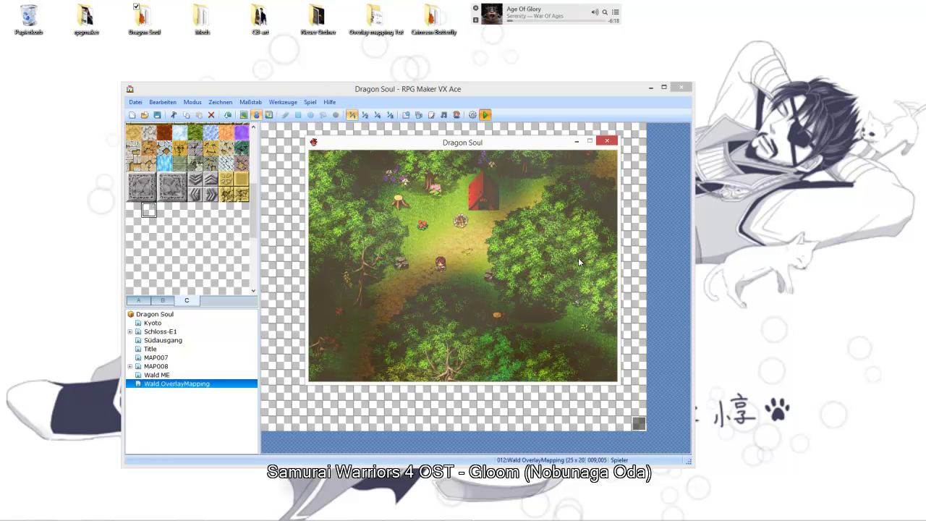
key("Left")
key("Down")
key("Down")
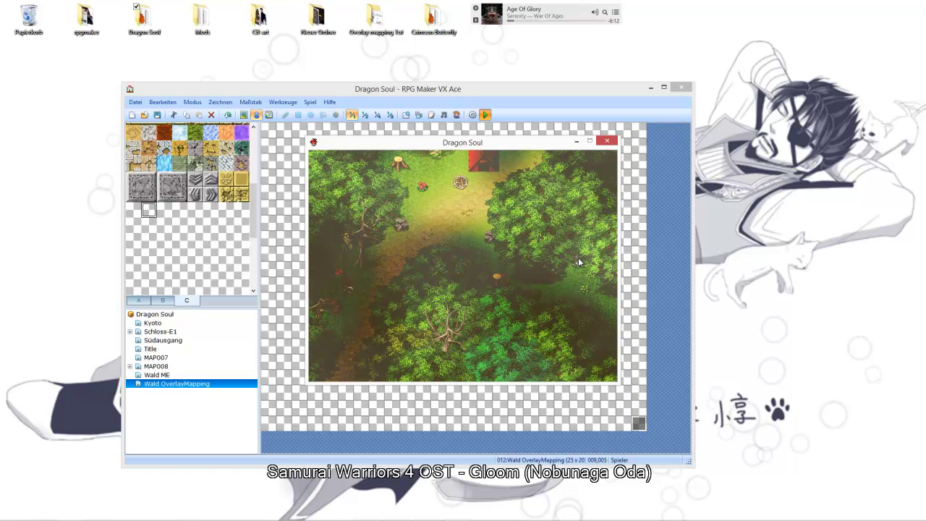
key("Up")
key("Right")
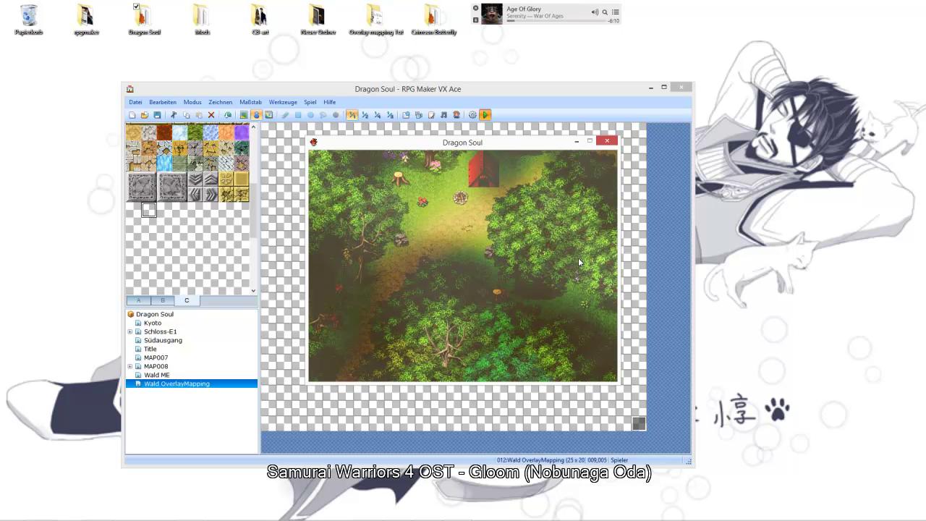
key("Up")
key("Right")
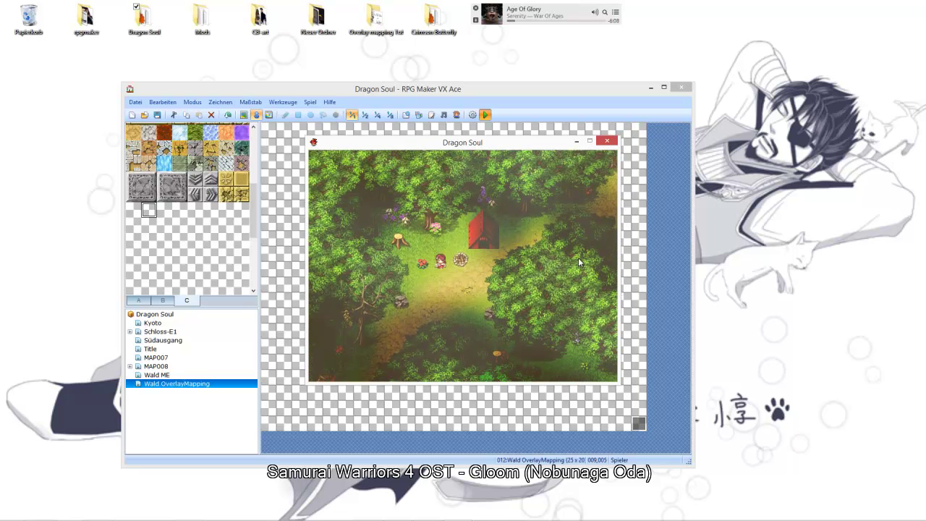
key("Right")
key("Up")
key("Right")
key("Up")
key("Right")
key("Up")
key("Right")
key("Right")
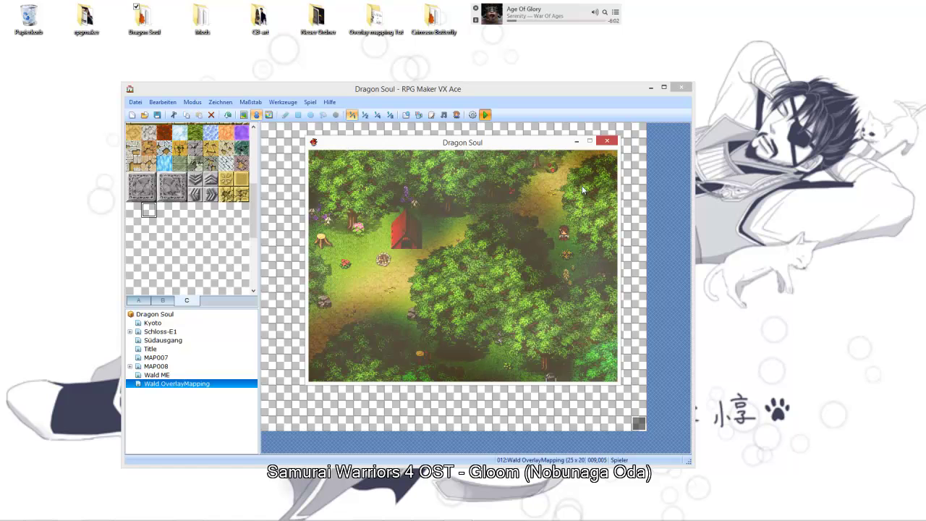
left_click(599, 143)
Delete the fog event EV001 from the map's corner tile and start a new event there.
right_click(640, 424)
left_click(678, 480)
double_click(639, 424)
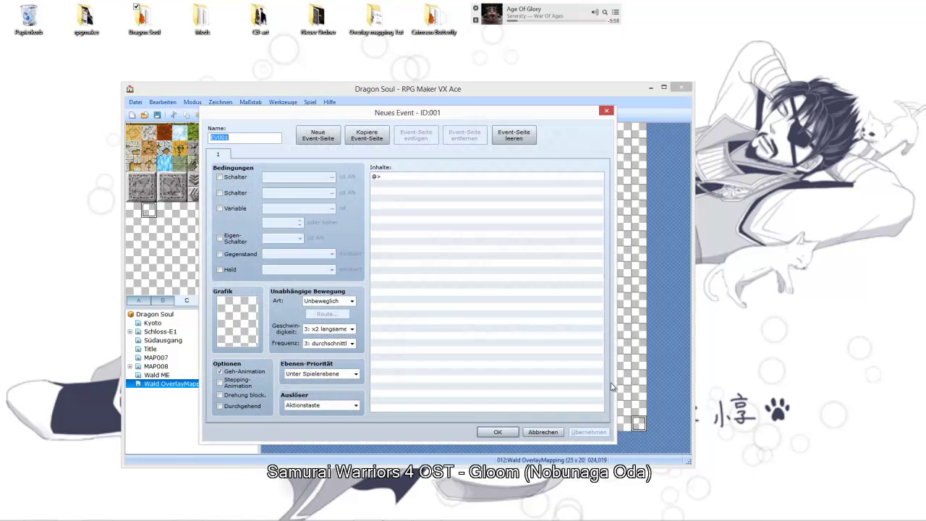
Add a Bildschirm färben command with the Nacht preset (-68, -68, 0, 68) over 60 frames, waiting until finished.
double_click(418, 177)
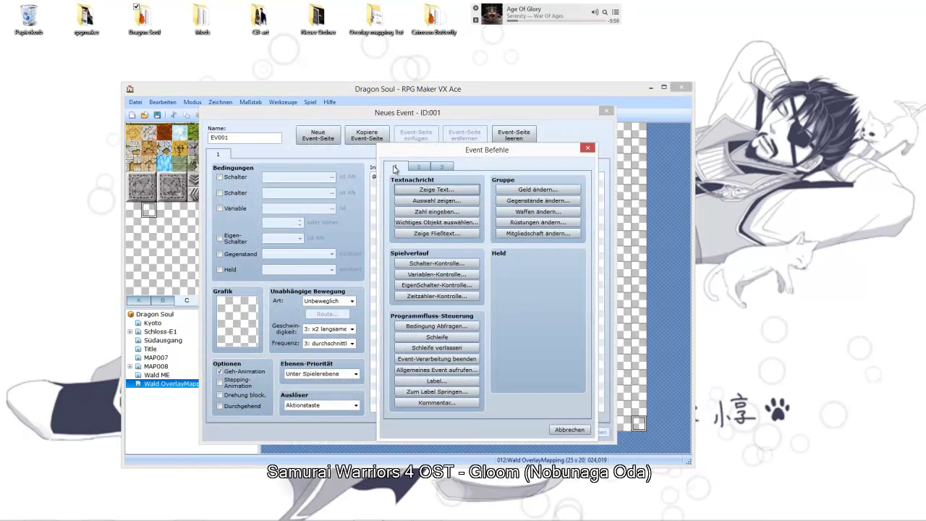
left_click(432, 187)
left_click(614, 241)
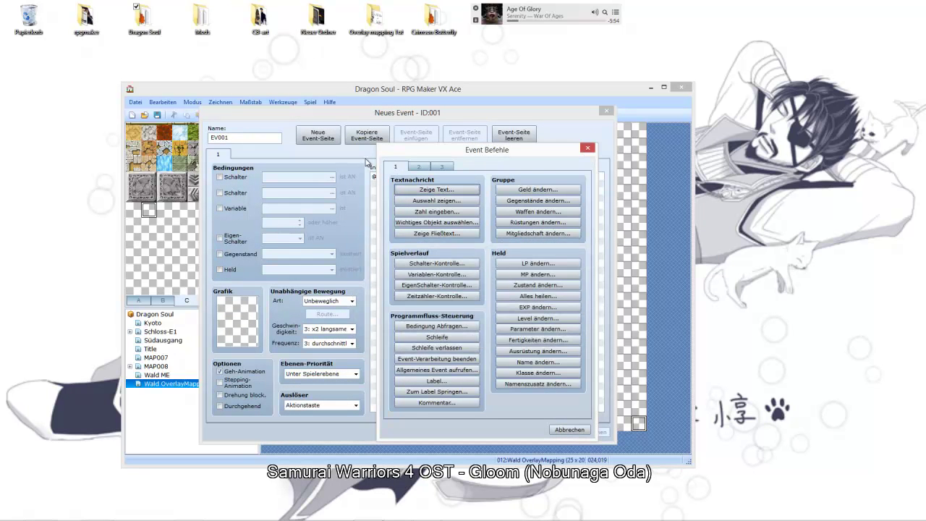
left_click(415, 167)
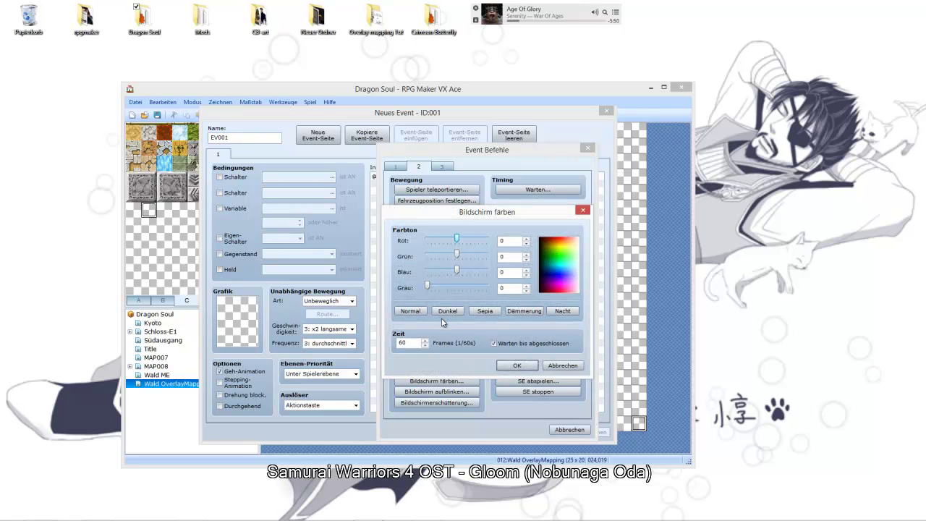
left_click(536, 313)
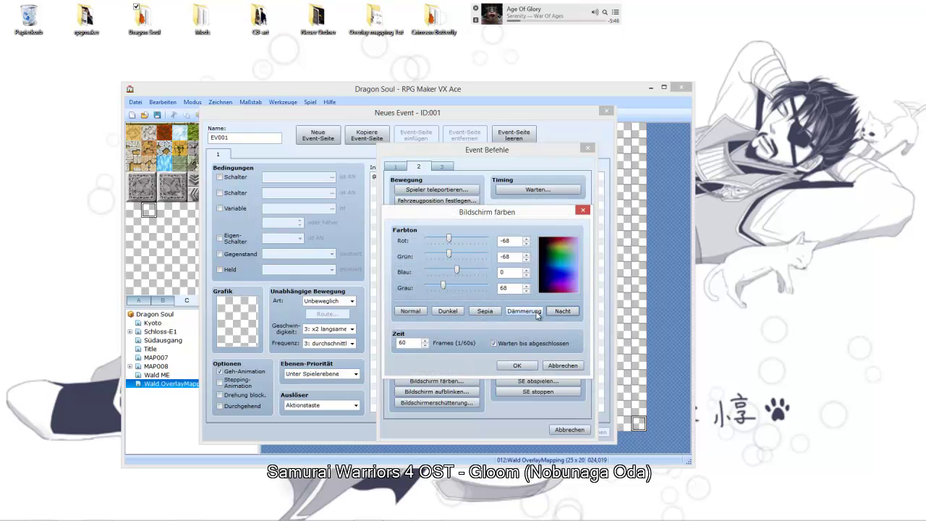
left_click(512, 365)
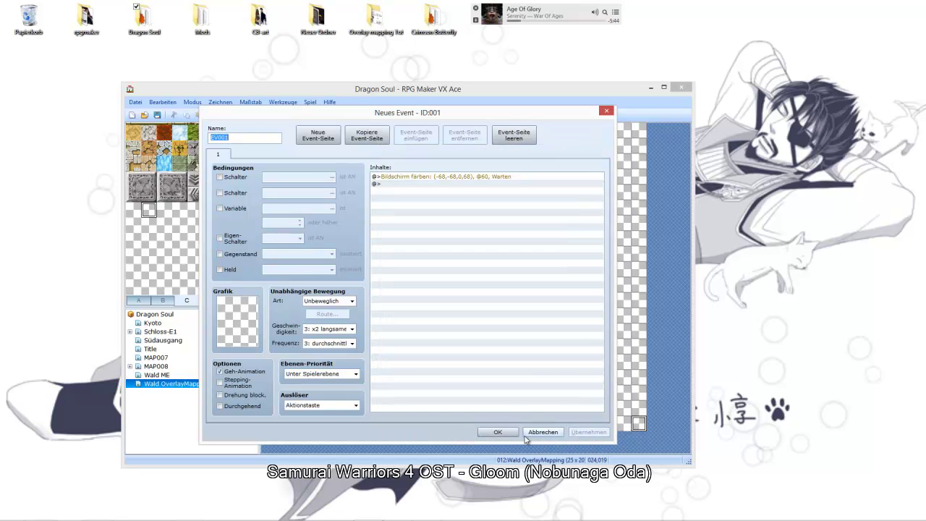
Set the new event's trigger to Paralleler Prozess and confirm the event.
left_click(337, 399)
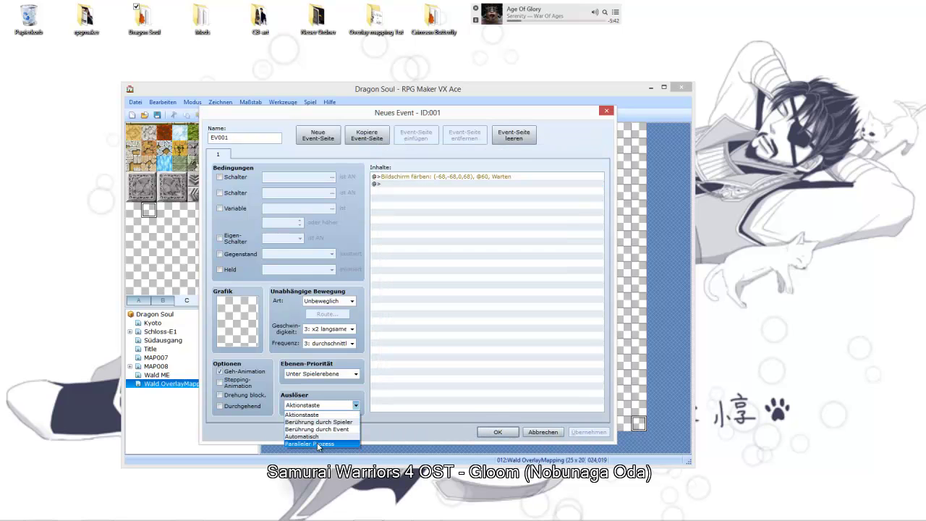
left_click(320, 446)
left_click(507, 433)
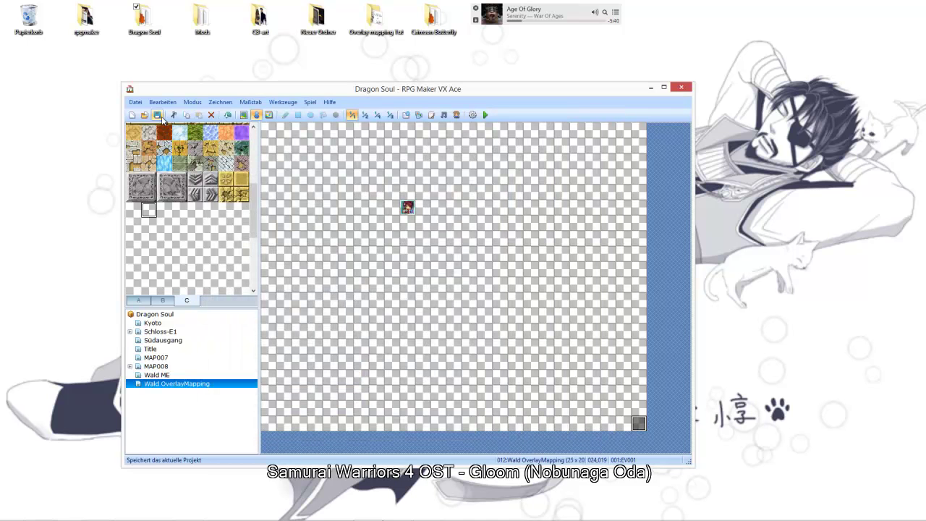
Playtest the map with the night screen tint, walking the character around the campsite.
left_click(487, 117)
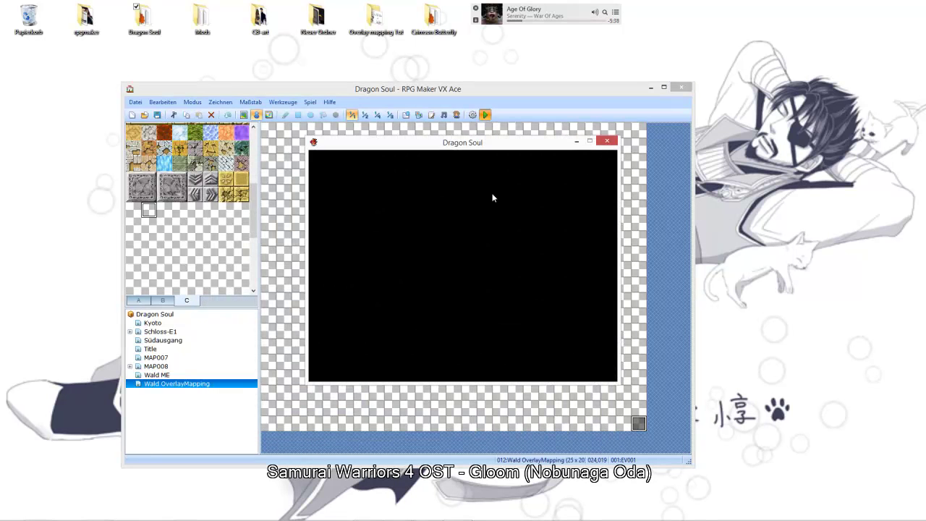
key("Return")
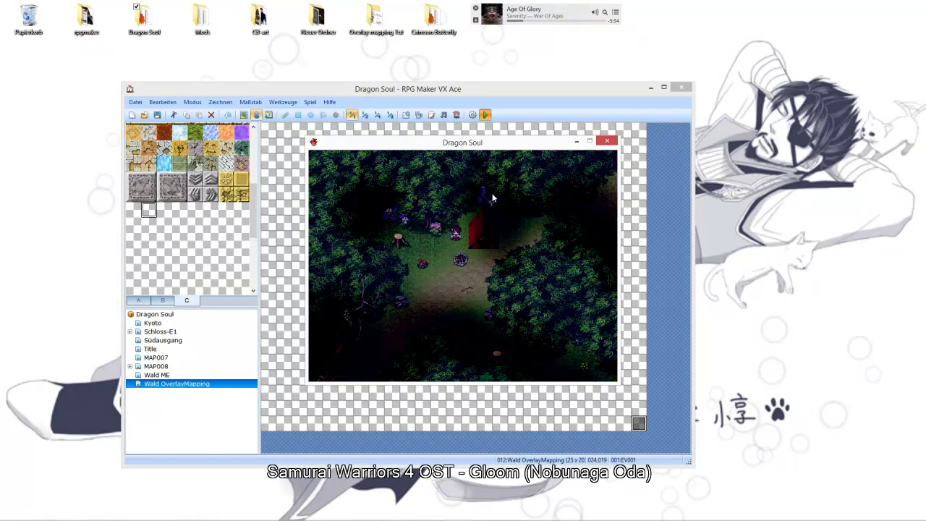
key("Down")
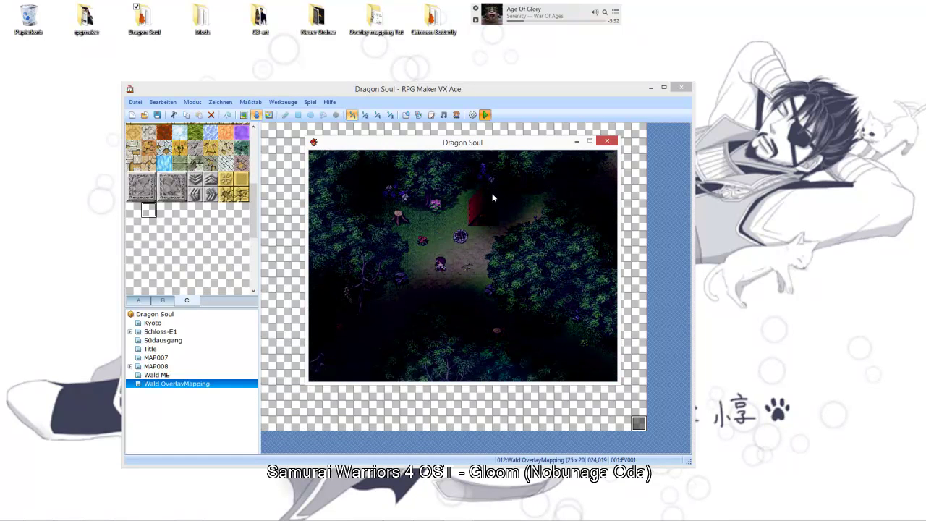
key("Up")
key("Left")
key("Up")
key("Down")
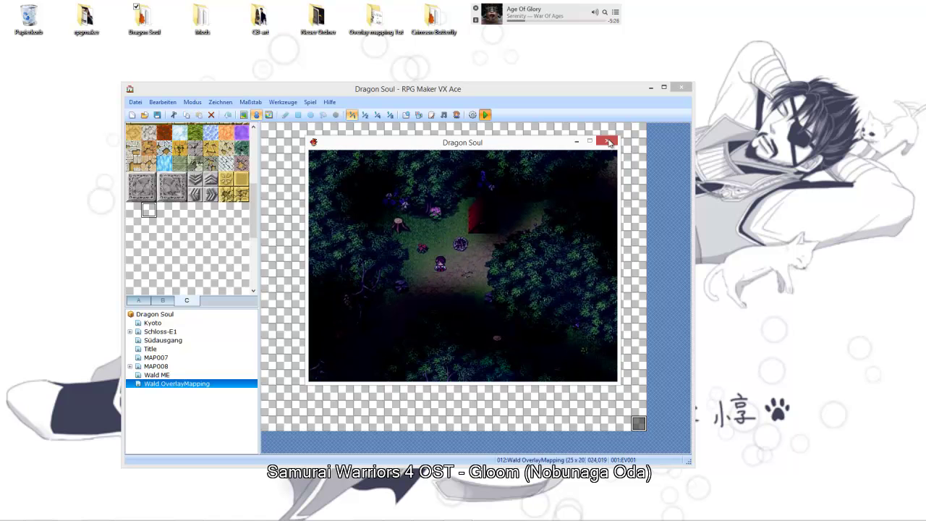